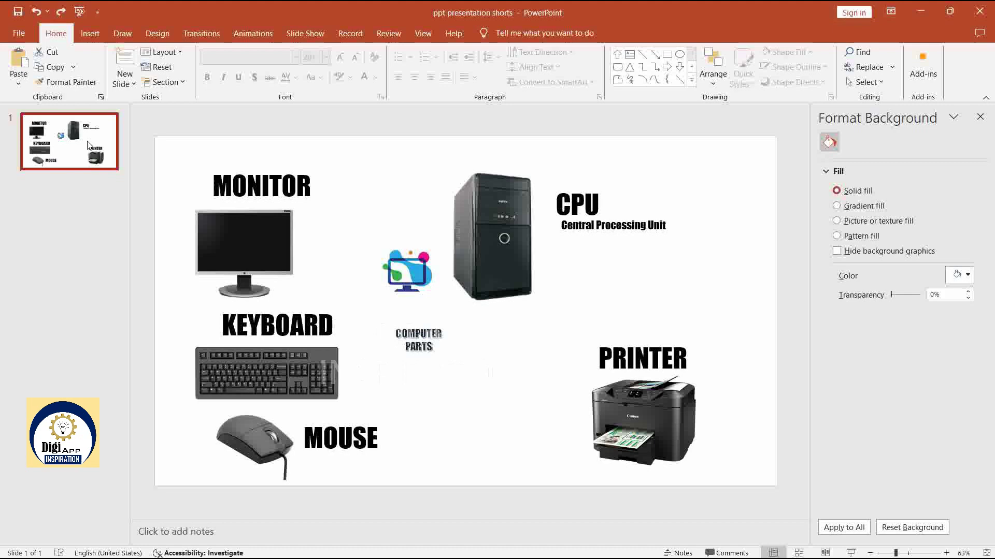
Clear every object off slide 2.
{"action": "key", "text": "ctrl+m"}
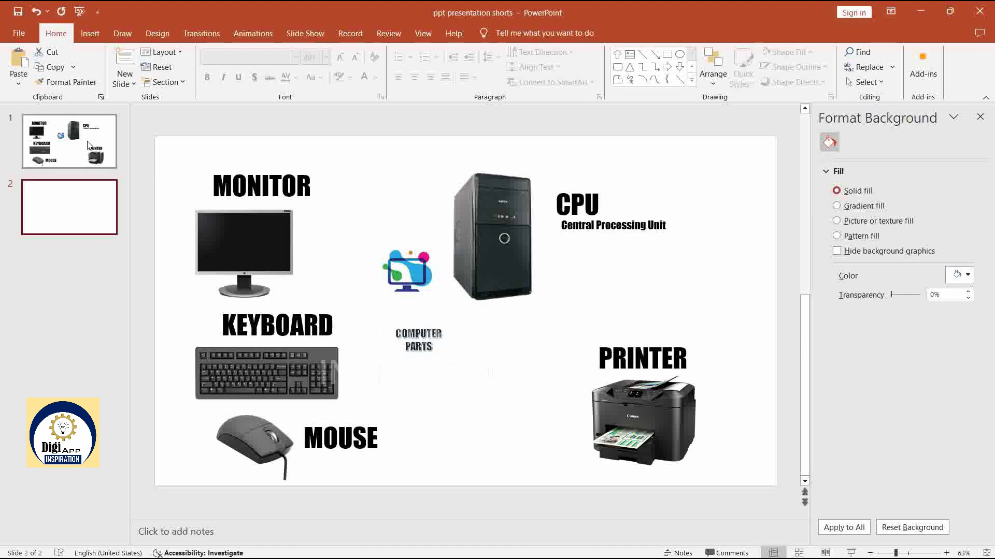
{"action": "left_click", "coordinate": [191, 169]}
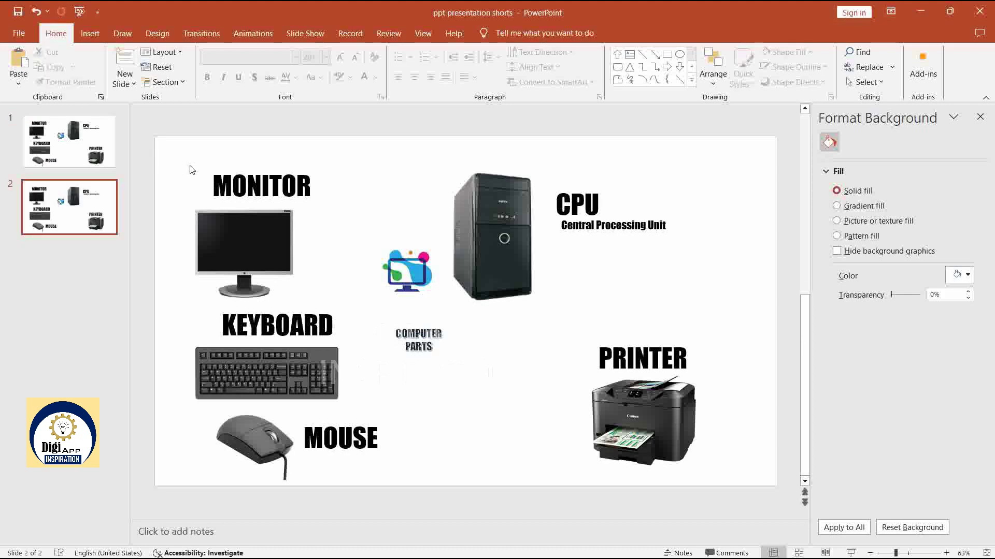
{"action": "key", "text": "ctrl+a"}
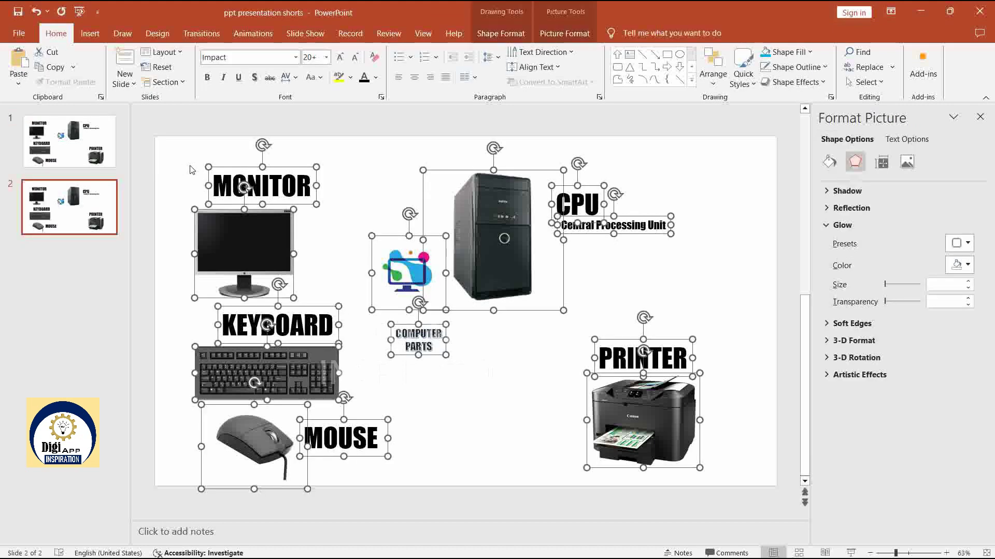
{"action": "key", "text": "Delete"}
Copy the logo and COMPUTER PARTS label from slide 1 to slide 2's upper left.
{"action": "left_click", "coordinate": [77, 159]}
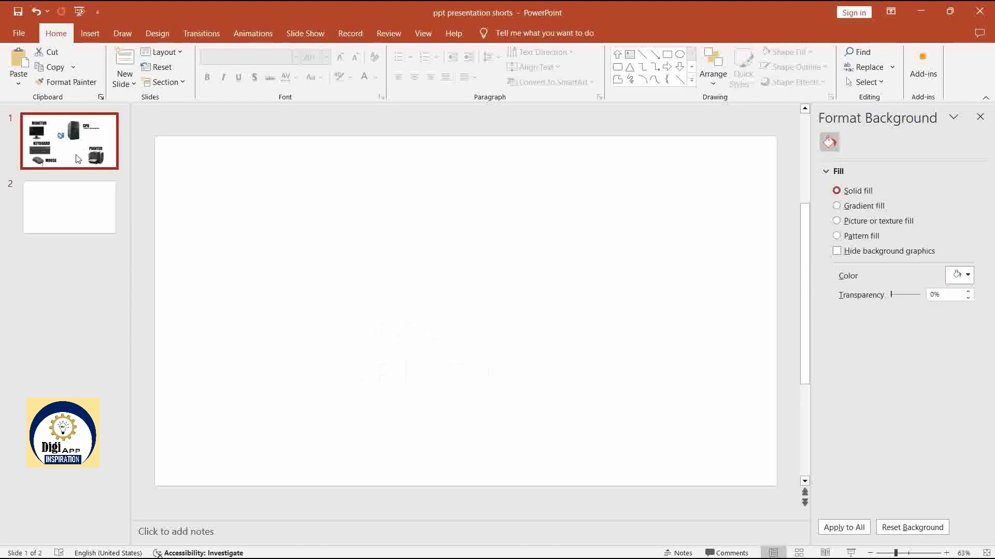
{"action": "left_click", "coordinate": [392, 282]}
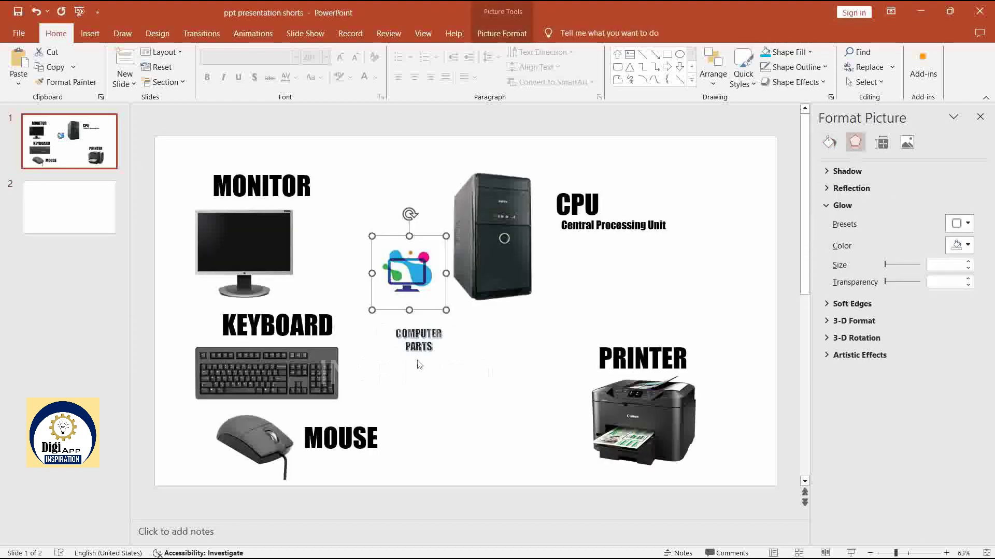
{"action": "left_click", "coordinate": [417, 356], "text": "shift"}
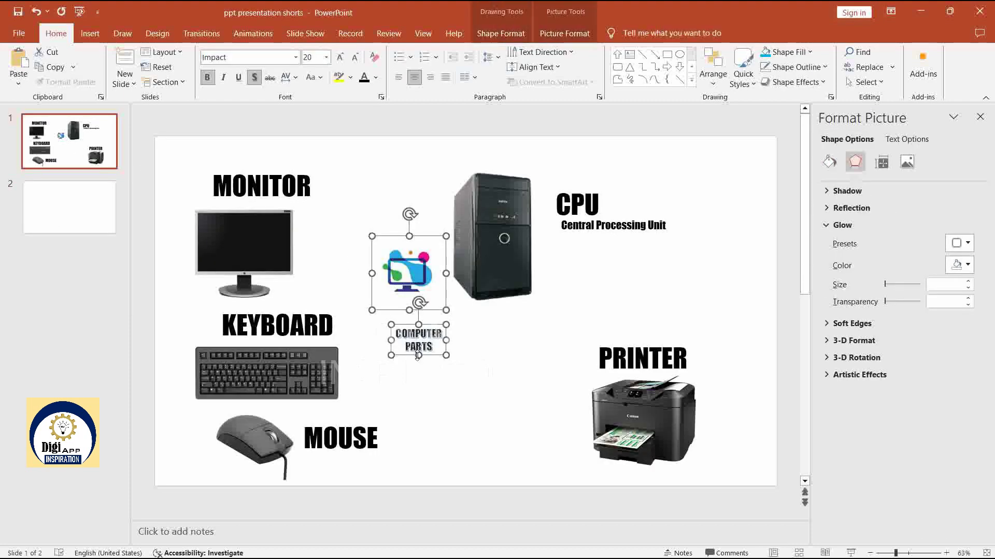
{"action": "left_click", "coordinate": [98, 222]}
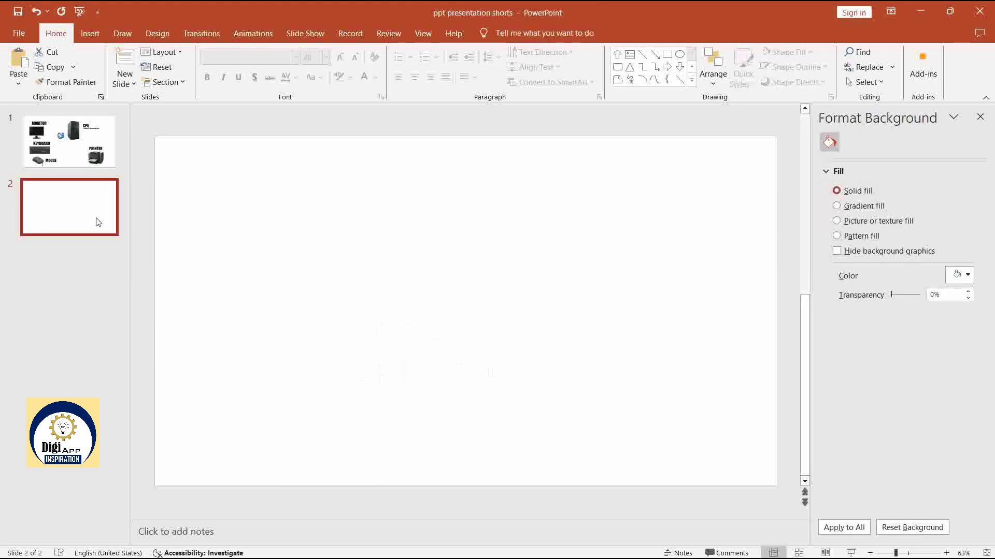
{"action": "key", "text": "ctrl+v"}
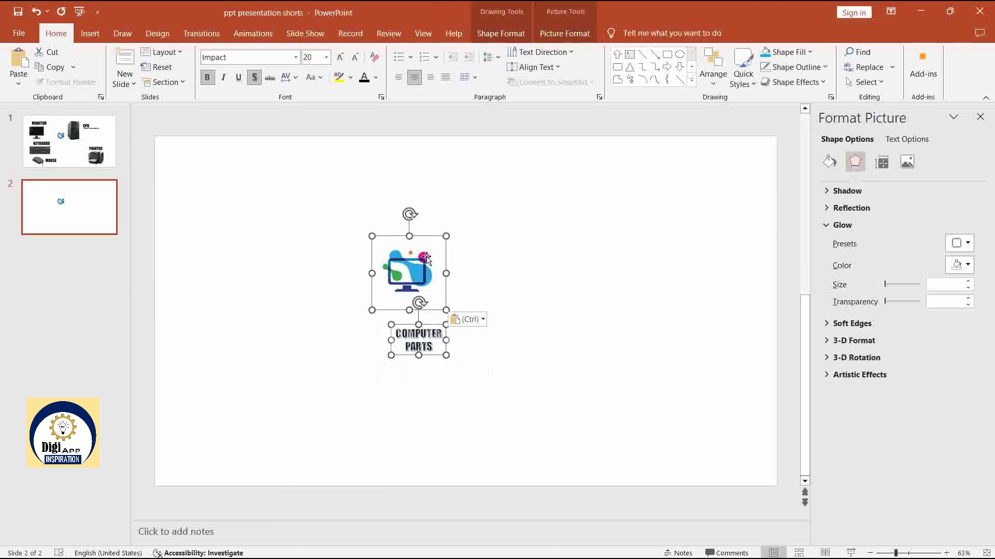
{"action": "left_click_drag", "start_coordinate": [415, 263], "coordinate": [288, 245]}
{"action": "left_click", "coordinate": [444, 246]}
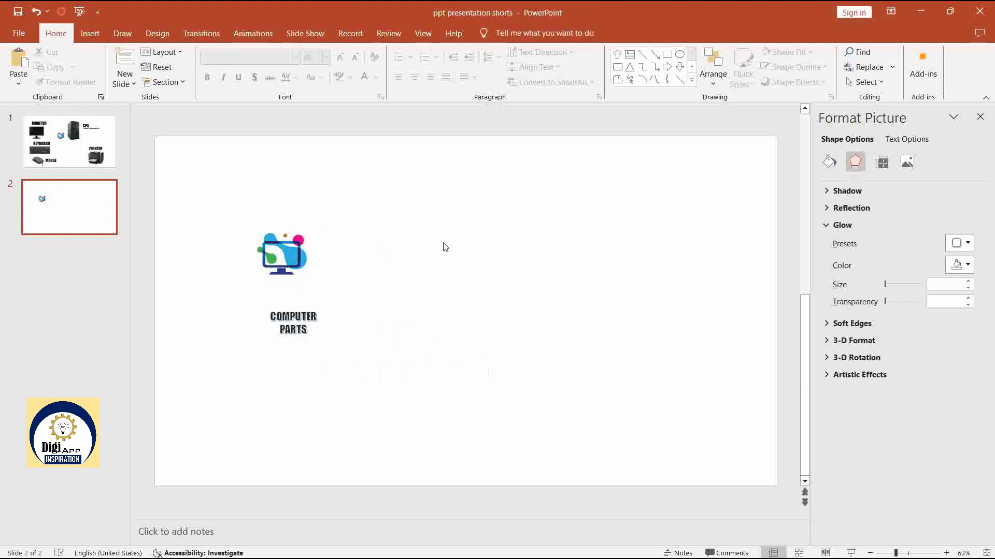
{"action": "left_click", "coordinate": [89, 34]}
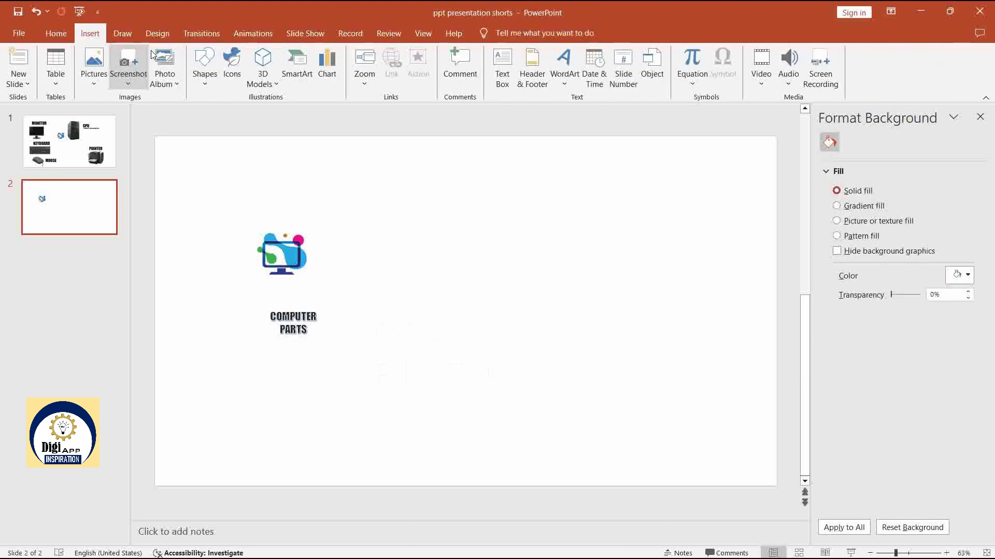
Insert a 3.27-inch circle centred horizontally and vertically on slide 2.
{"action": "left_click", "coordinate": [202, 82]}
{"action": "left_click", "coordinate": [261, 113]}
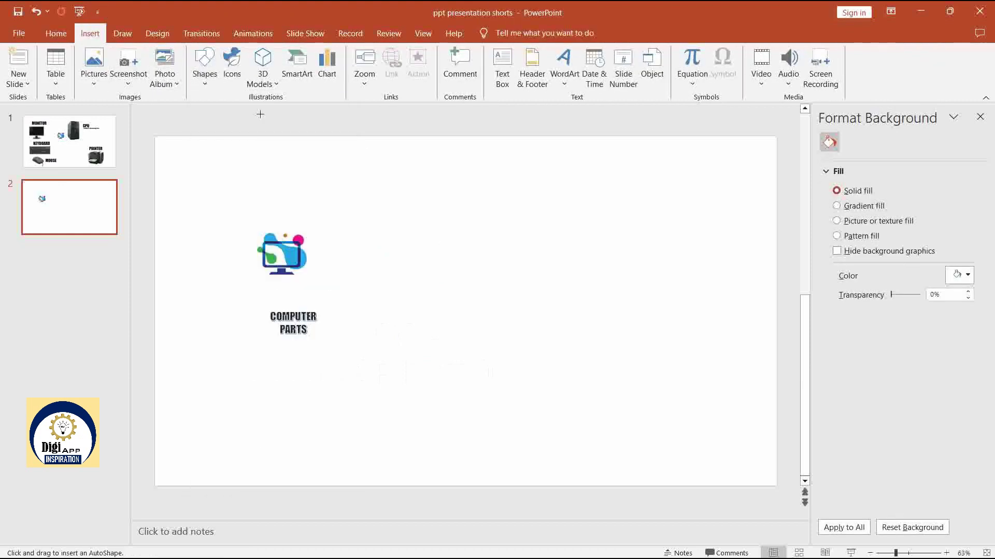
{"action": "left_click", "coordinate": [460, 306]}
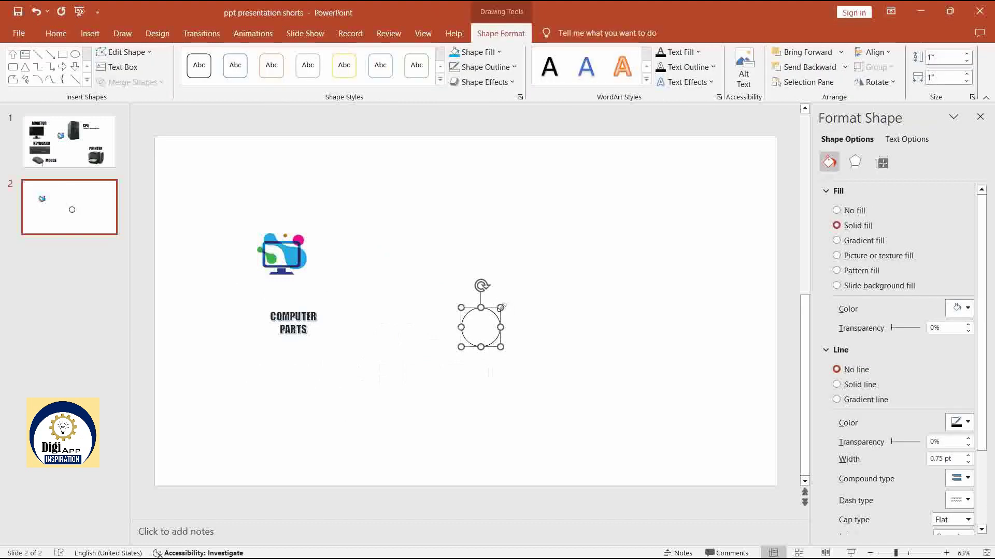
{"action": "left_click_drag", "start_coordinate": [501, 307], "coordinate": [588, 237]}
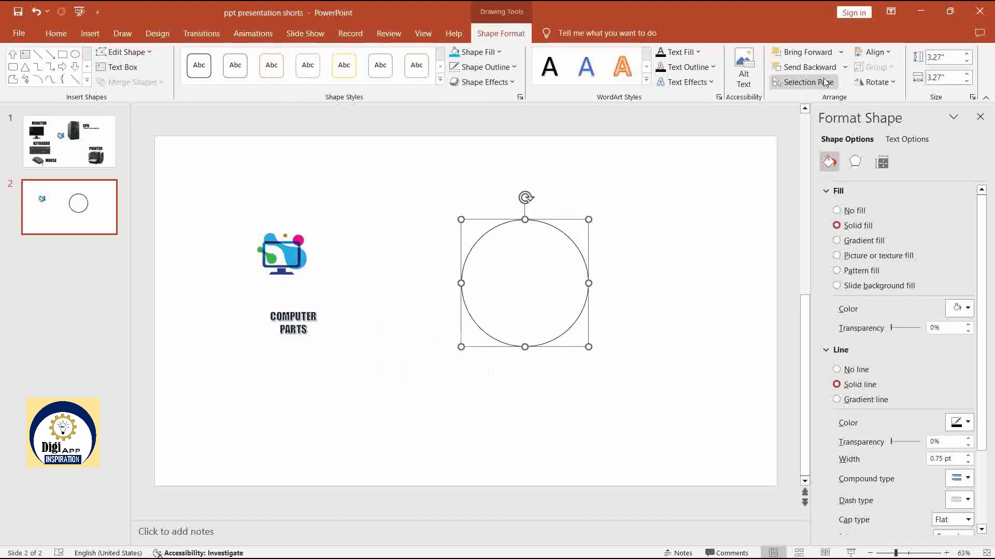
{"action": "left_click", "coordinate": [875, 52]}
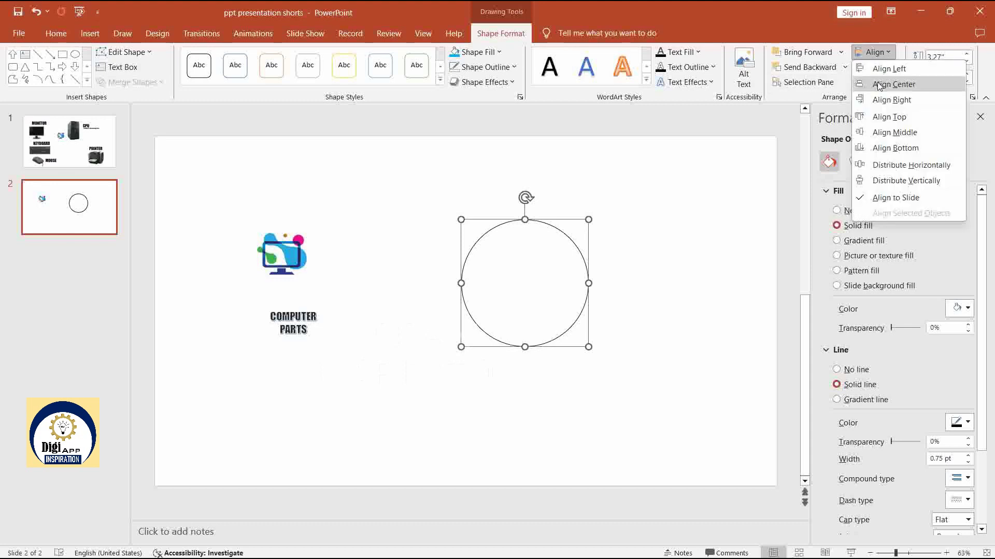
{"action": "left_click", "coordinate": [879, 85]}
{"action": "left_click", "coordinate": [875, 51]}
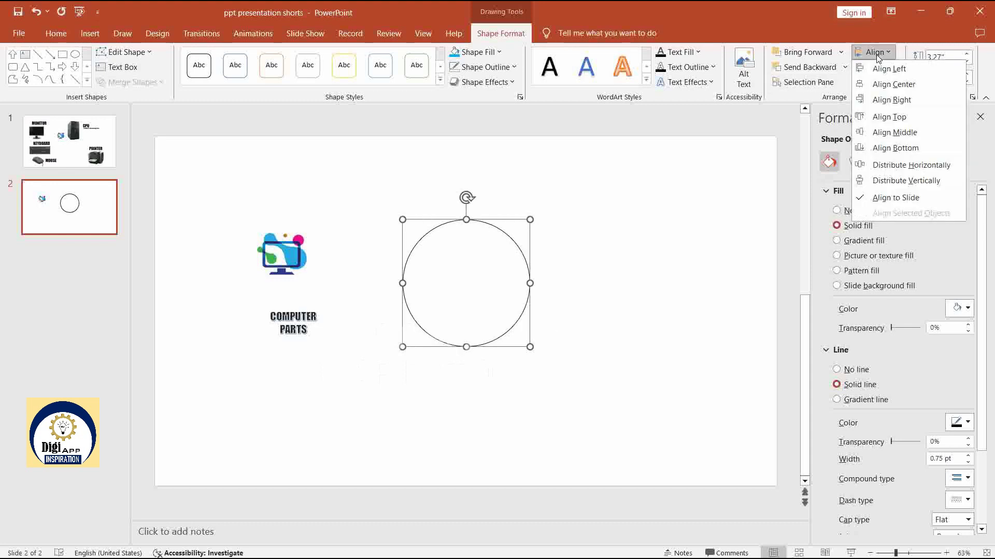
{"action": "left_click", "coordinate": [883, 134]}
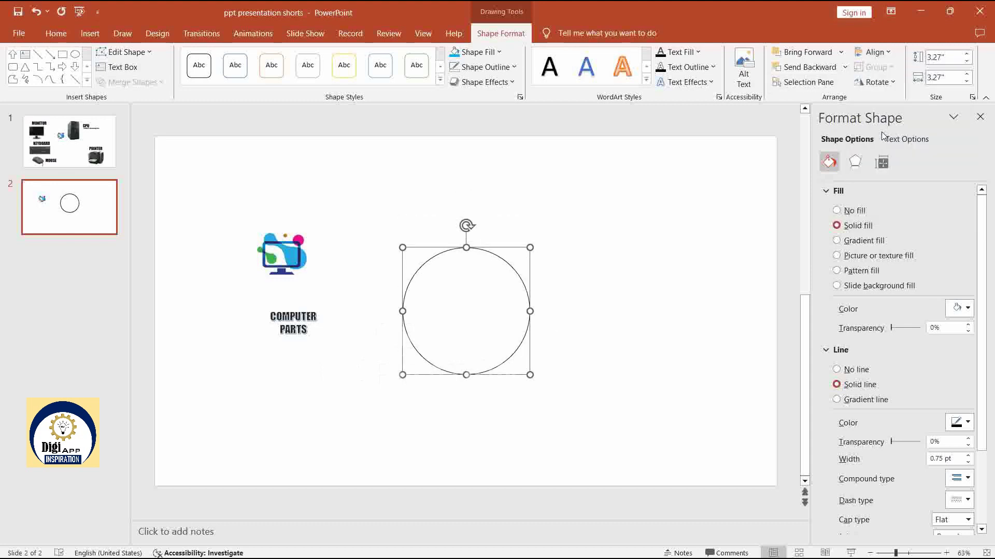
Give the circle a blue 5 pt round-dot outline.
{"action": "left_click", "coordinate": [967, 423]}
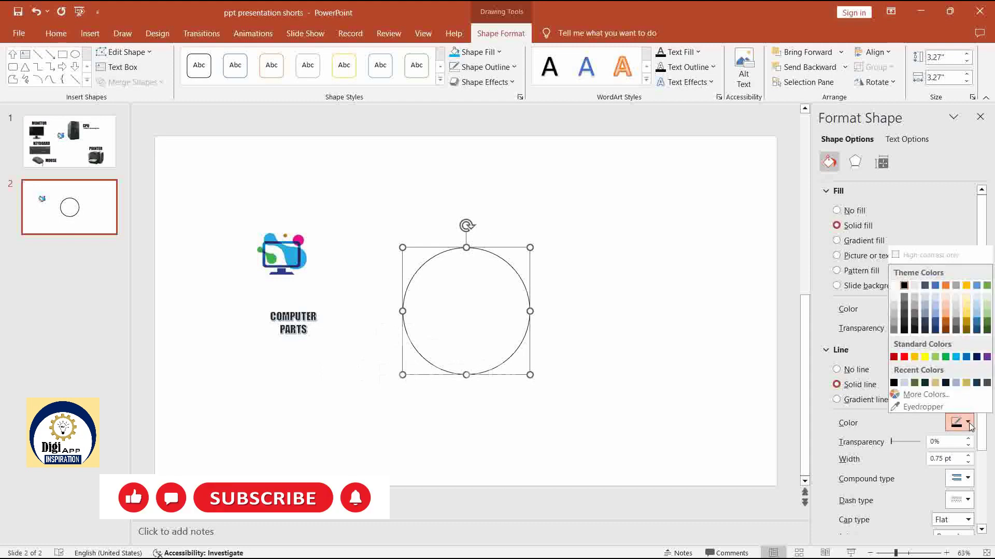
{"action": "left_click", "coordinate": [966, 357]}
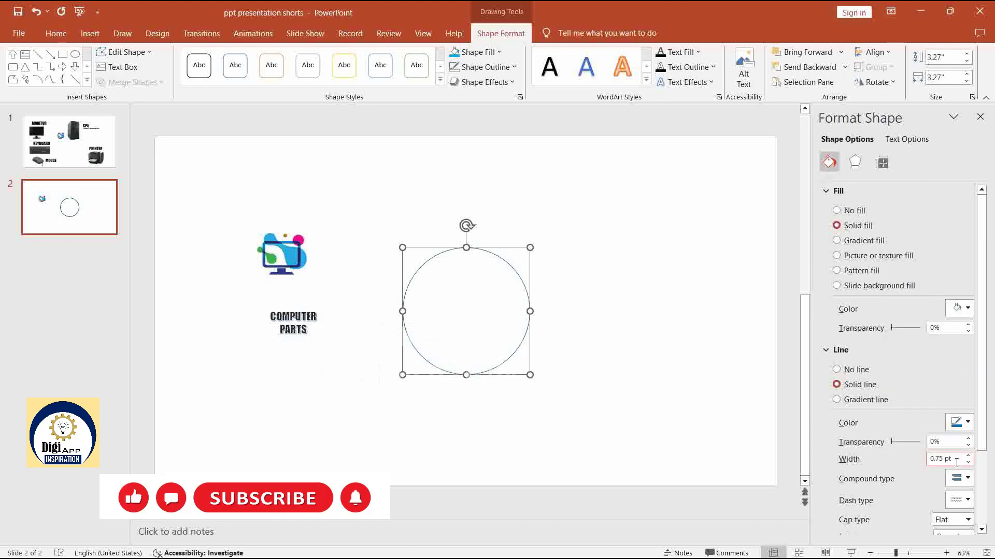
{"action": "left_click_drag", "start_coordinate": [955, 460], "coordinate": [920, 467]}
{"action": "type", "text": "5"}
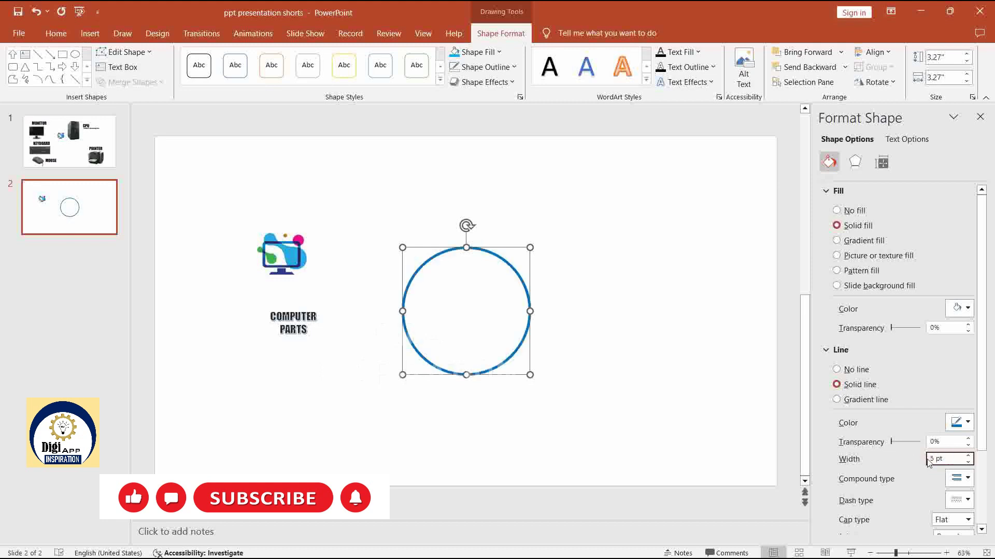
{"action": "left_click", "coordinate": [960, 500]}
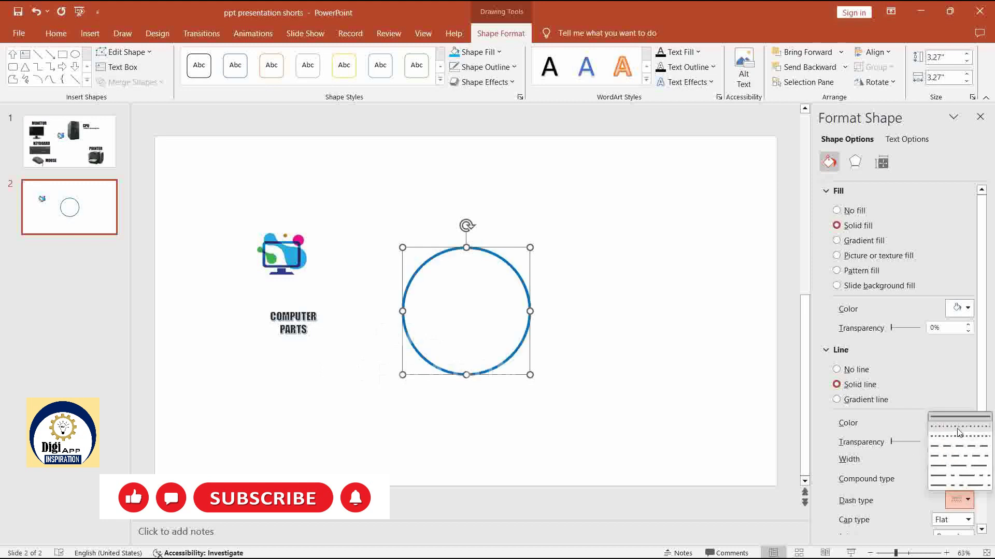
{"action": "left_click", "coordinate": [957, 428]}
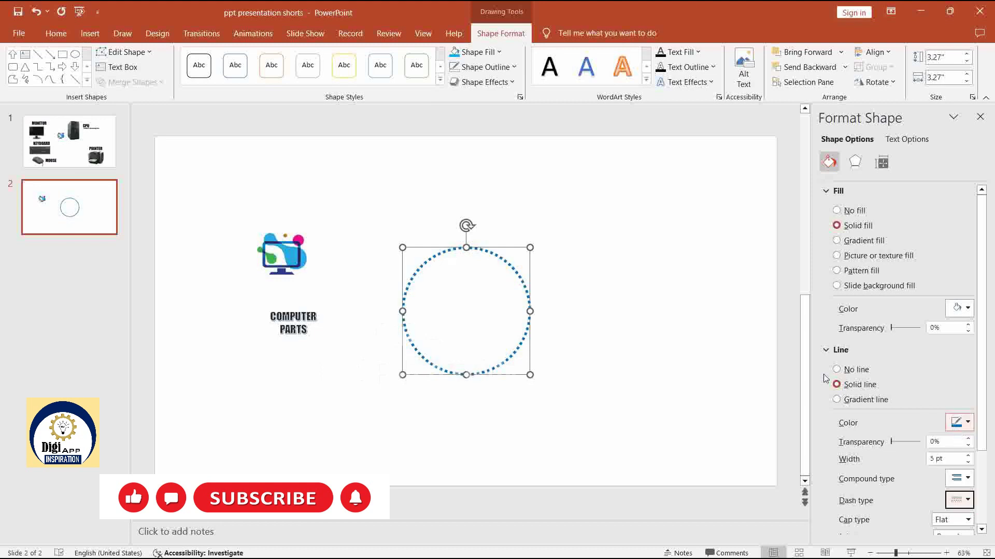
{"action": "left_click", "coordinate": [277, 231]}
Bring the logo and label in front of the circle, place them inside, with the label at 32 pt below the logo.
{"action": "left_click", "coordinate": [711, 87]}
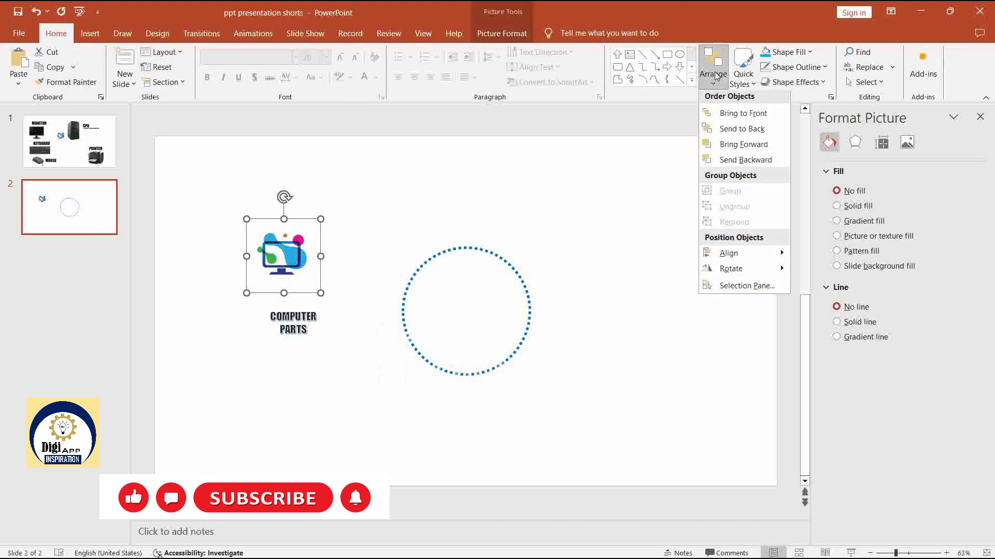
{"action": "left_click", "coordinate": [726, 114]}
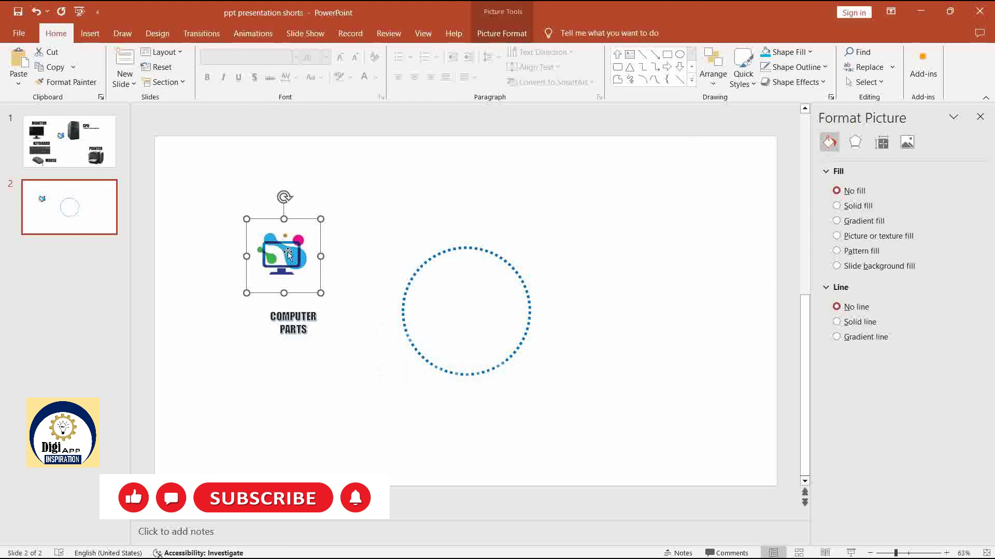
{"action": "left_click_drag", "start_coordinate": [287, 257], "coordinate": [467, 292]}
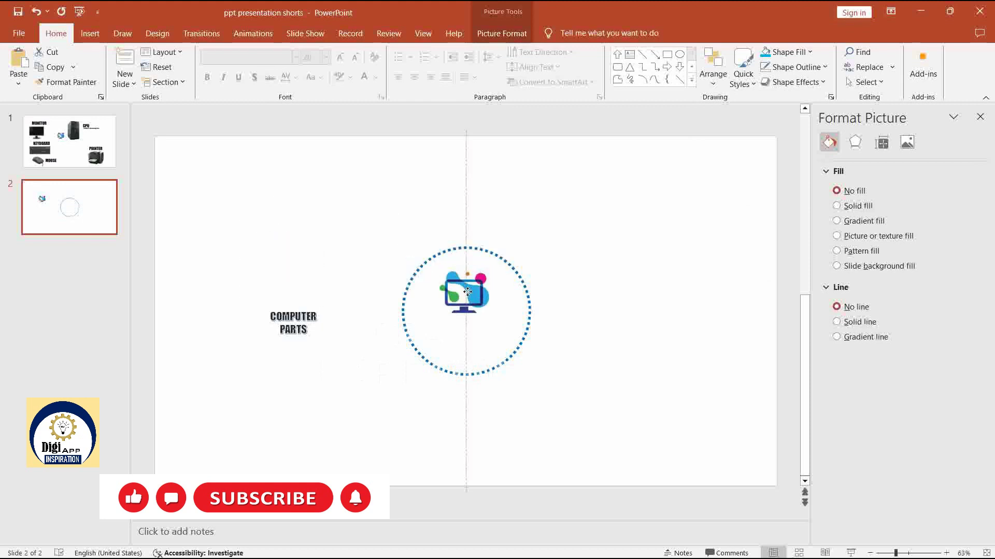
{"action": "left_click", "coordinate": [291, 325]}
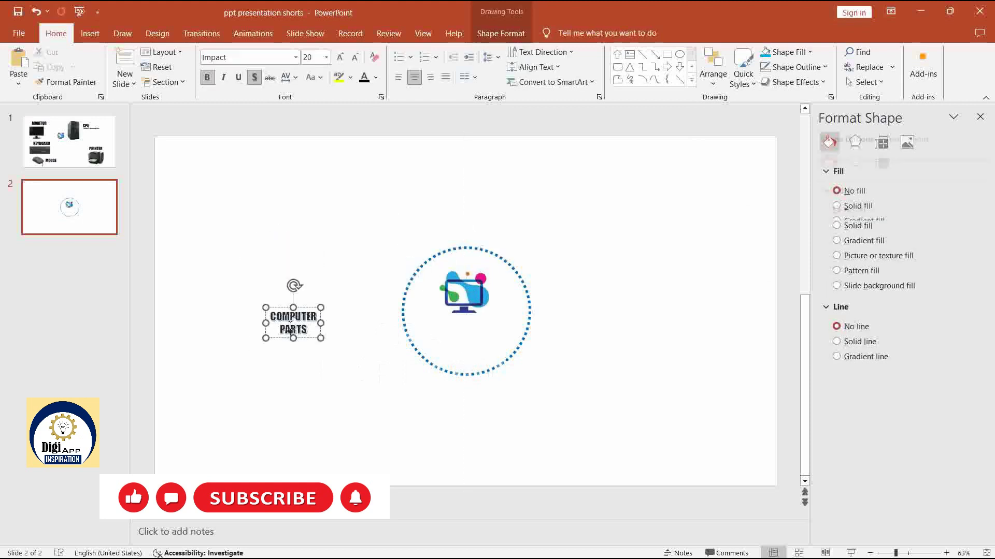
{"action": "left_click", "coordinate": [316, 309]}
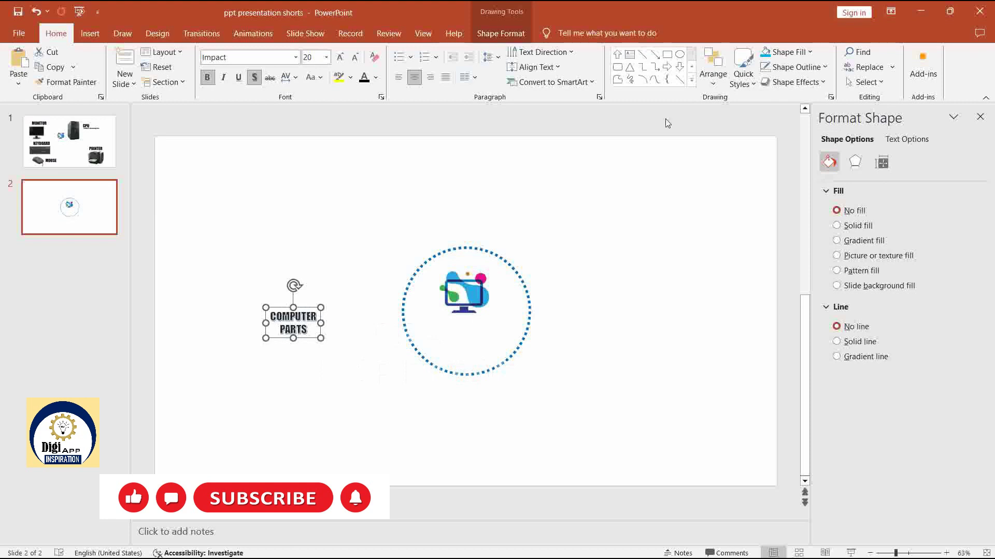
{"action": "left_click", "coordinate": [713, 78]}
{"action": "left_click", "coordinate": [722, 117]}
{"action": "left_click", "coordinate": [340, 58]}
{"action": "left_click", "coordinate": [340, 58]}
{"action": "left_click", "coordinate": [340, 58]}
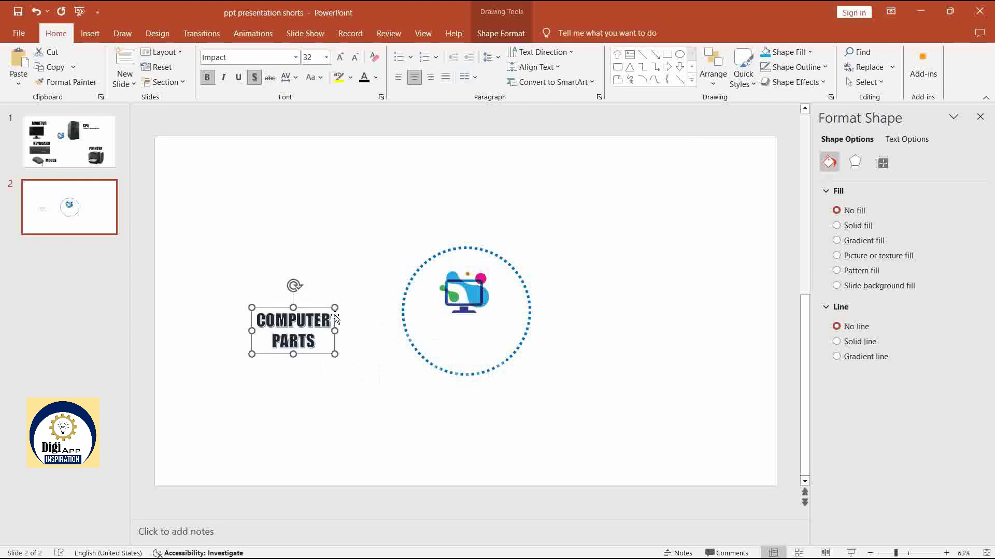
{"action": "left_click_drag", "start_coordinate": [335, 318], "coordinate": [502, 325]}
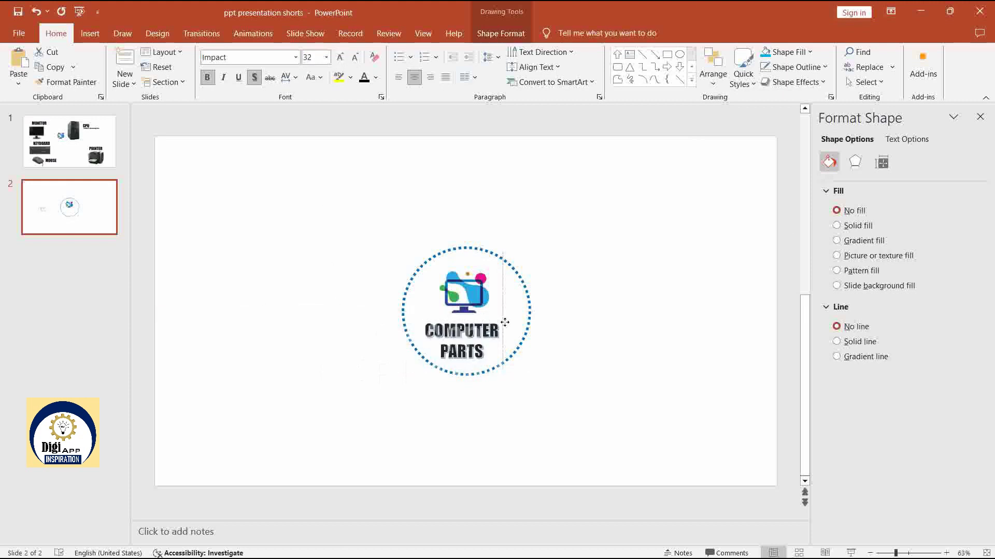
Group the logo and label and nudge the group slightly up and right.
{"action": "left_click", "coordinate": [480, 306], "text": "shift"}
{"action": "key", "text": "ctrl+g"}
{"action": "key", "text": "Right"}
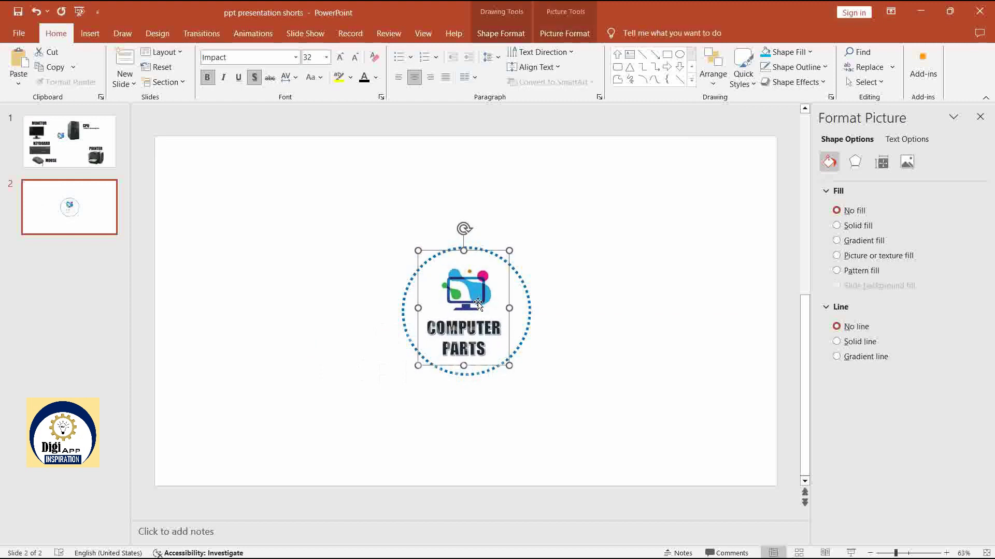
{"action": "key", "text": "Up"}
{"action": "left_click", "coordinate": [628, 331]}
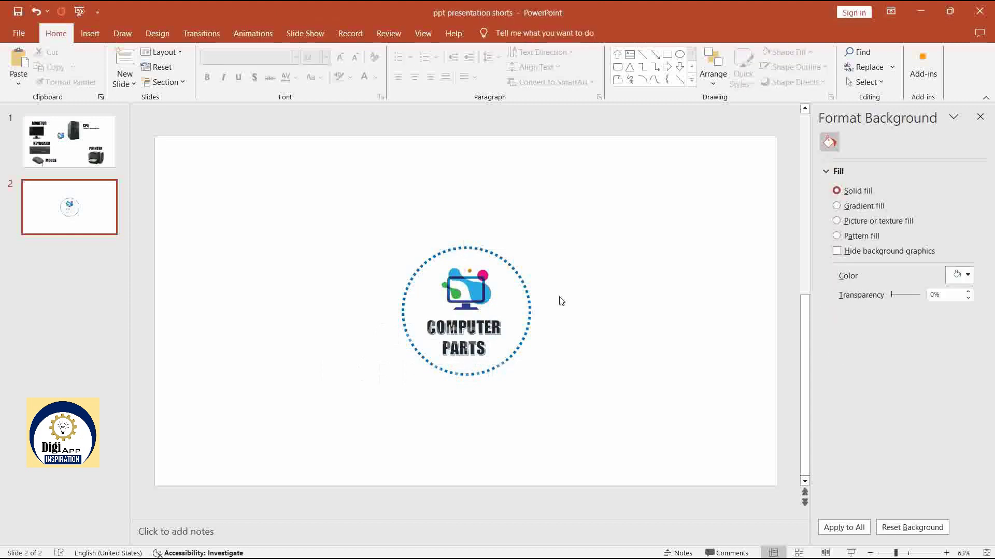
Duplicate the dotted circle, send it to back, enlarge it to 6.73 inches and centre it on the slide.
{"action": "left_click", "coordinate": [527, 292]}
{"action": "key", "text": "ctrl+d"}
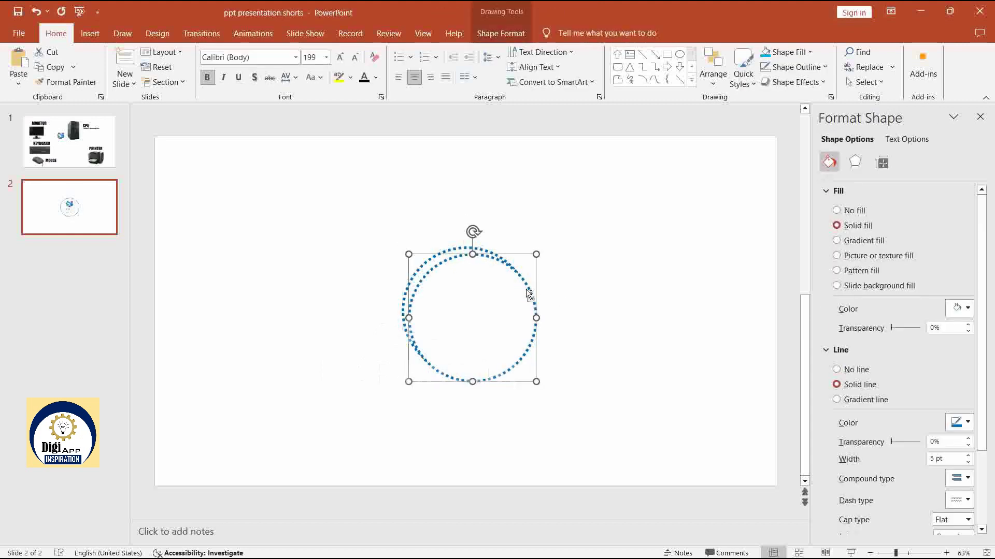
{"action": "left_click", "coordinate": [717, 71]}
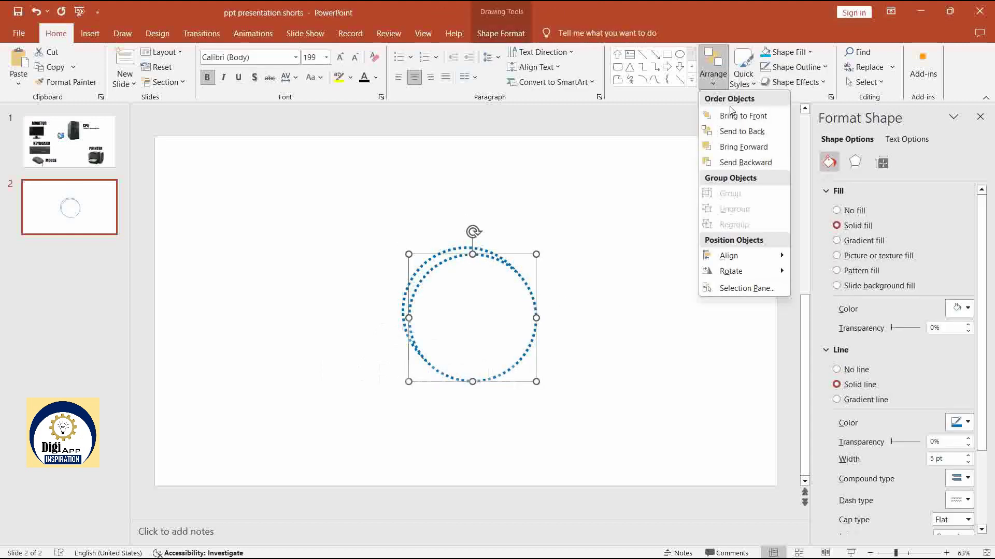
{"action": "left_click", "coordinate": [735, 133]}
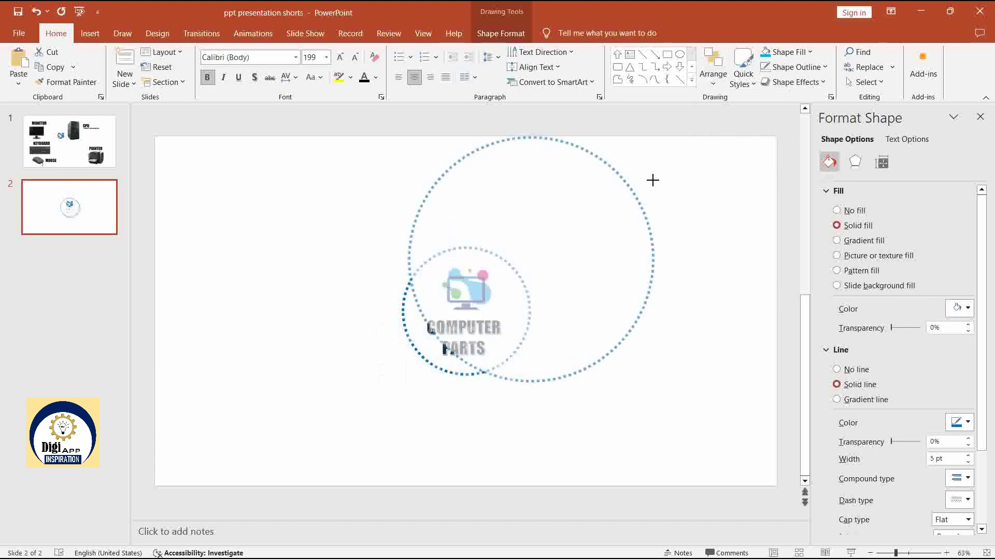
{"action": "left_click_drag", "start_coordinate": [539, 250], "coordinate": [668, 173]}
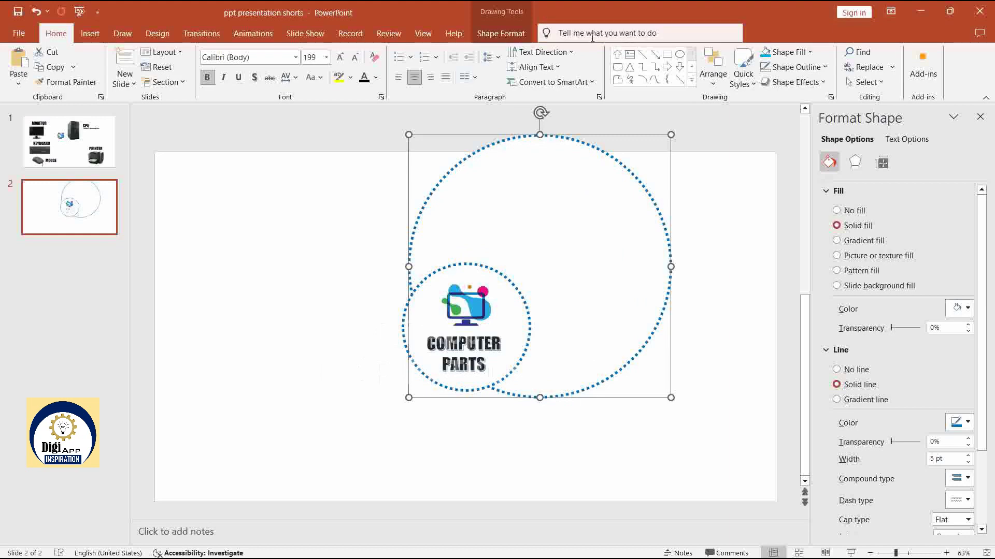
{"action": "left_click", "coordinate": [522, 34]}
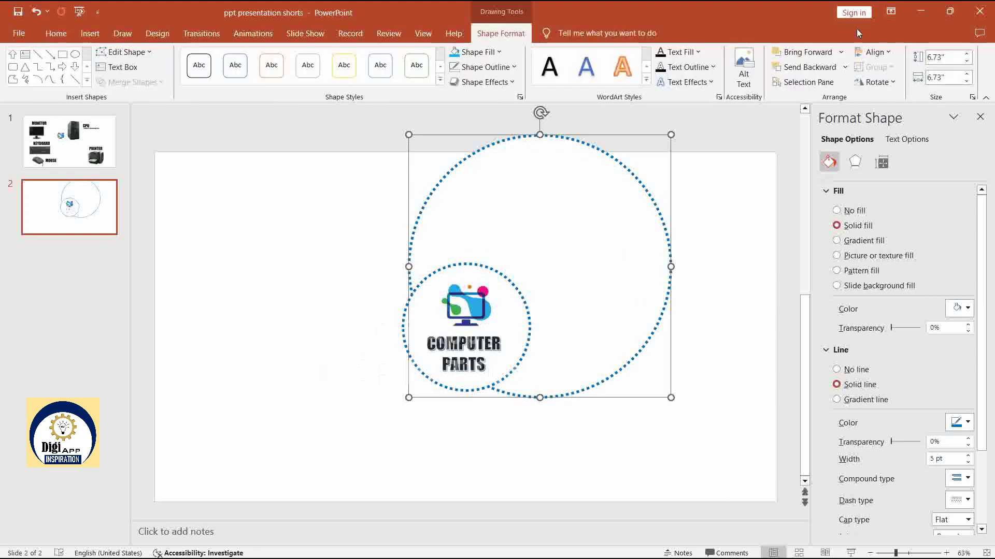
{"action": "left_click", "coordinate": [873, 52]}
{"action": "left_click", "coordinate": [878, 85]}
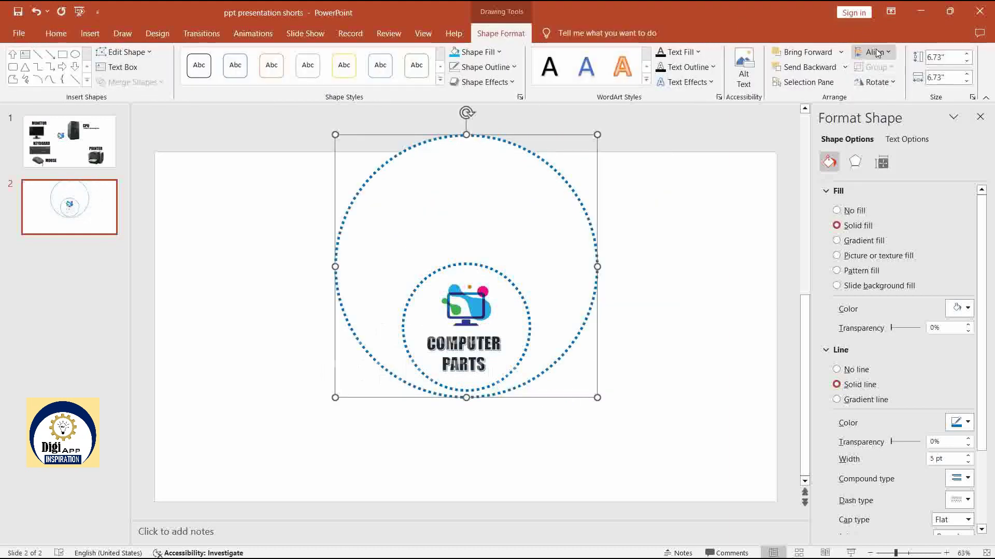
{"action": "left_click", "coordinate": [876, 52]}
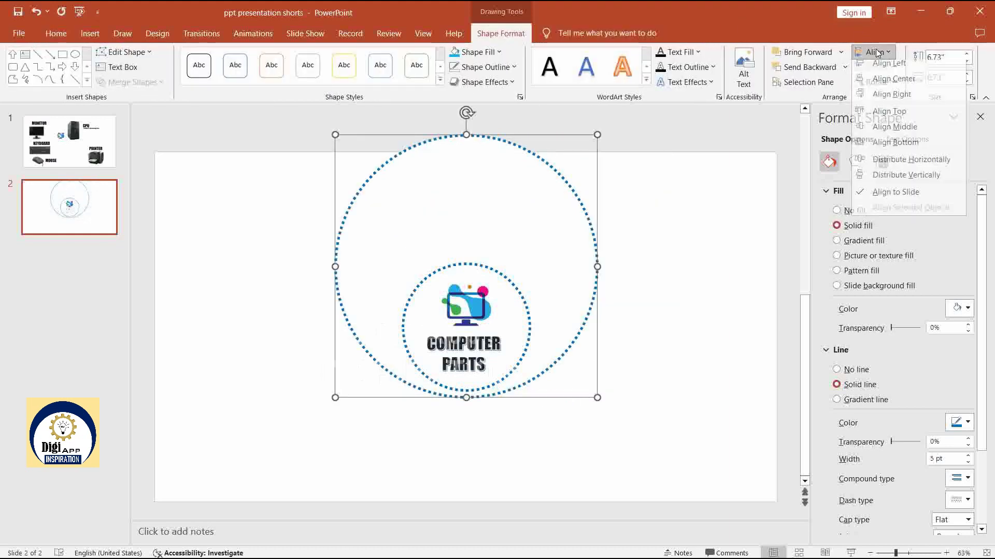
{"action": "left_click", "coordinate": [889, 133]}
{"action": "left_click", "coordinate": [683, 191]}
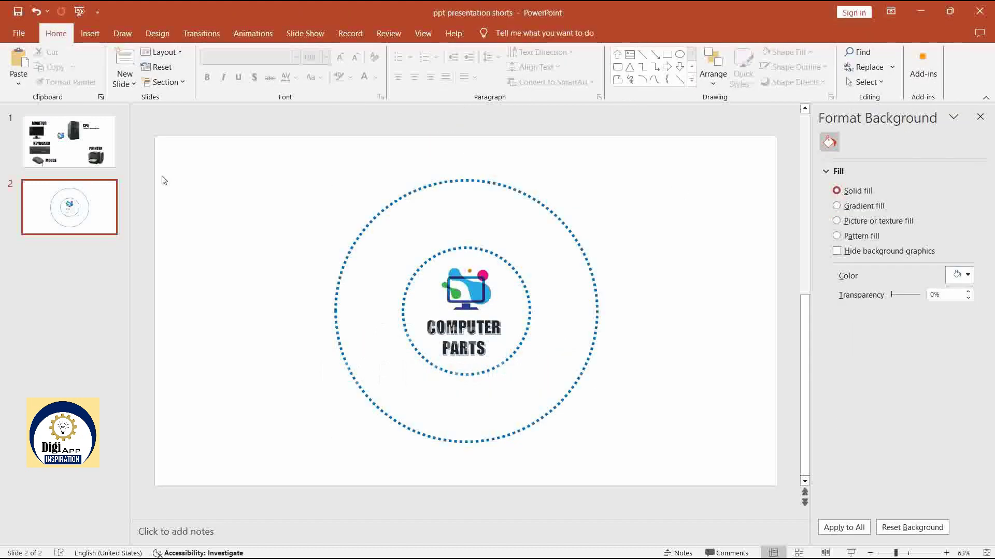
Copy the MONITOR, KEYBOARD, MOUSE, CPU, Central Processing Unit and PRINTER labels from slide 1.
{"action": "left_click", "coordinate": [71, 145]}
{"action": "left_click", "coordinate": [309, 184]}
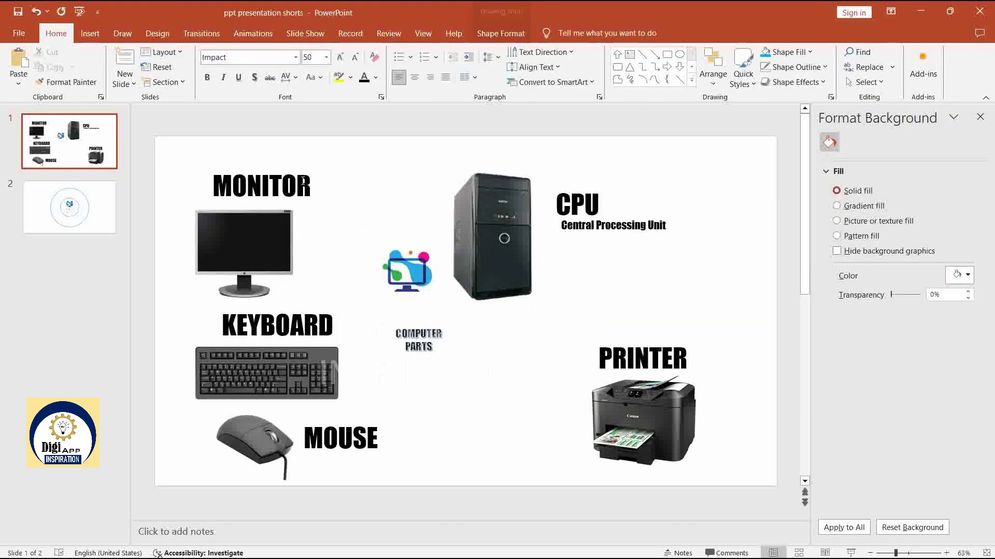
{"action": "left_click", "coordinate": [326, 315], "text": "shift"}
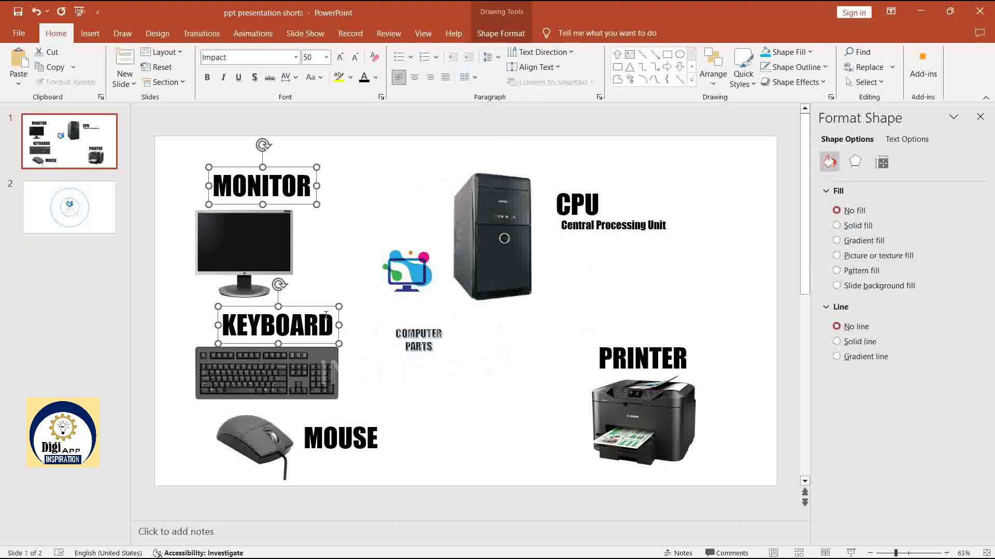
{"action": "left_click", "coordinate": [354, 436], "text": "shift"}
{"action": "left_click", "coordinate": [576, 204], "text": "shift"}
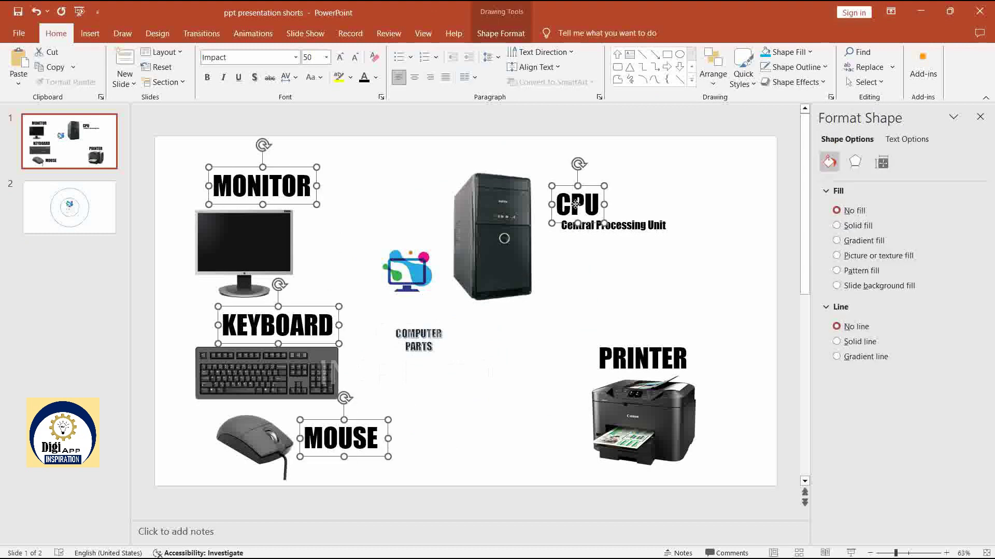
{"action": "left_click", "coordinate": [640, 217], "text": "shift"}
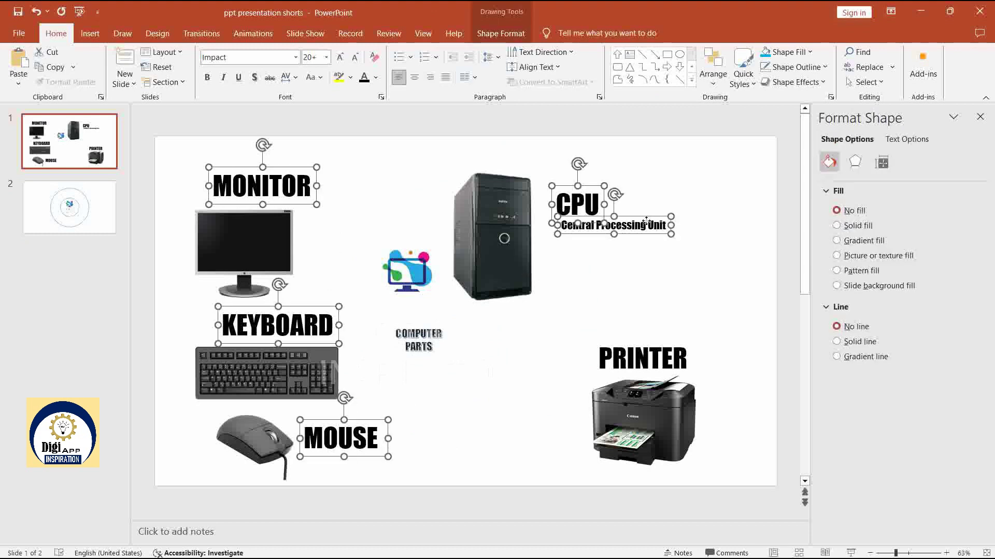
{"action": "left_click", "coordinate": [665, 357], "text": "shift"}
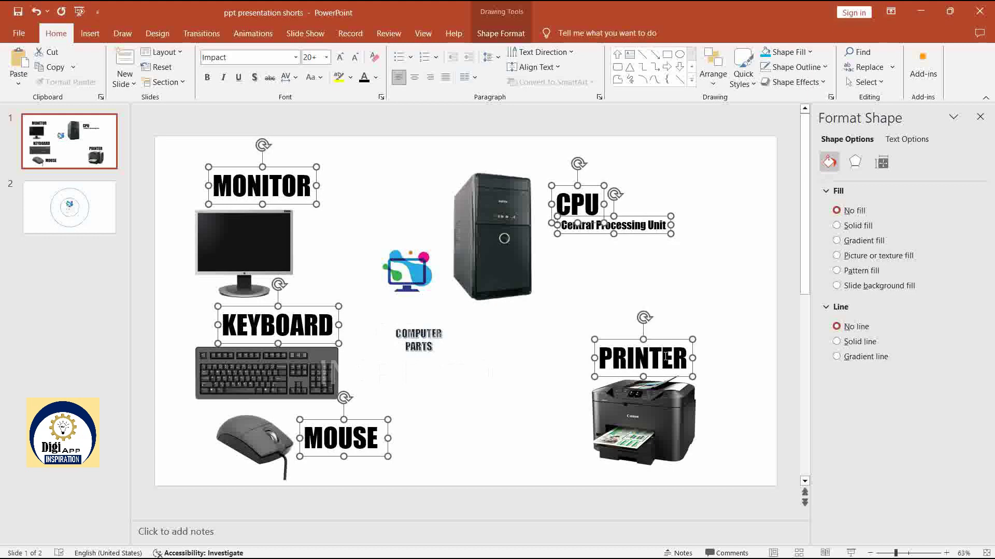
{"action": "left_click", "coordinate": [110, 197]}
Paste the part labels on slide 2 and position MONITOR, KEYBOARD and MOUSE around the outer circle.
{"action": "key", "text": "ctrl+v"}
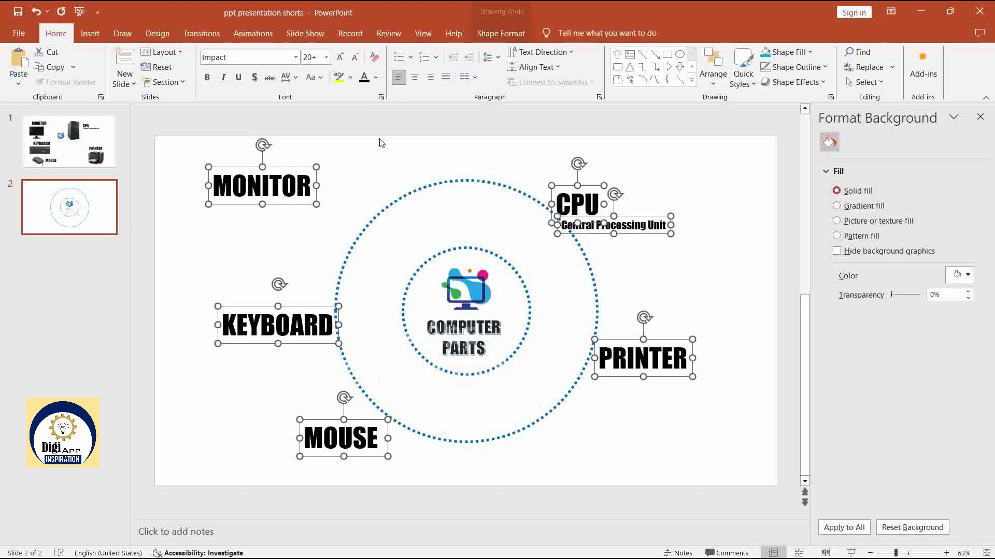
{"action": "left_click", "coordinate": [466, 150]}
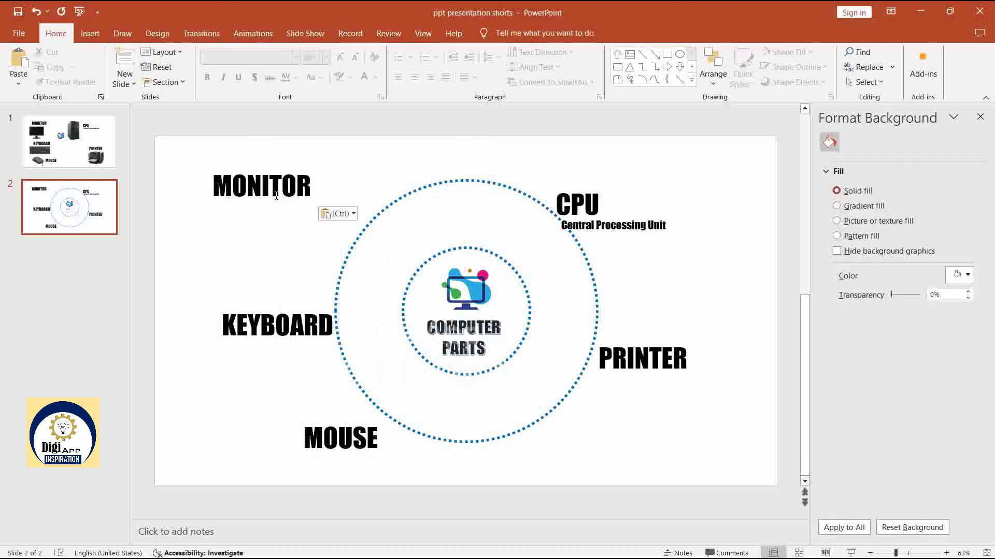
{"action": "left_click", "coordinate": [281, 192]}
{"action": "left_click_drag", "start_coordinate": [301, 171], "coordinate": [375, 169]}
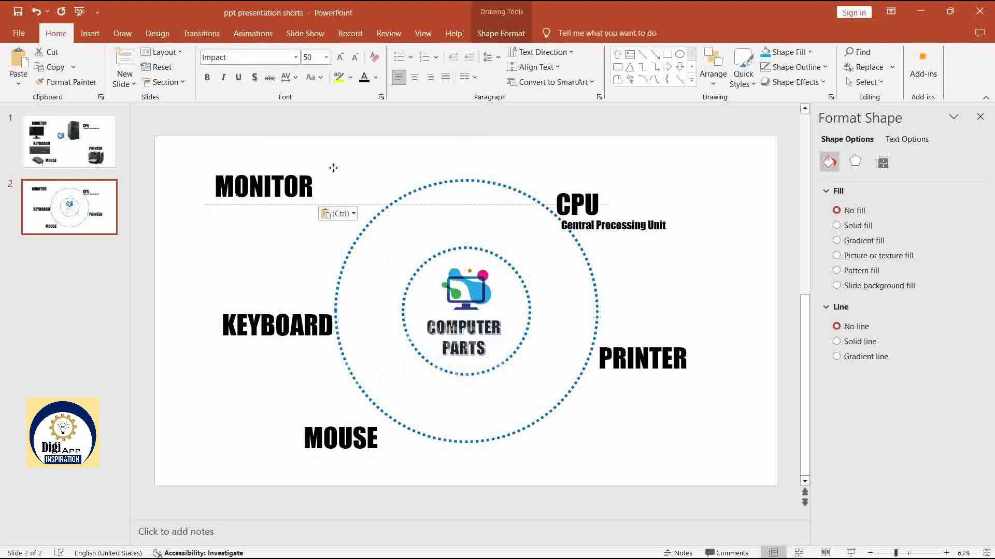
{"action": "left_click", "coordinate": [291, 332]}
{"action": "left_click_drag", "start_coordinate": [307, 310], "coordinate": [302, 297]}
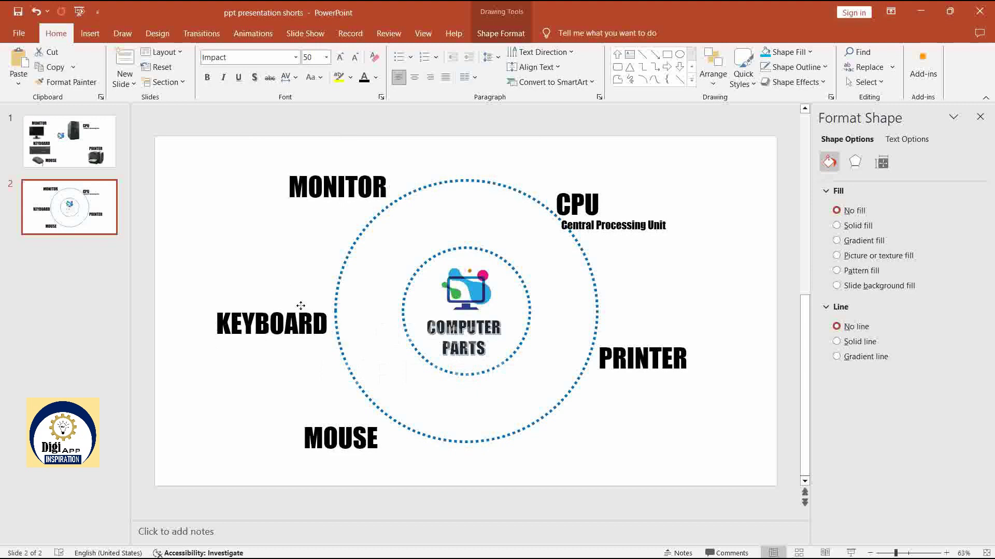
{"action": "left_click", "coordinate": [341, 452]}
{"action": "left_click_drag", "start_coordinate": [390, 449], "coordinate": [383, 434]}
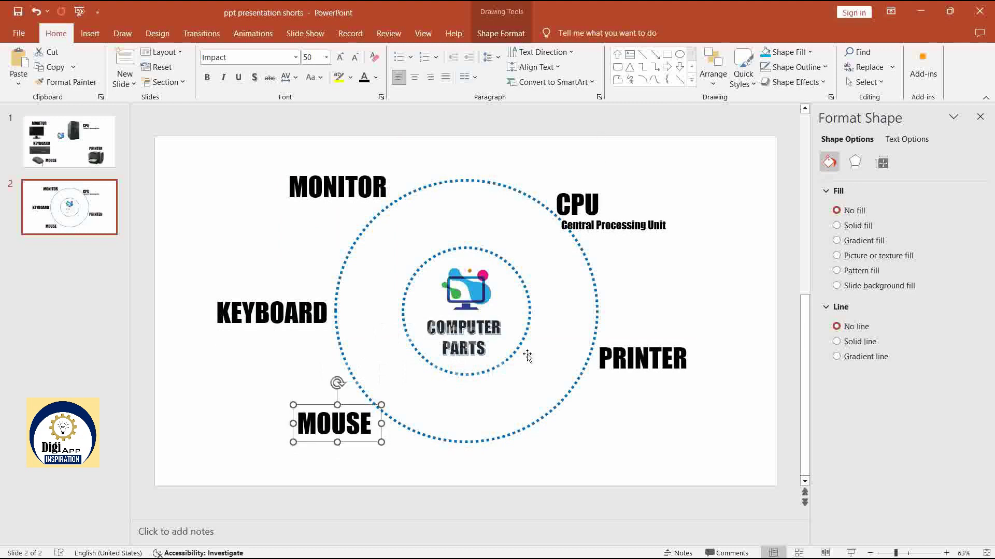
Move the CPU and PRINTER labels into place and save the presentation.
{"action": "left_click", "coordinate": [585, 207]}
{"action": "left_click", "coordinate": [627, 216], "text": "shift"}
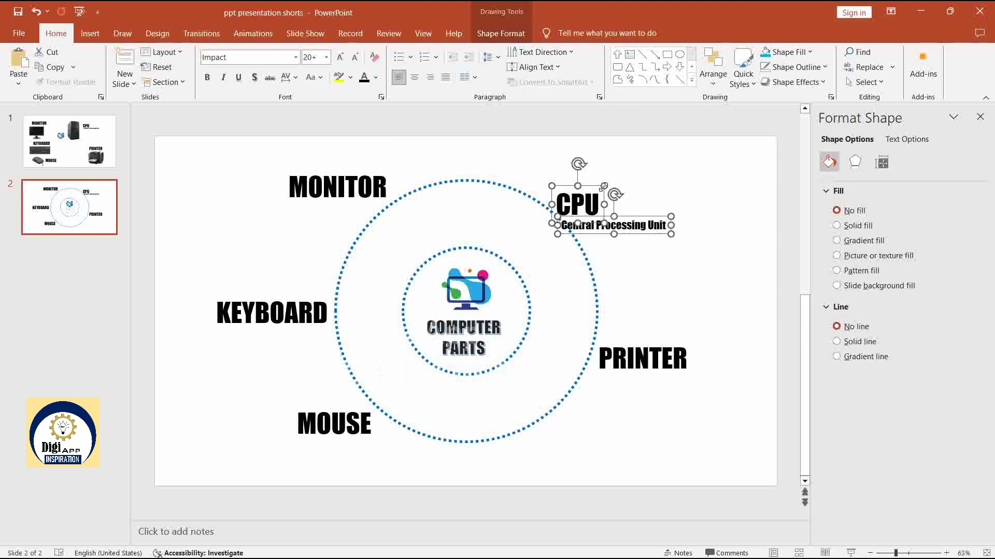
{"action": "left_click_drag", "start_coordinate": [604, 192], "coordinate": [606, 176]}
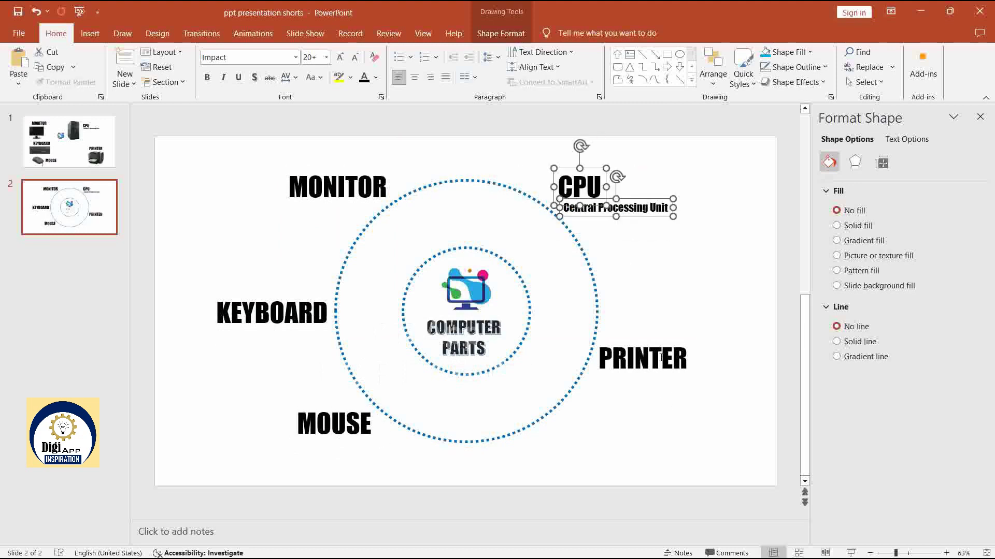
{"action": "double_click", "coordinate": [692, 358]}
{"action": "left_click", "coordinate": [691, 354]}
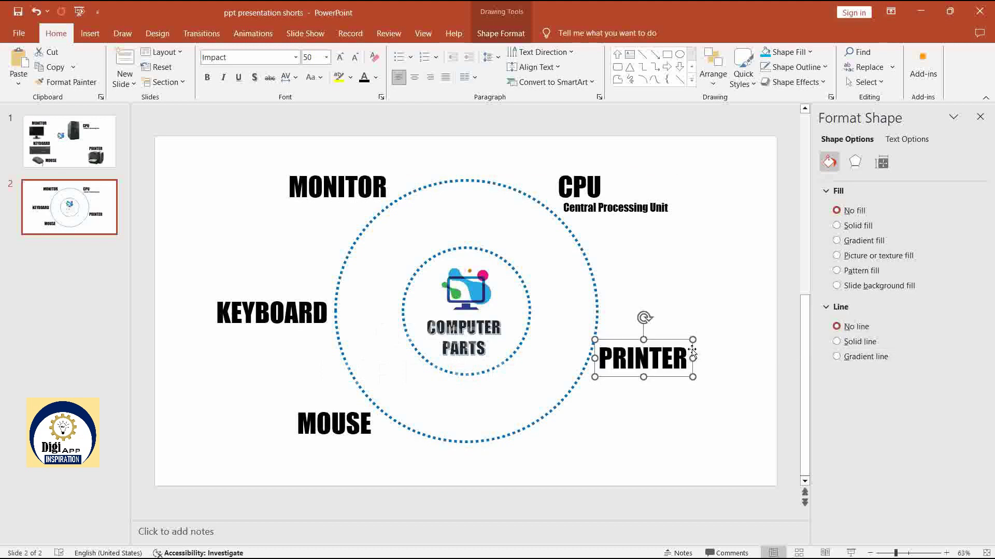
{"action": "left_click_drag", "start_coordinate": [693, 354], "coordinate": [696, 345]}
{"action": "left_click", "coordinate": [714, 408]}
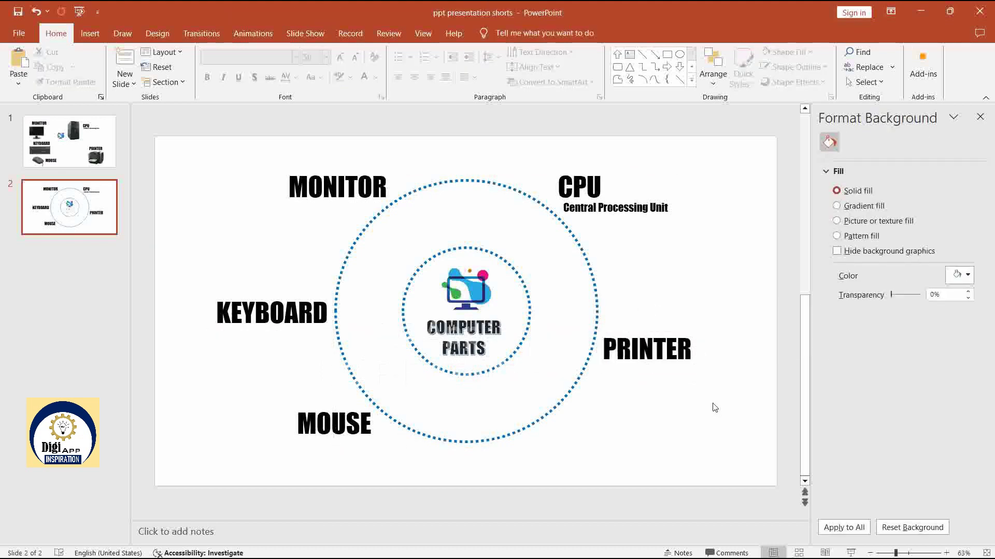
{"action": "key", "text": "ctrl+s"}
Draw a rectangle over the MONITOR label, send it to back, and make it white with no outline.
{"action": "left_click", "coordinate": [90, 33]}
{"action": "left_click", "coordinate": [196, 80]}
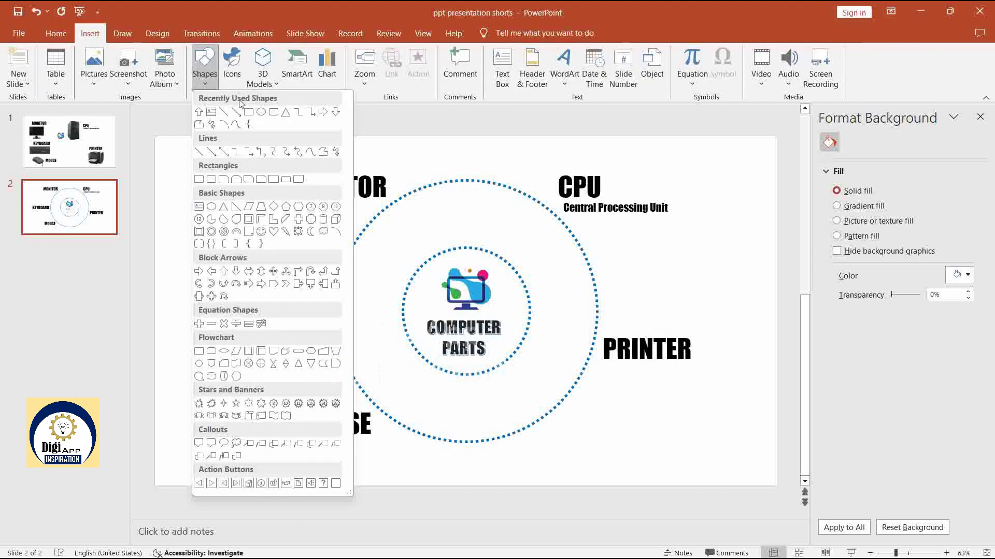
{"action": "left_click", "coordinate": [248, 109]}
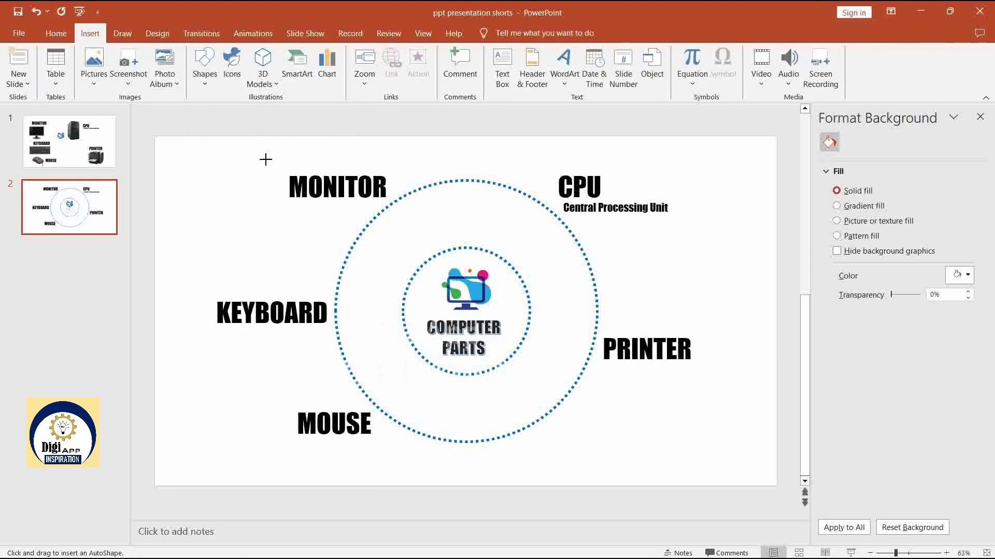
{"action": "left_click_drag", "start_coordinate": [266, 159], "coordinate": [406, 216]}
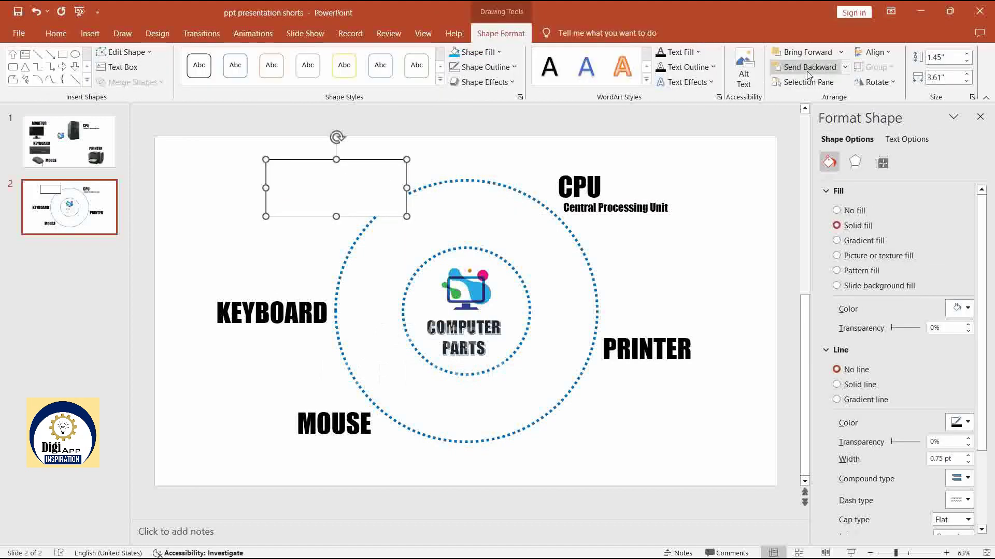
{"action": "left_click", "coordinate": [844, 68]}
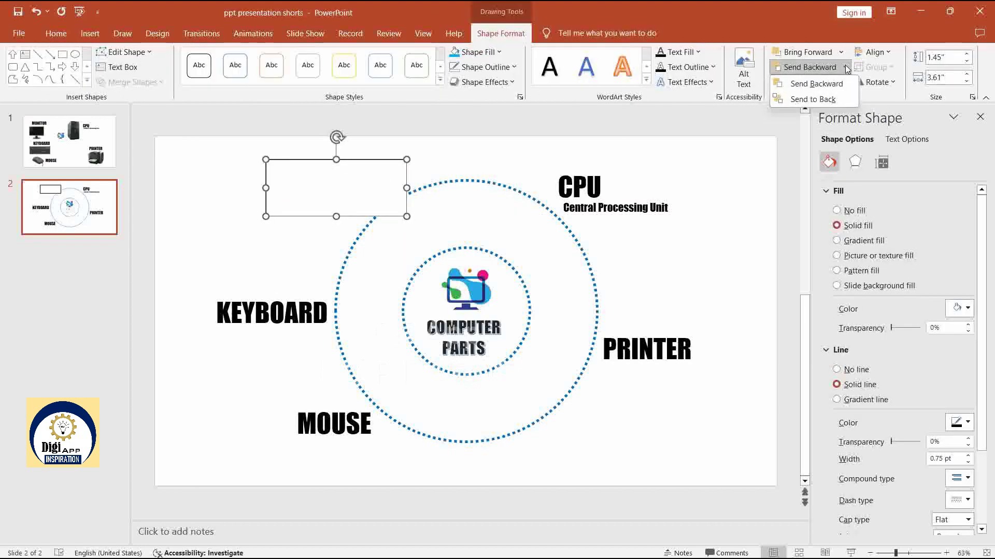
{"action": "left_click", "coordinate": [832, 99]}
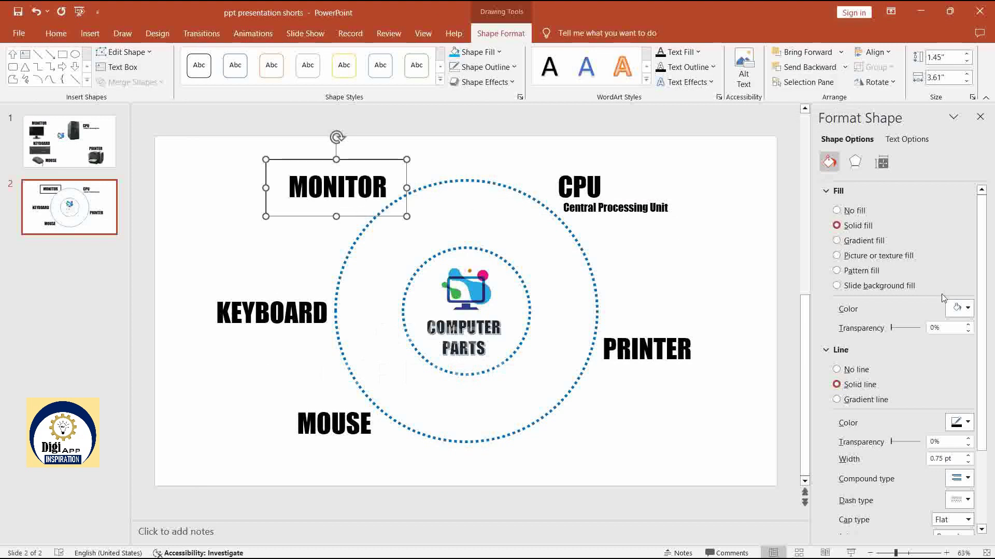
{"action": "left_click", "coordinate": [957, 310]}
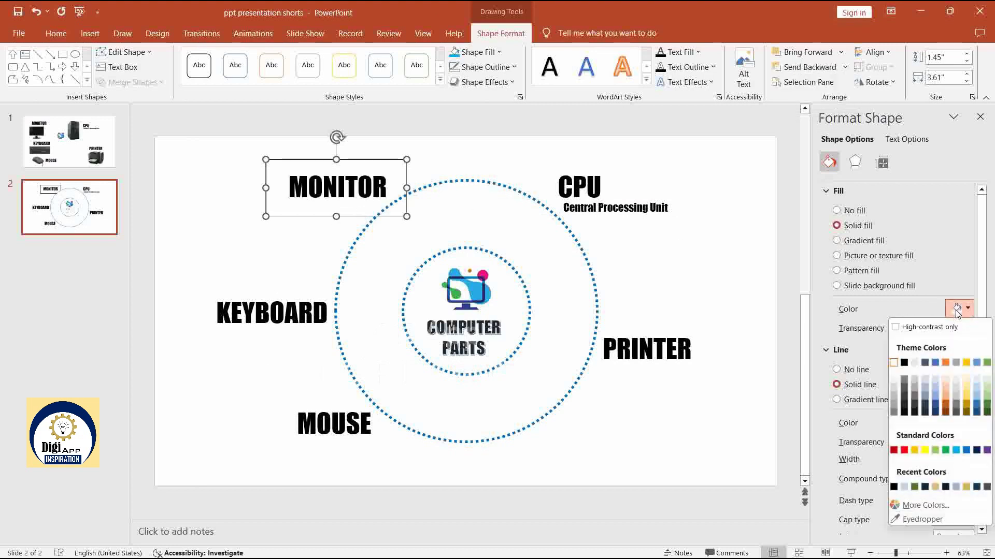
{"action": "left_click", "coordinate": [894, 364]}
{"action": "left_click", "coordinate": [856, 372]}
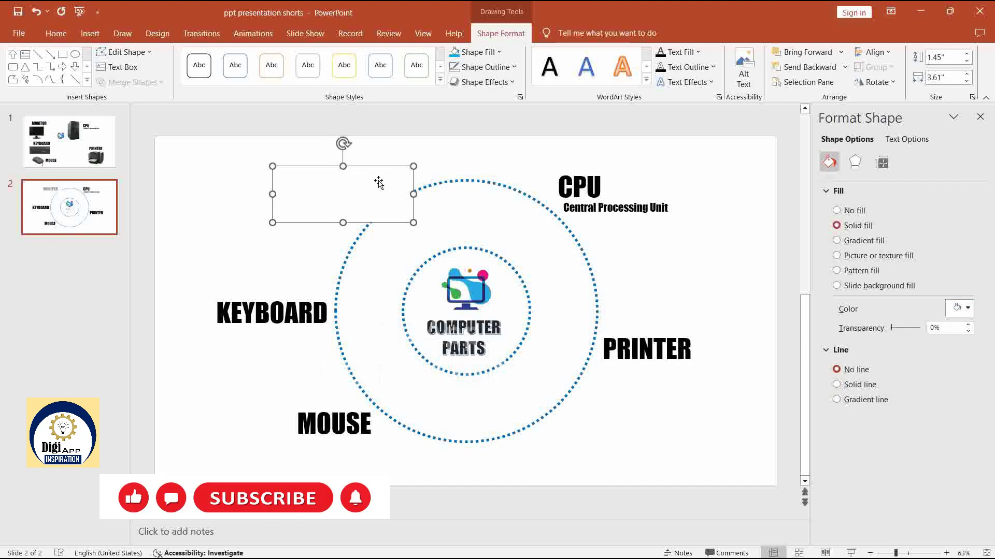
Put a white backing box behind the KEYBOARD label.
{"action": "mouse_move", "coordinate": [377, 194]}
{"action": "left_mouse_down"}
{"action": "mouse_move", "coordinate": [298, 300]}
{"action": "mouse_move", "coordinate": [304, 305]}
{"action": "left_mouse_up"}
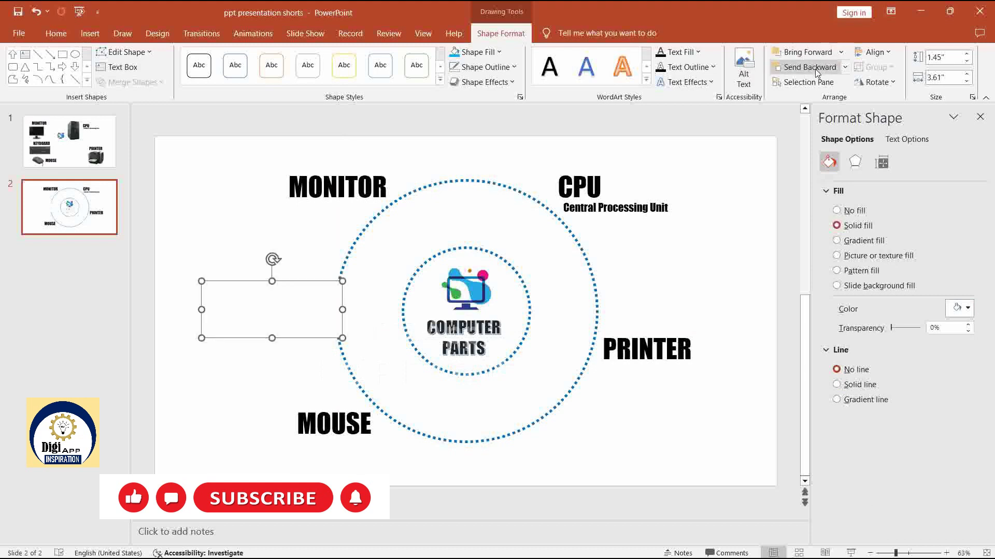
{"action": "left_click", "coordinate": [844, 68]}
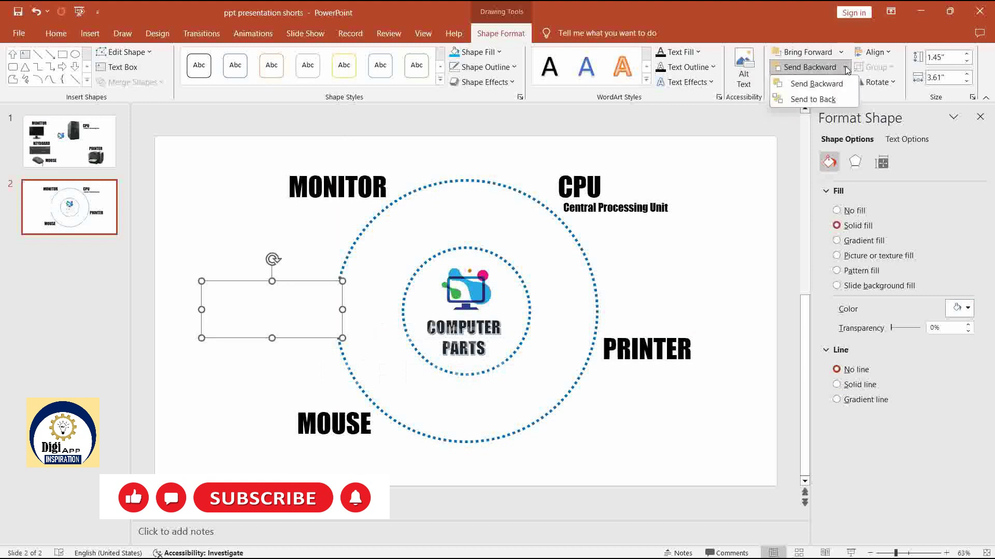
{"action": "left_click", "coordinate": [833, 100]}
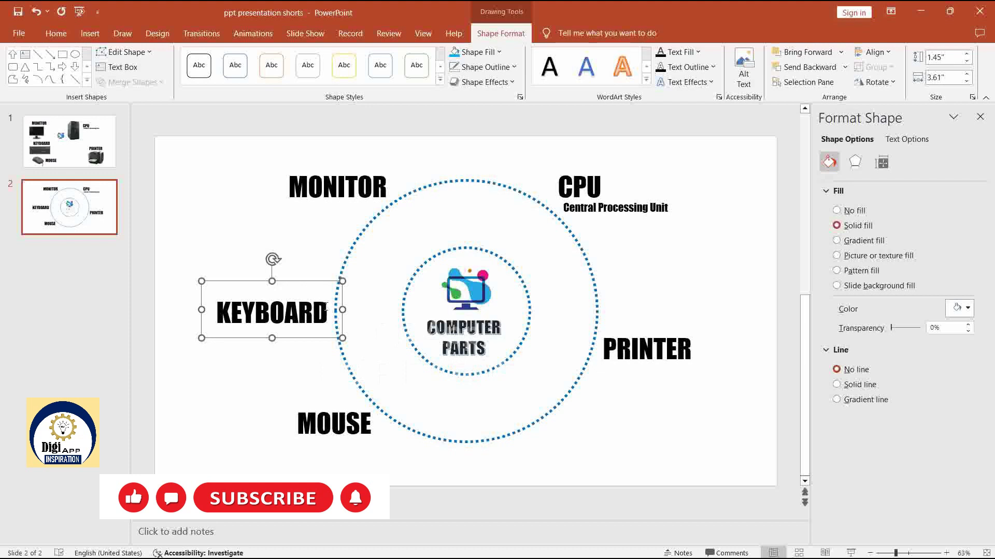
{"action": "key", "text": "ctrl+Down"}
{"action": "key", "text": "ctrl+Down"}
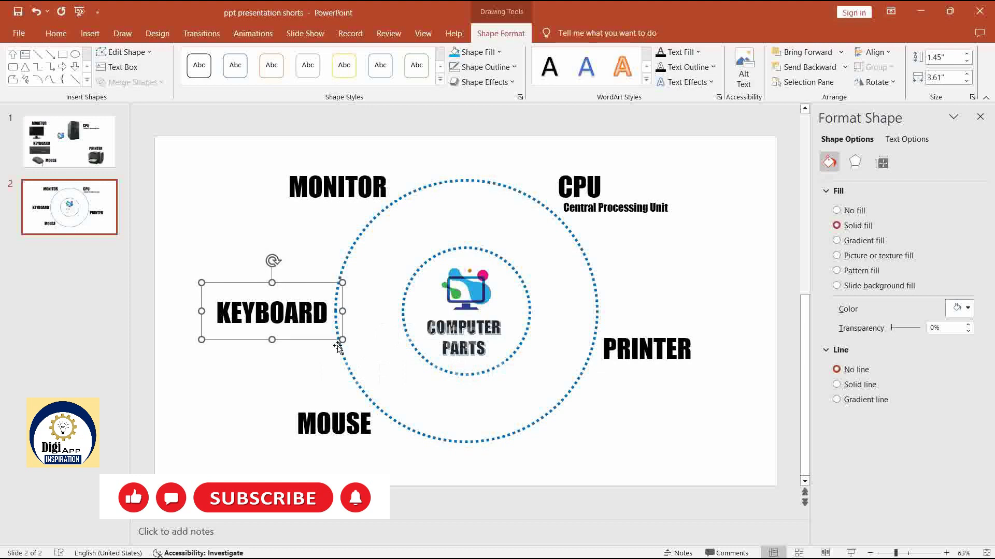
{"action": "key", "text": "ctrl+Down"}
{"action": "key", "text": "ctrl+Down"}
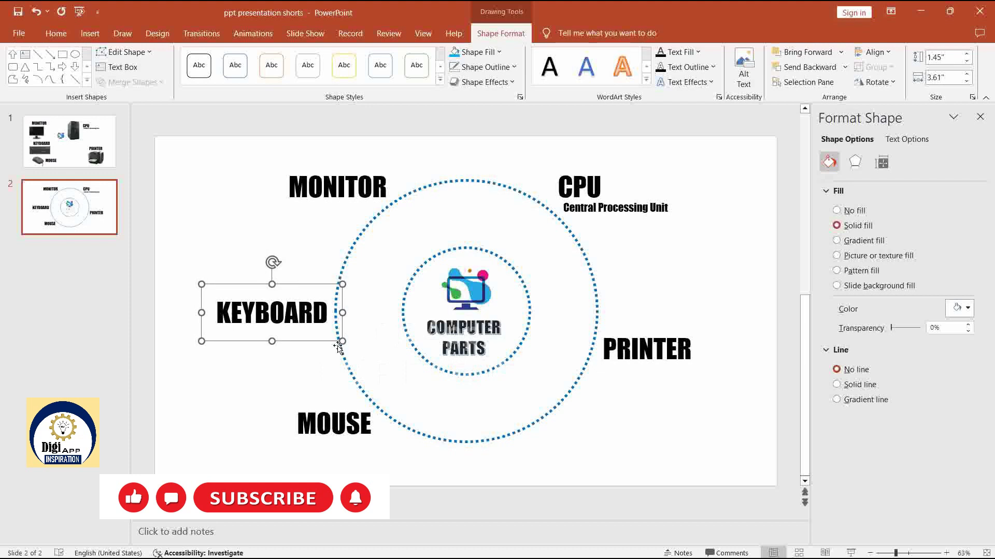
Move a white box behind the MOUSE label and nudge it into position.
{"action": "left_click", "coordinate": [193, 411]}
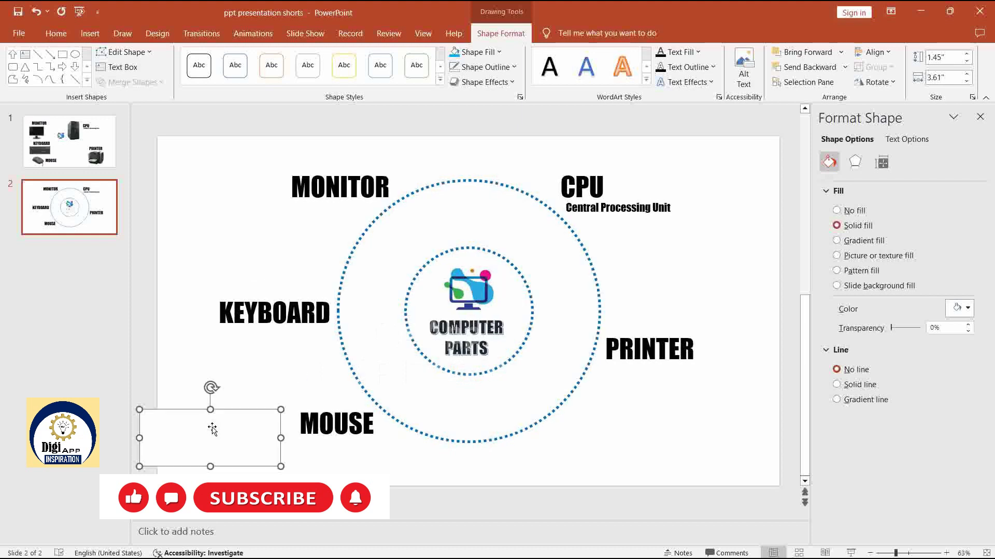
{"action": "left_click_drag", "start_coordinate": [212, 429], "coordinate": [341, 409]}
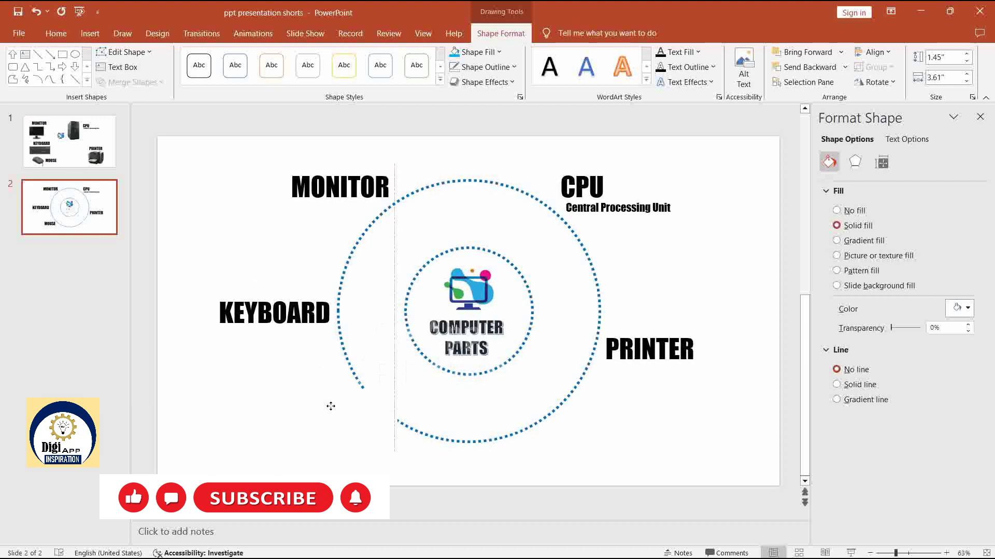
{"action": "left_click", "coordinate": [844, 66]}
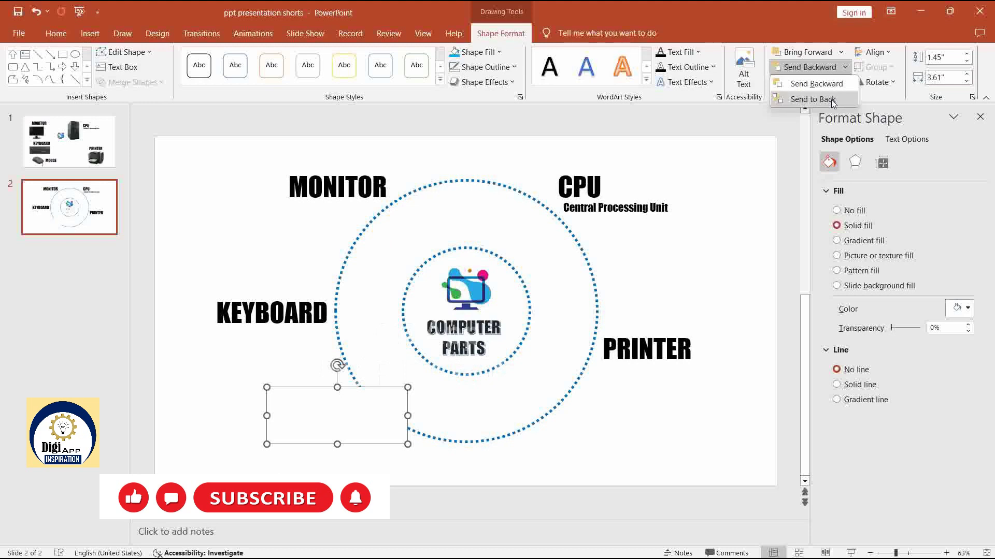
{"action": "left_click", "coordinate": [832, 101]}
{"action": "key", "text": "Down"}
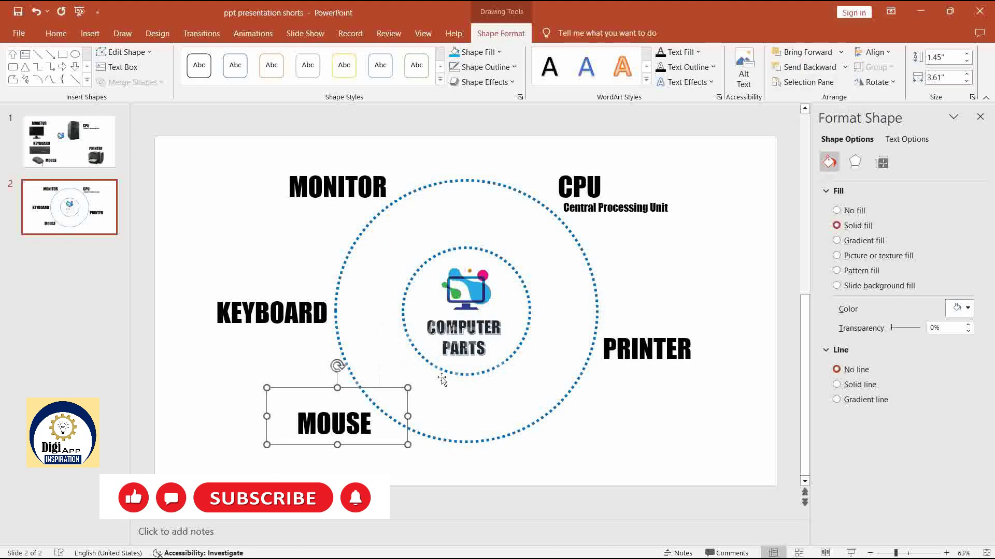
{"action": "key", "text": "Down"}
{"action": "key", "text": "Down"}
{"action": "key", "text": "Down"}
{"action": "key", "text": "Down"}
{"action": "key", "text": "Up"}
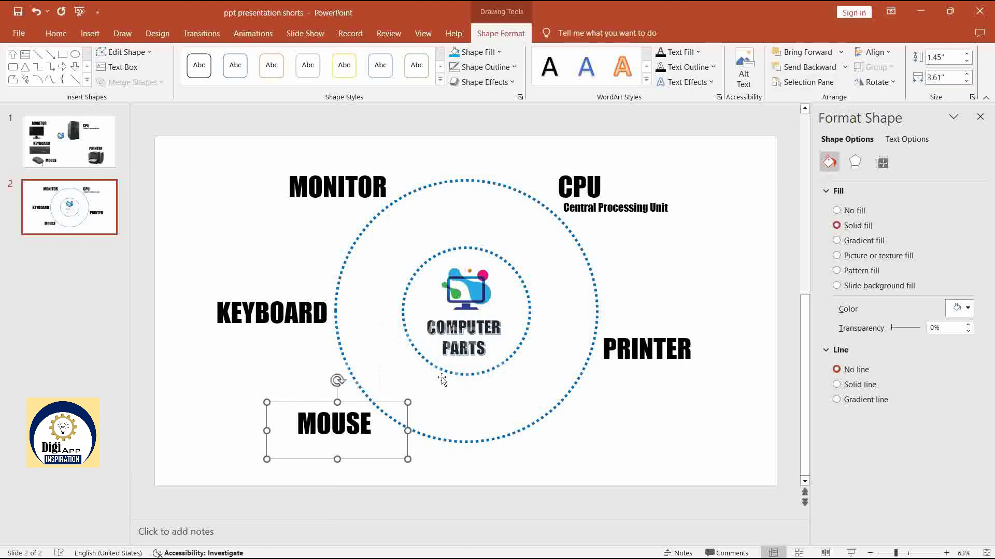
{"action": "key", "text": "Up"}
{"action": "key", "text": "Left"}
{"action": "key", "text": "Left"}
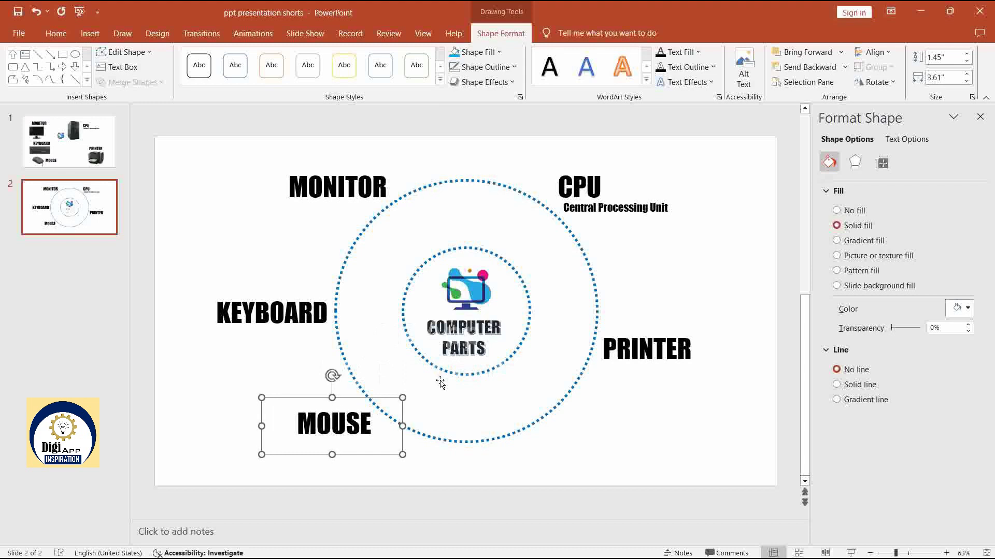
{"action": "key", "text": "Up"}
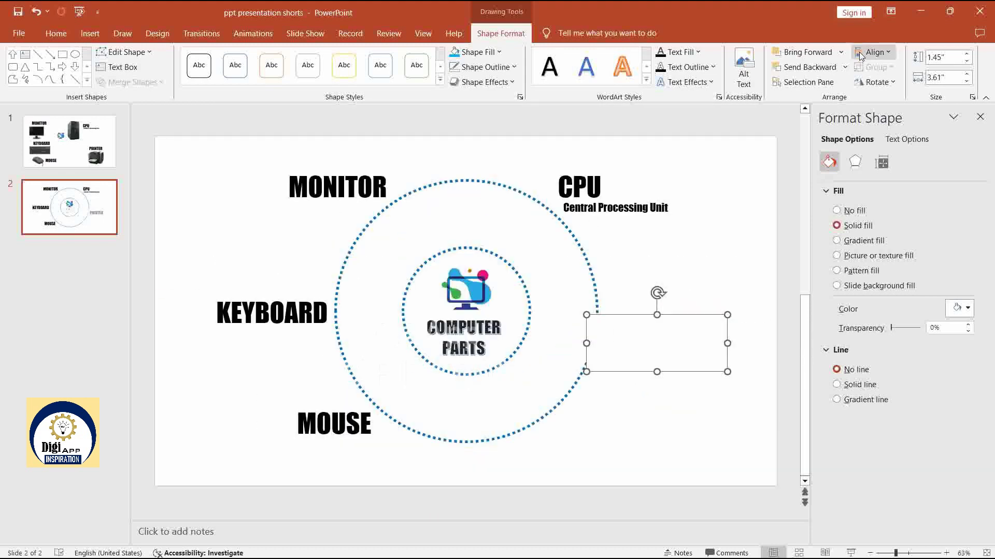
Send the white box behind the PRINTER label and nudge it down and left.
{"action": "left_click", "coordinate": [845, 66]}
{"action": "left_click", "coordinate": [834, 99]}
{"action": "key", "text": "Down"}
{"action": "key", "text": "Down"}
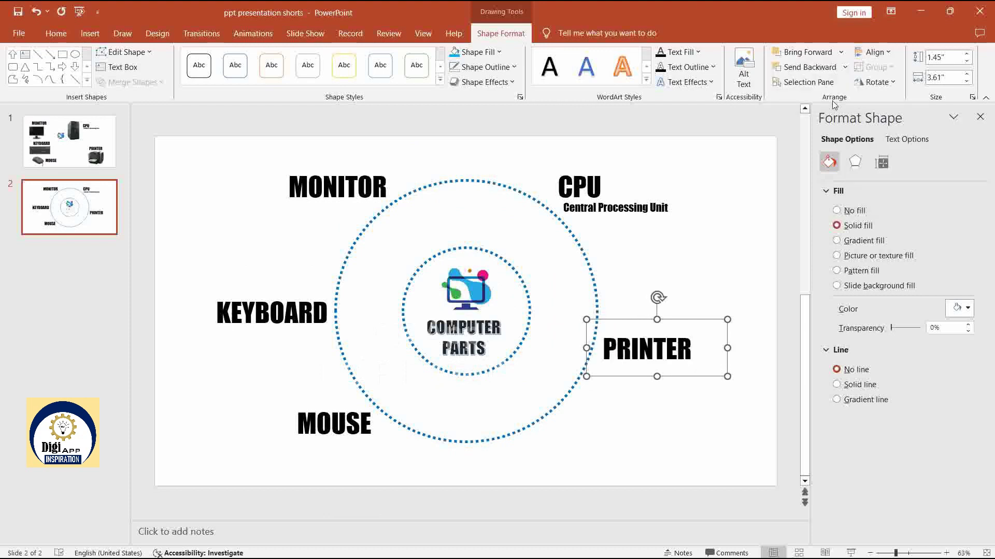
{"action": "key", "text": "Down"}
{"action": "key", "text": "Left"}
{"action": "key", "text": "Left"}
{"action": "key", "text": "Left"}
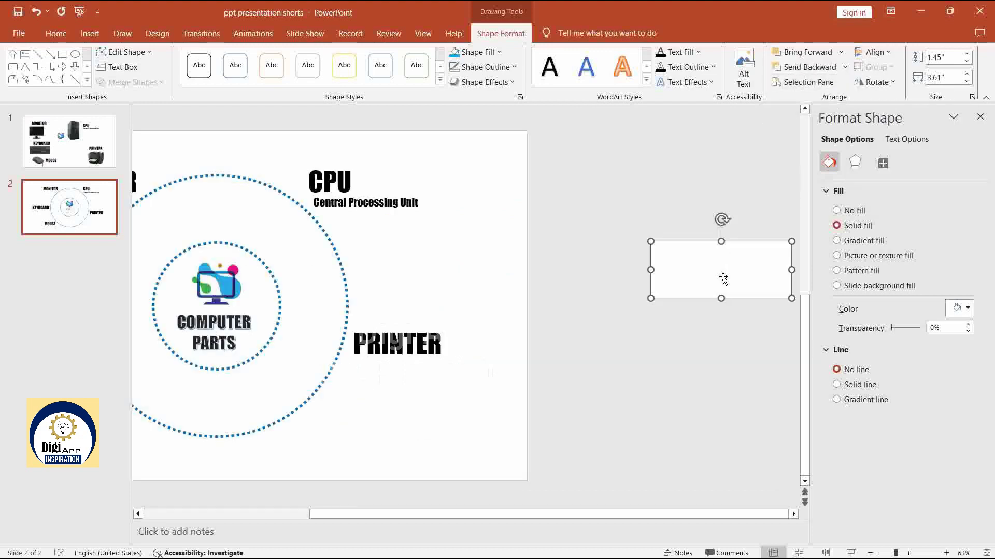
Move a white box behind the CPU label and nudge it into place.
{"action": "left_click_drag", "start_coordinate": [651, 350], "coordinate": [610, 199]}
{"action": "left_click", "coordinate": [845, 67]}
{"action": "left_click", "coordinate": [827, 104]}
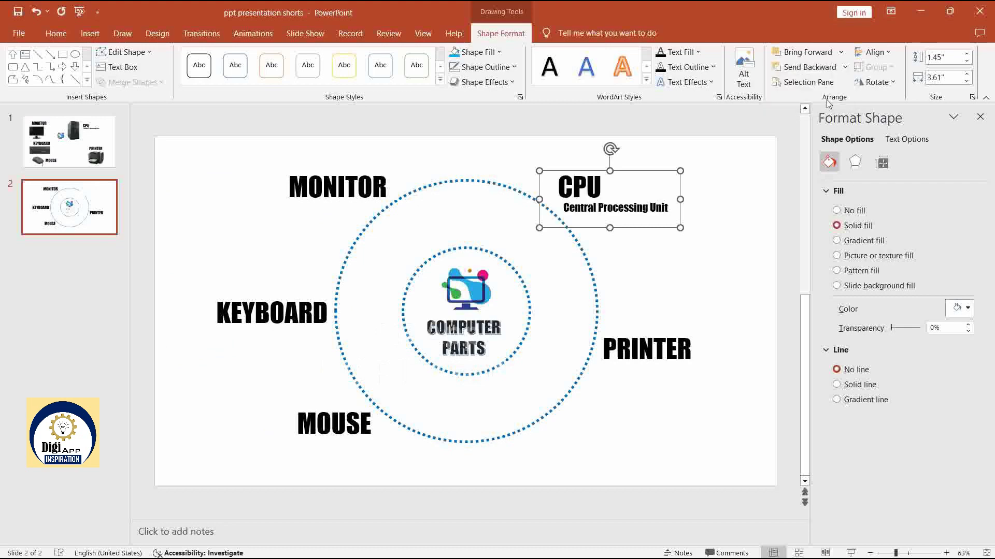
{"action": "key", "text": "Up"}
{"action": "key", "text": "Up"}
{"action": "key", "text": "Left"}
{"action": "key", "text": "Right"}
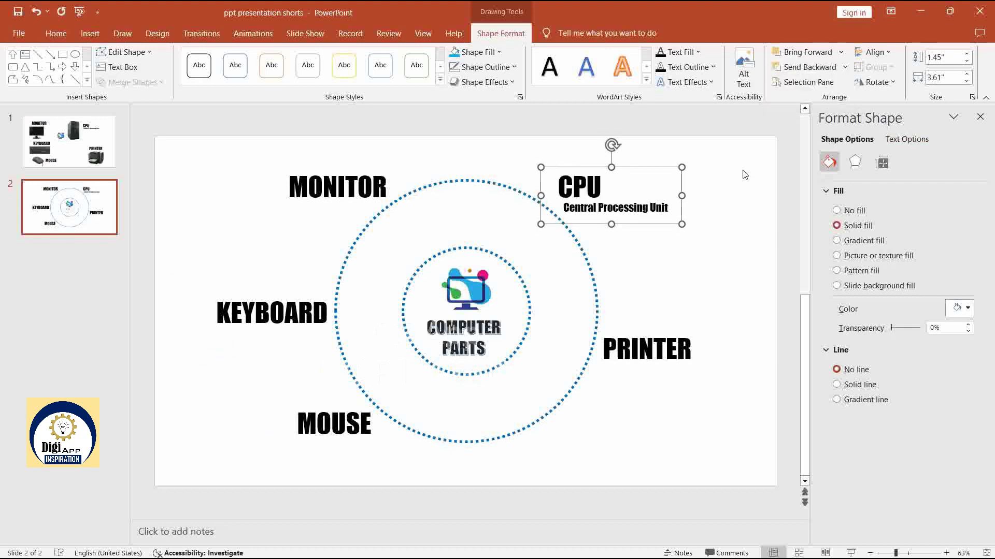
{"action": "left_click", "coordinate": [744, 174]}
{"action": "left_click", "coordinate": [966, 275]}
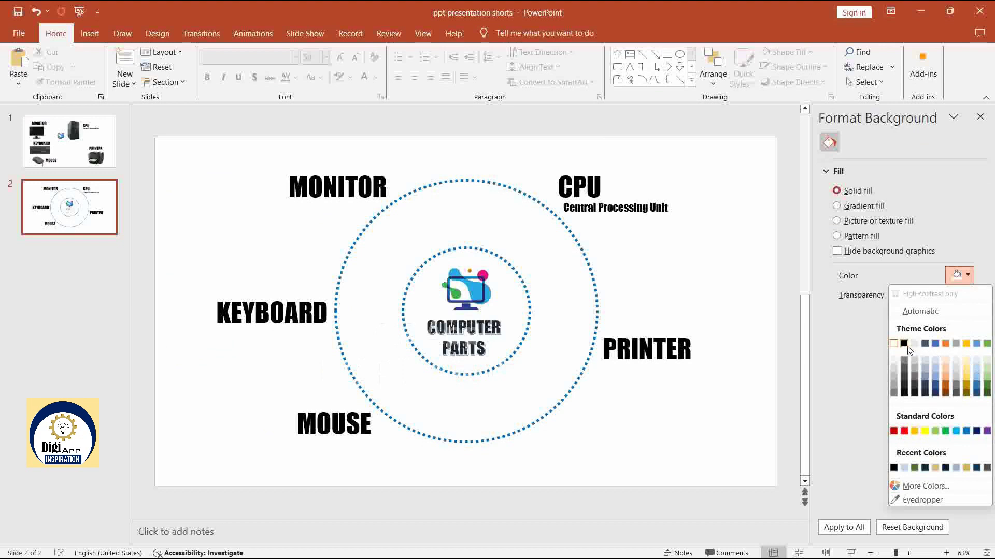
Fill the slide 2 background with light blue.
{"action": "left_click", "coordinate": [975, 367]}
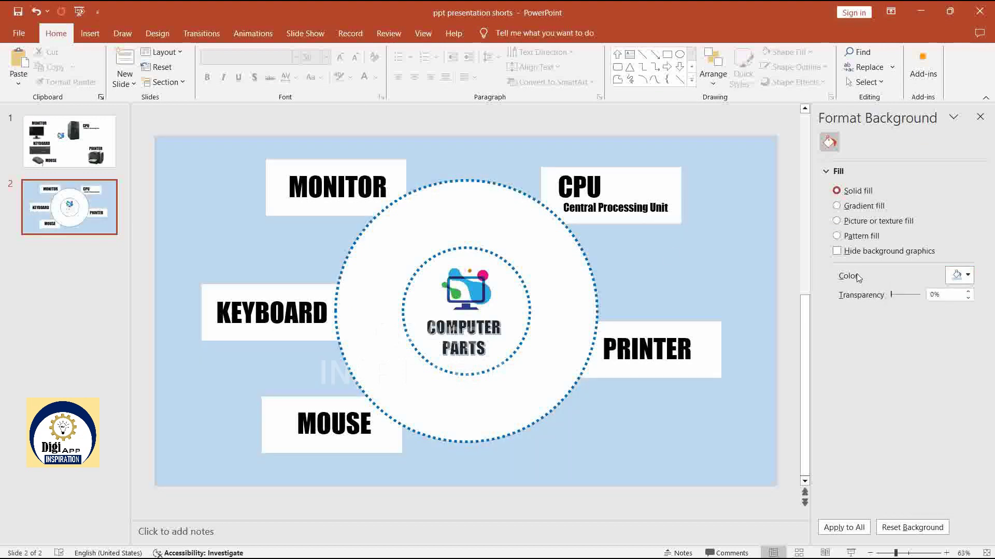
{"action": "left_click", "coordinate": [397, 167]}
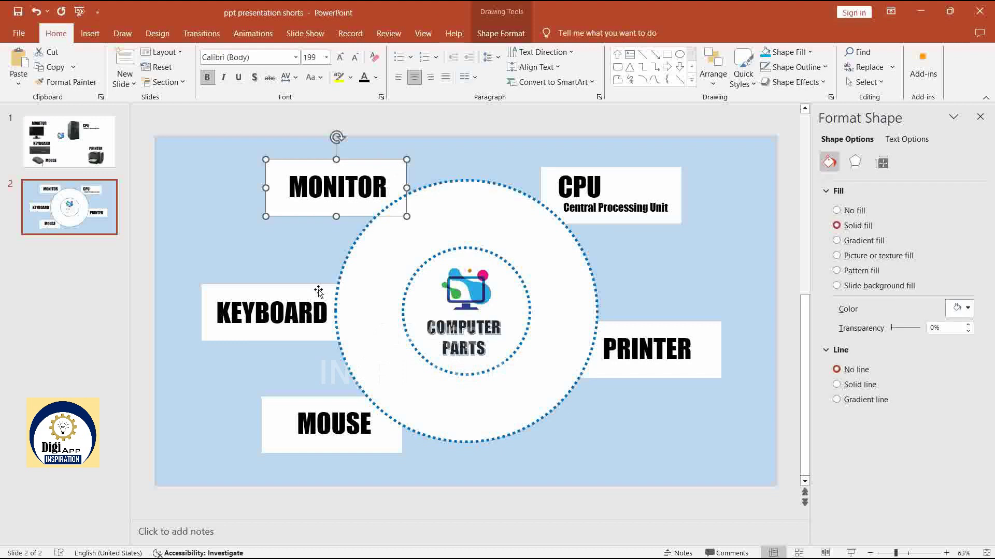
Select all six part label texts and start the font-colour eyedropper to sample the background.
{"action": "left_click", "coordinate": [365, 187]}
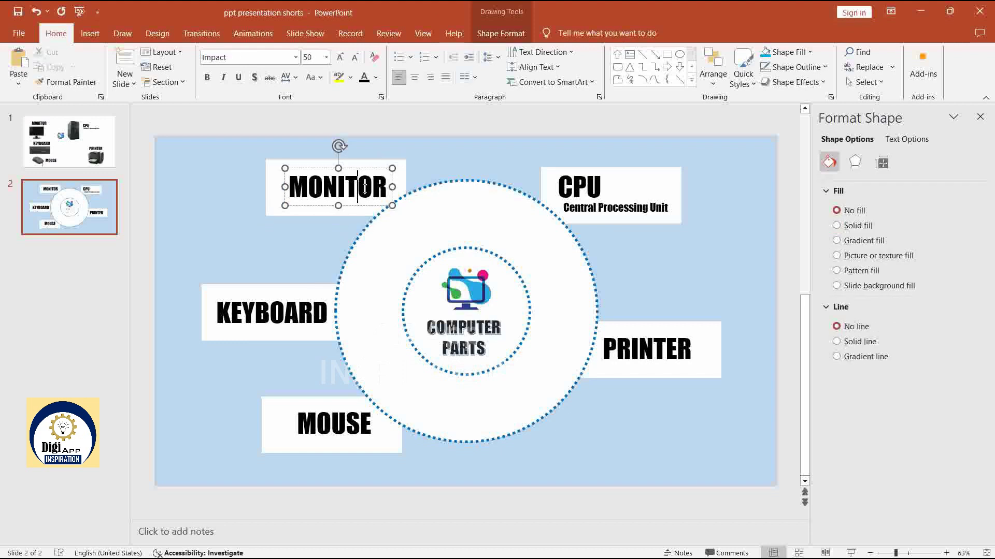
{"action": "left_click", "coordinate": [272, 313], "text": "shift"}
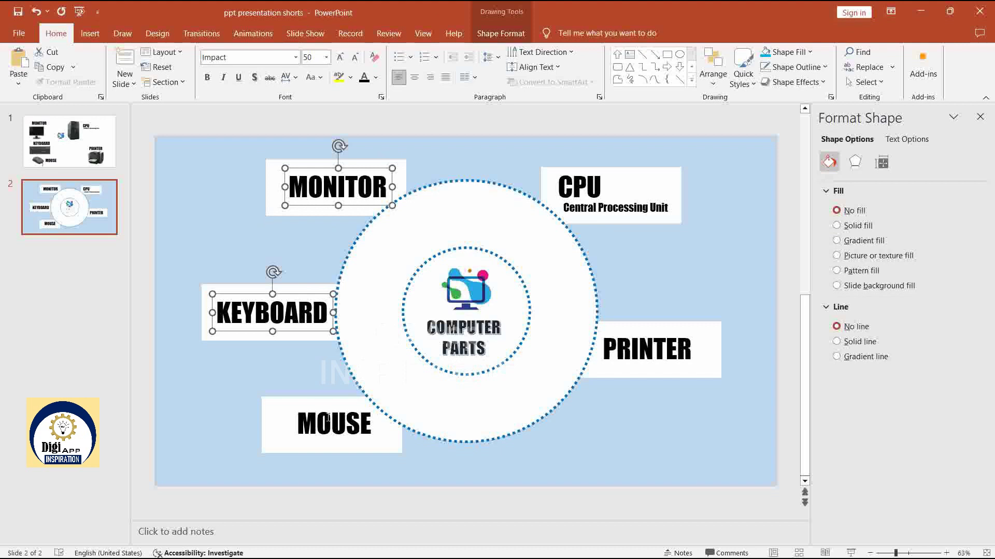
{"action": "left_click", "coordinate": [328, 421], "text": "shift"}
{"action": "left_click", "coordinate": [569, 185], "text": "shift"}
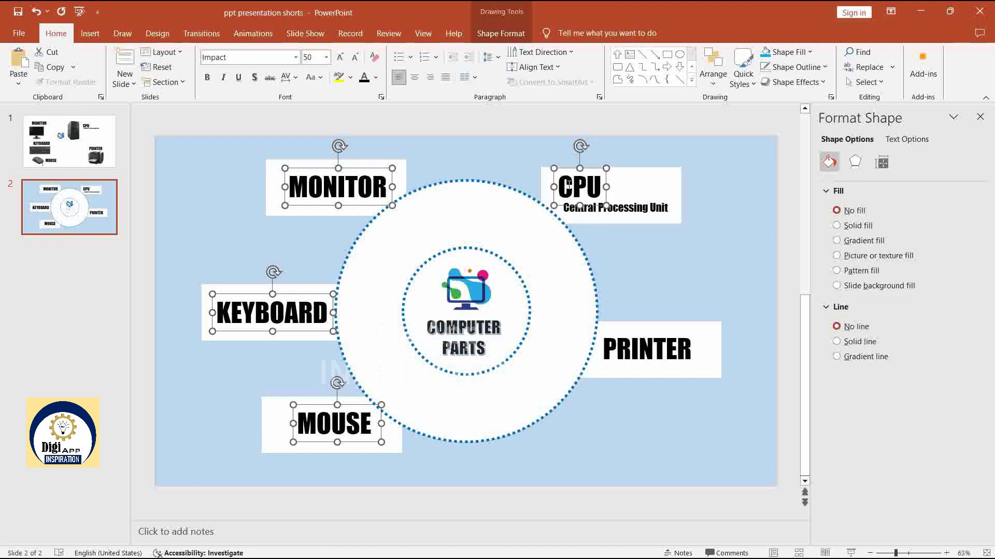
{"action": "left_click", "coordinate": [640, 207], "text": "shift"}
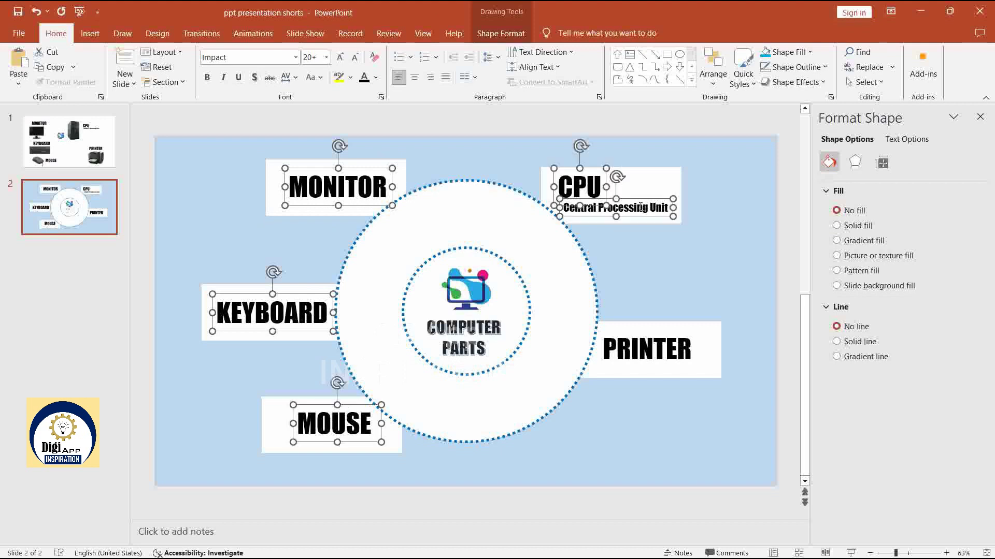
{"action": "left_click", "coordinate": [651, 353], "text": "shift"}
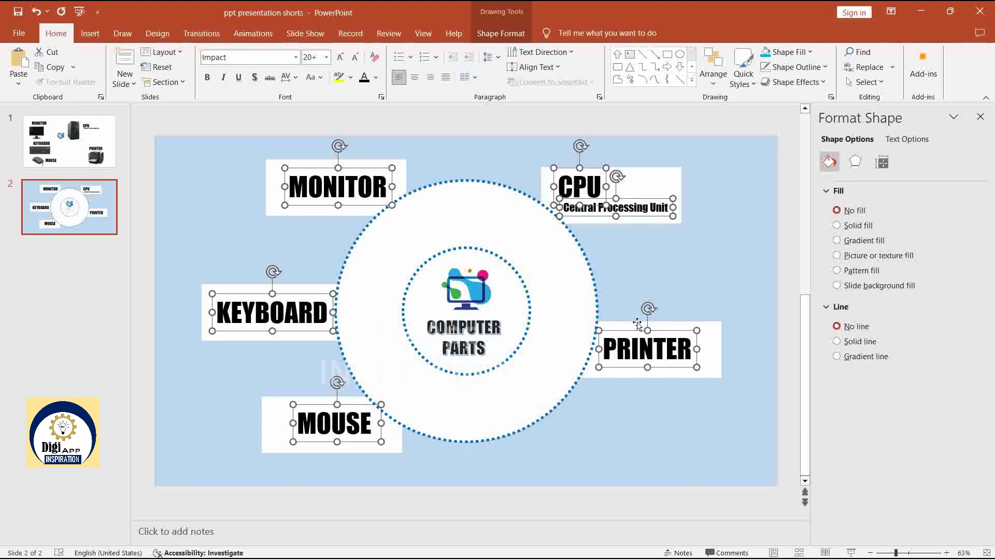
{"action": "left_click", "coordinate": [375, 77]}
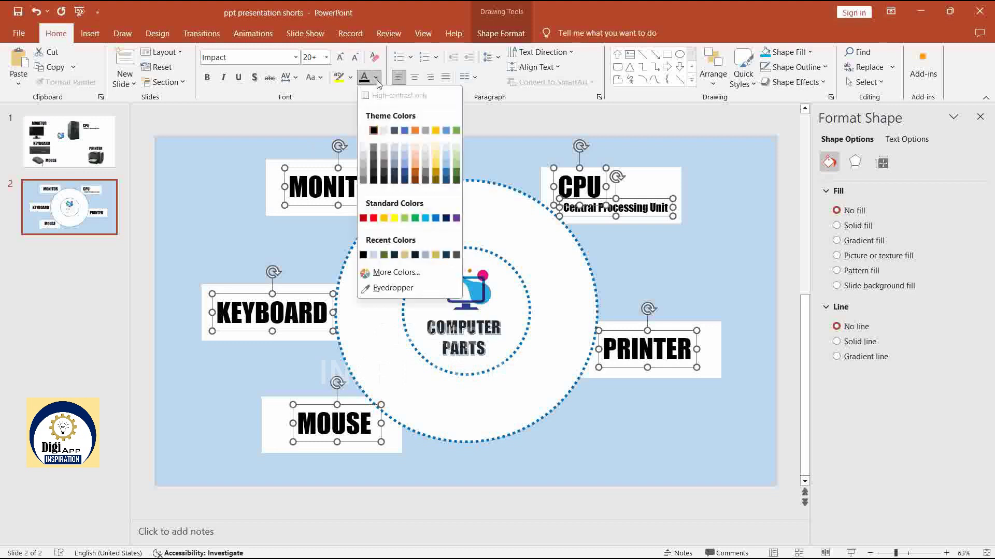
{"action": "left_click", "coordinate": [386, 289]}
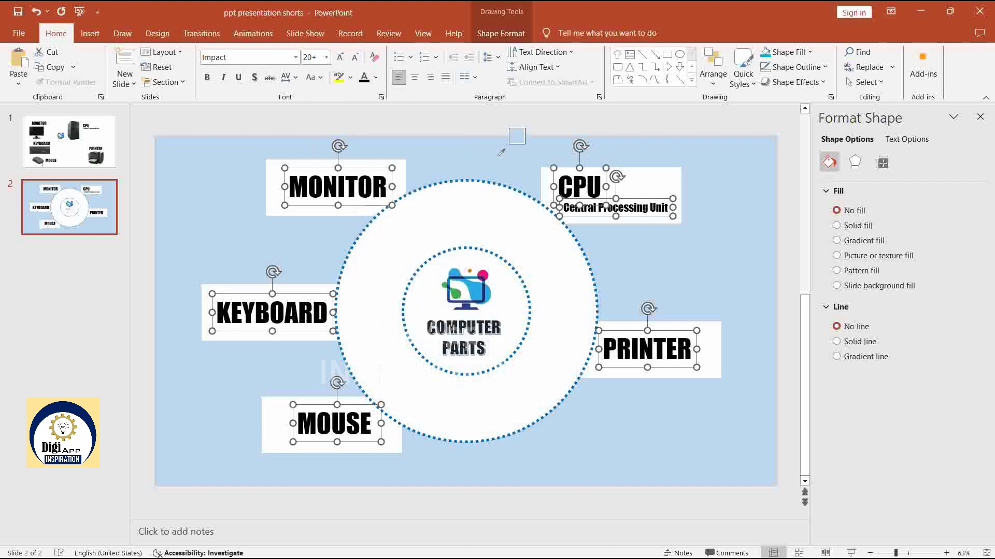
Fill the MONITOR, KEYBOARD, MOUSE, PRINTER and CPU label boxes with black.
{"action": "left_click", "coordinate": [403, 158]}
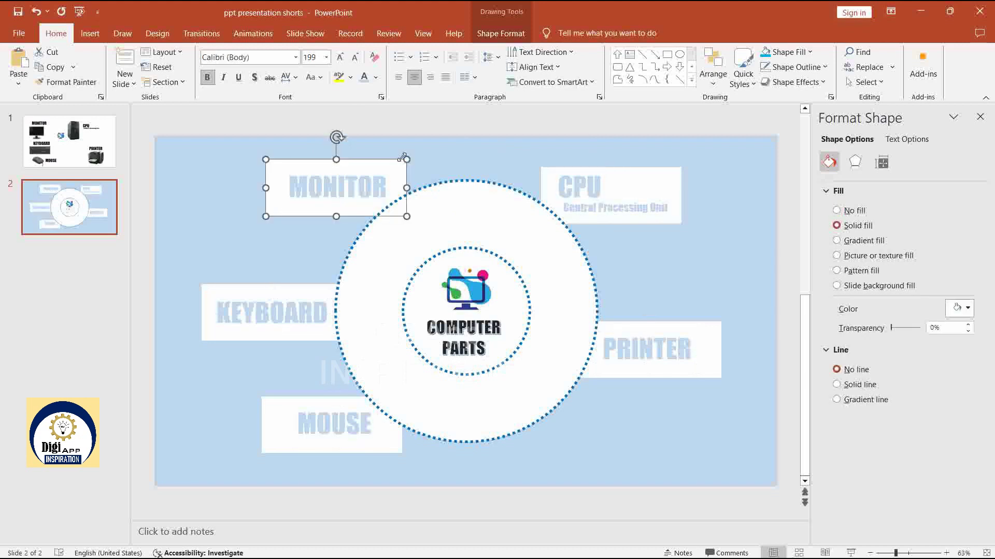
{"action": "left_click", "coordinate": [204, 291], "text": "shift"}
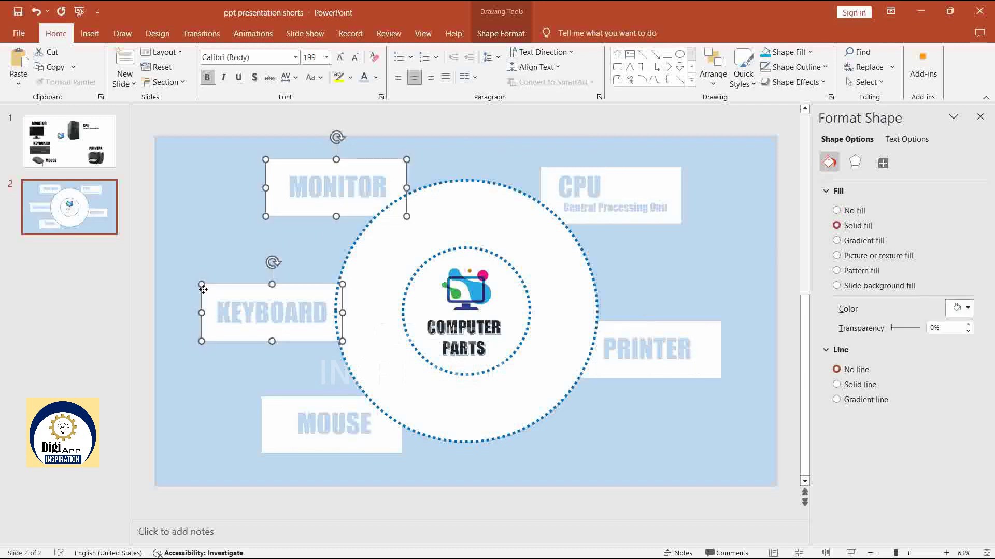
{"action": "left_click", "coordinate": [271, 415], "text": "shift"}
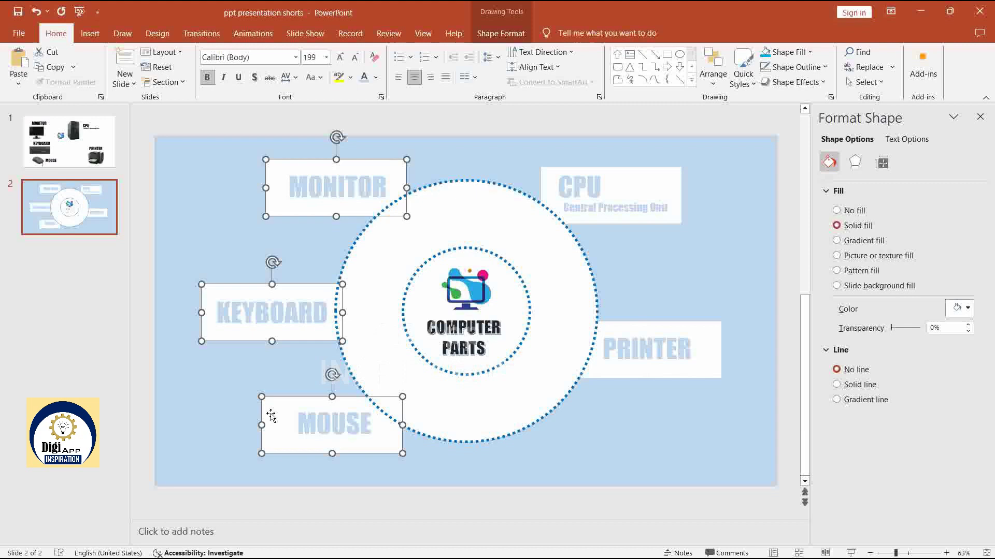
{"action": "left_click", "coordinate": [714, 326], "text": "shift"}
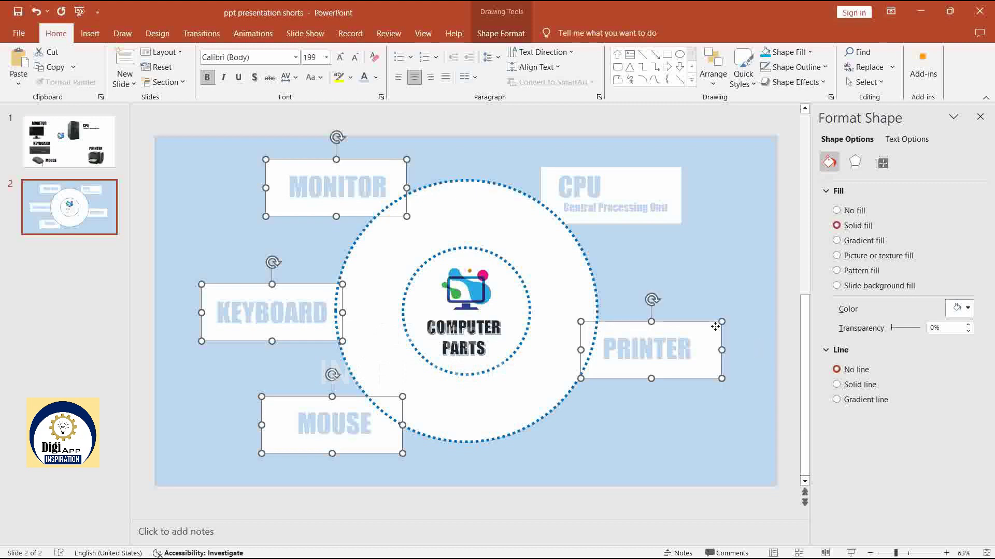
{"action": "left_click", "coordinate": [678, 174], "text": "shift"}
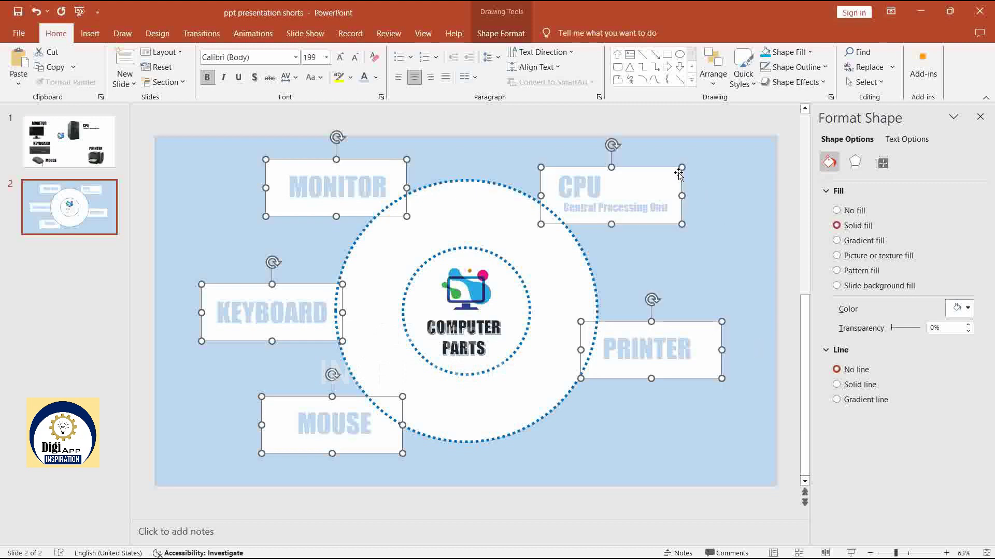
{"action": "left_click", "coordinate": [967, 305]}
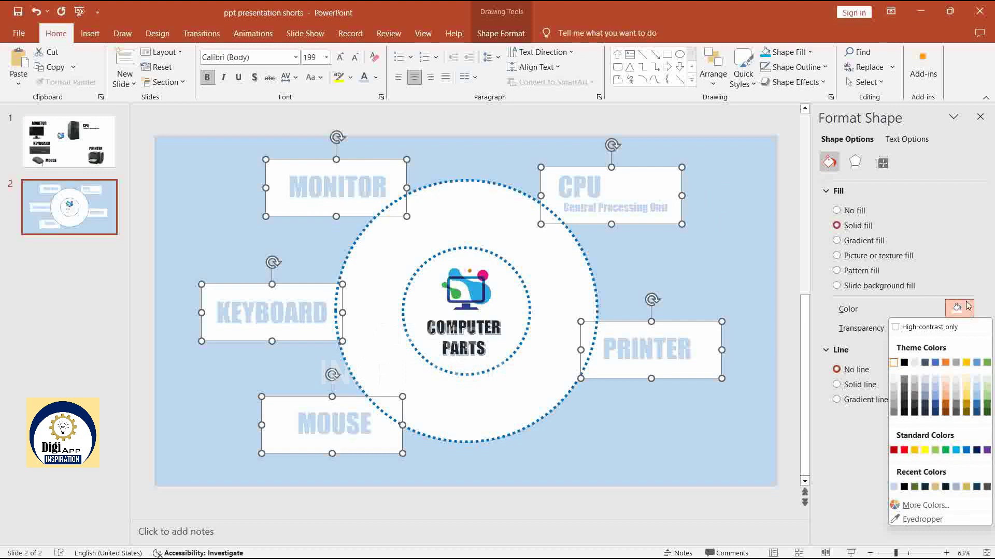
{"action": "left_click", "coordinate": [904, 363]}
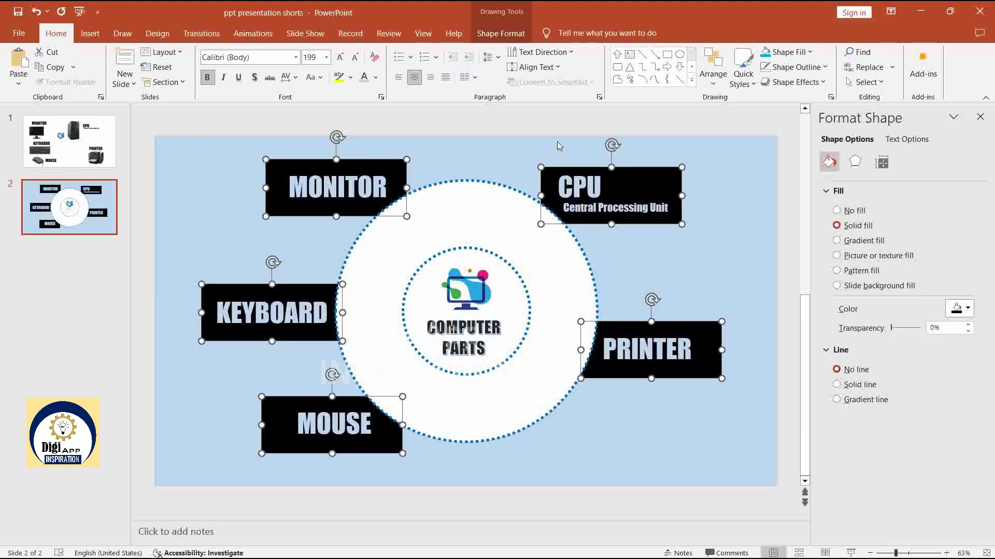
{"action": "left_click", "coordinate": [487, 129]}
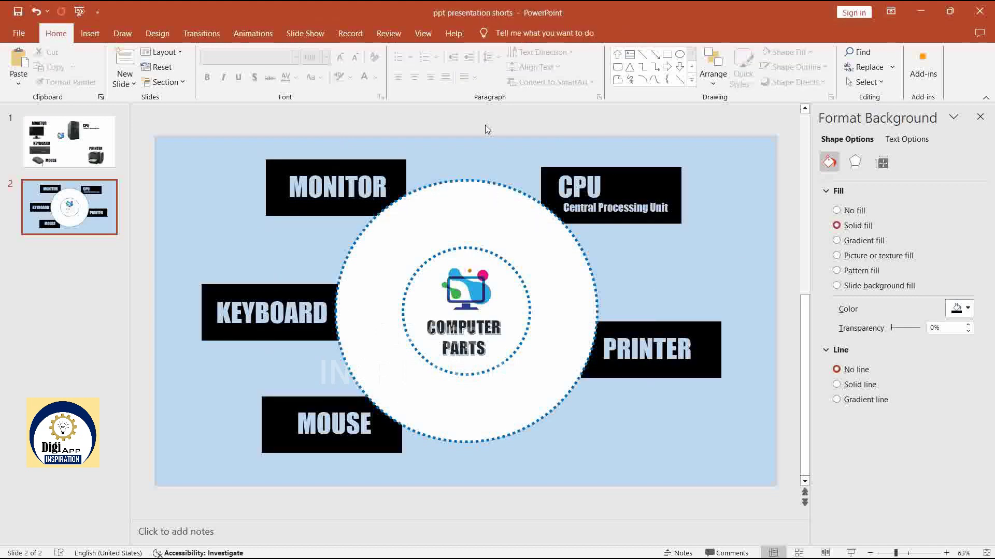
Delete the large white dotted circle from slide 2.
{"action": "left_click", "coordinate": [469, 187]}
{"action": "key", "text": "Delete"}
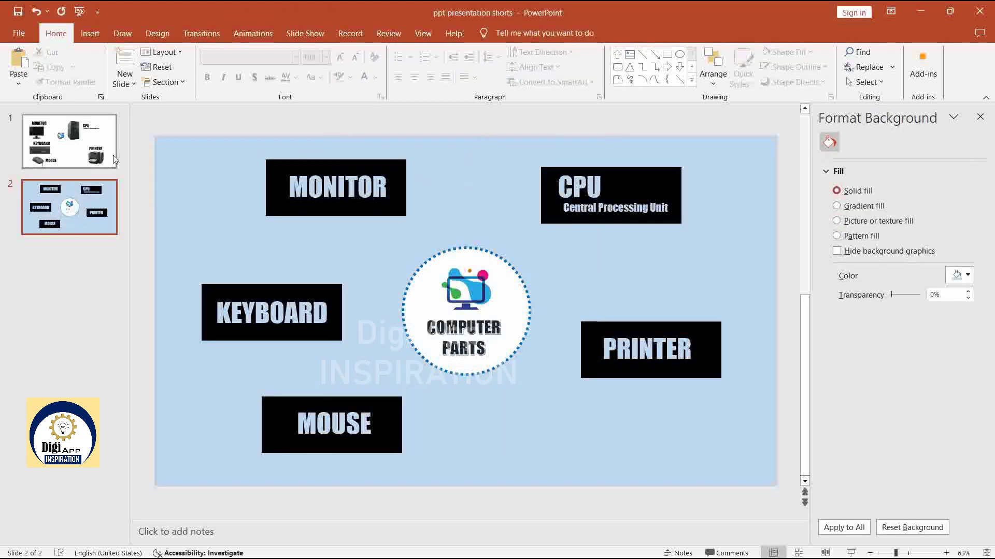
{"action": "left_click", "coordinate": [114, 157]}
Select the monitor, keyboard, mouse, CPU and printer pictures on slide 1, then return to slide 2.
{"action": "left_click", "coordinate": [270, 218]}
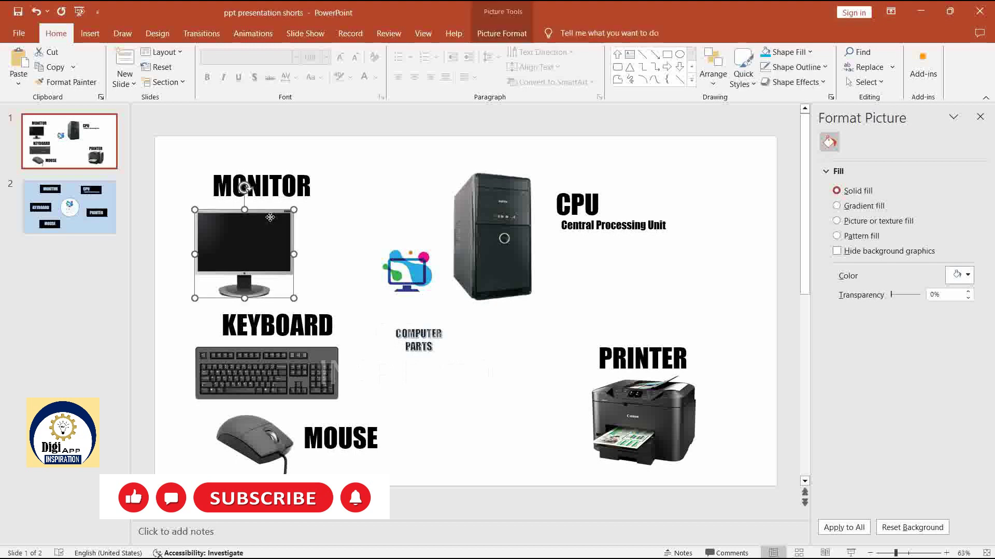
{"action": "left_click", "coordinate": [304, 367], "text": "ctrl"}
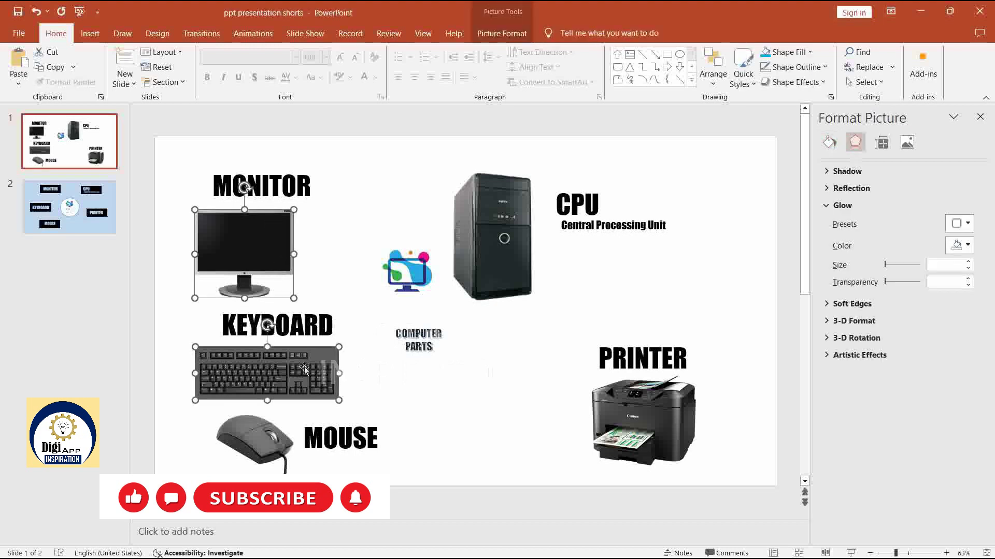
{"action": "left_click", "coordinate": [267, 434], "text": "ctrl"}
{"action": "left_click", "coordinate": [483, 242], "text": "ctrl"}
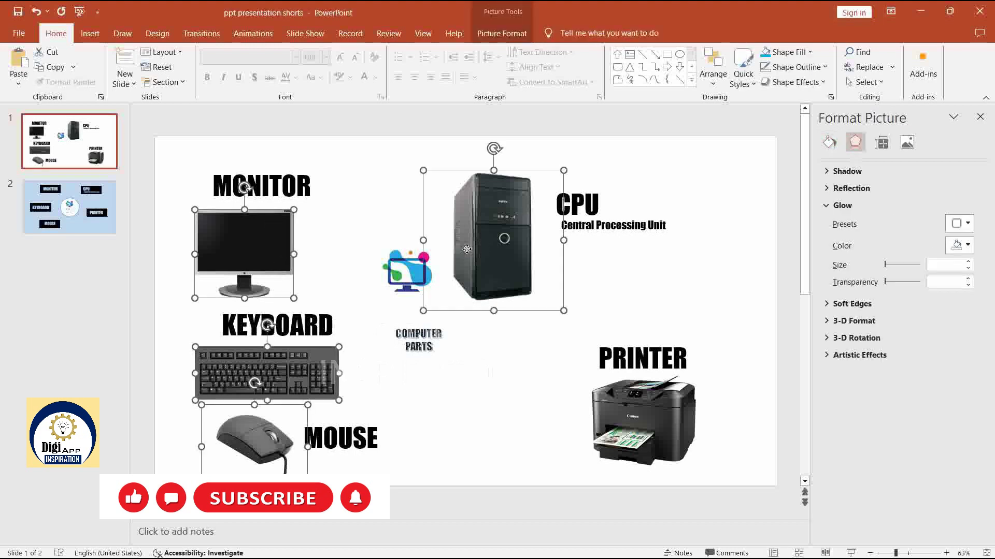
{"action": "left_click", "coordinate": [655, 407], "text": "ctrl"}
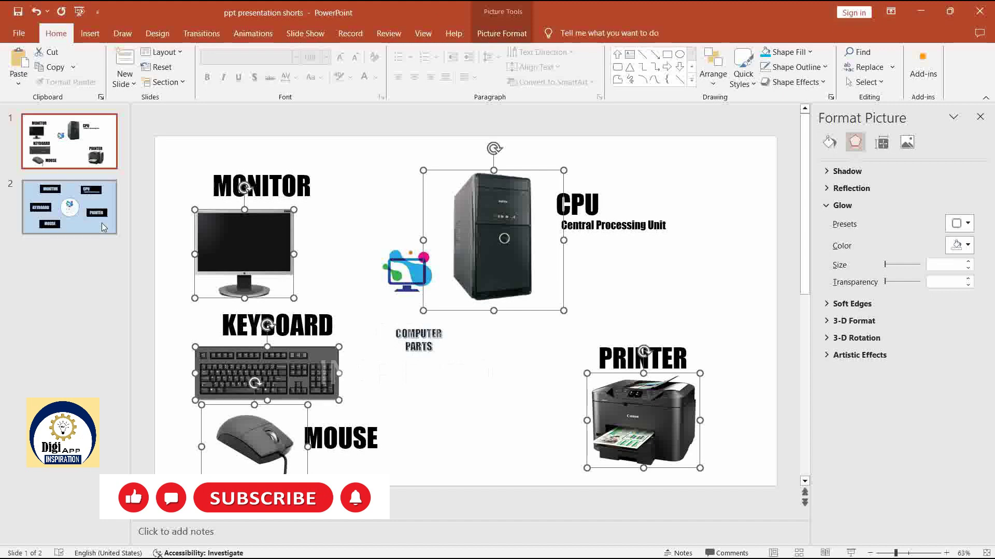
{"action": "left_click", "coordinate": [69, 208]}
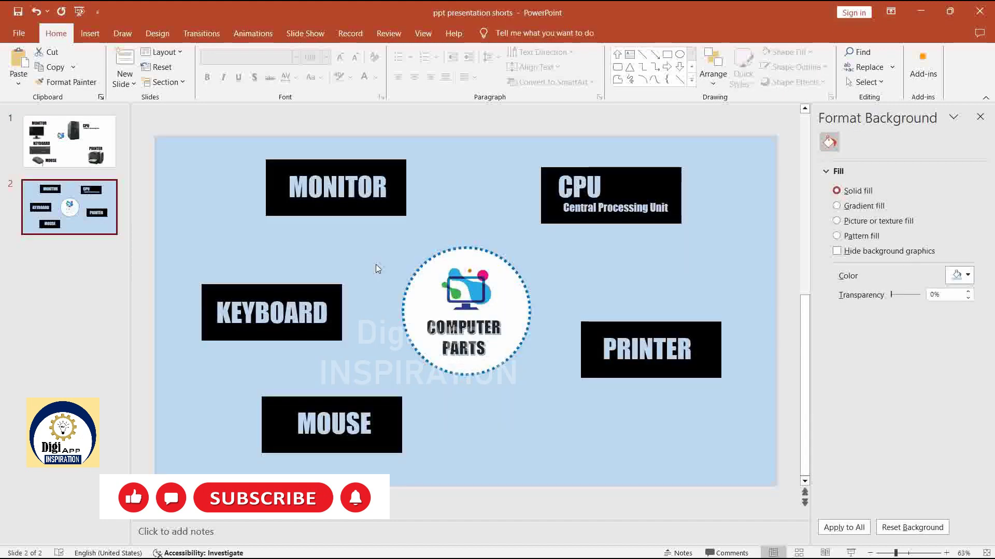
Paste the five part pictures onto slide 2 and place the monitor and shrunken keyboard beside their labels.
{"action": "key", "text": "ctrl+v"}
{"action": "left_click", "coordinate": [216, 178]}
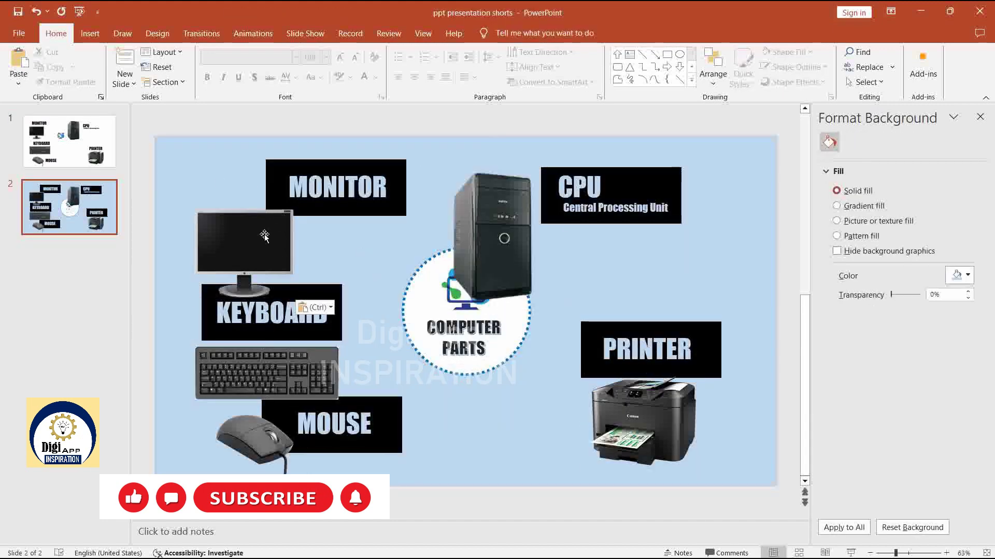
{"action": "left_click", "coordinate": [254, 228]}
{"action": "mouse_move", "coordinate": [254, 228]}
{"action": "left_mouse_down"}
{"action": "mouse_move", "coordinate": [231, 197]}
{"action": "mouse_move", "coordinate": [251, 194]}
{"action": "left_mouse_up"}
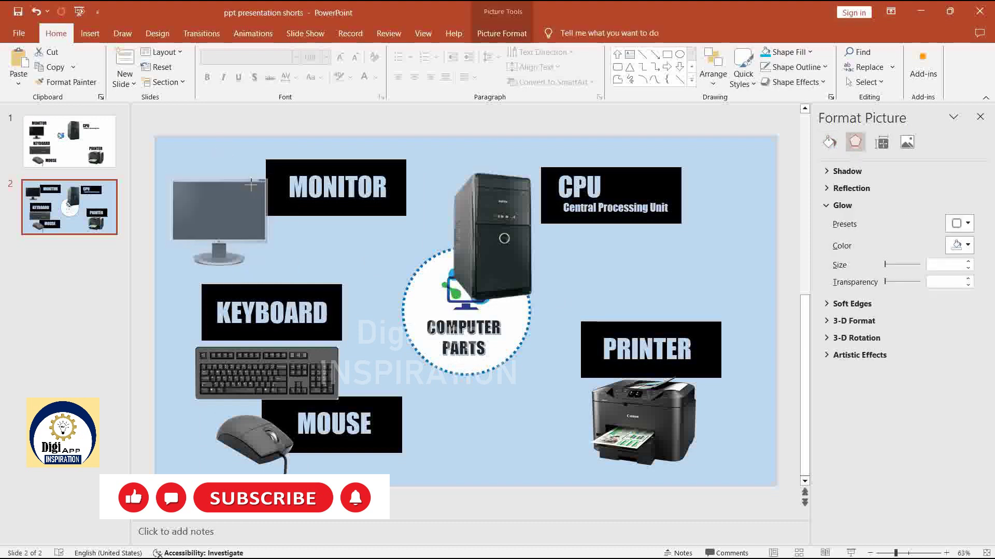
{"action": "left_click", "coordinate": [272, 371]}
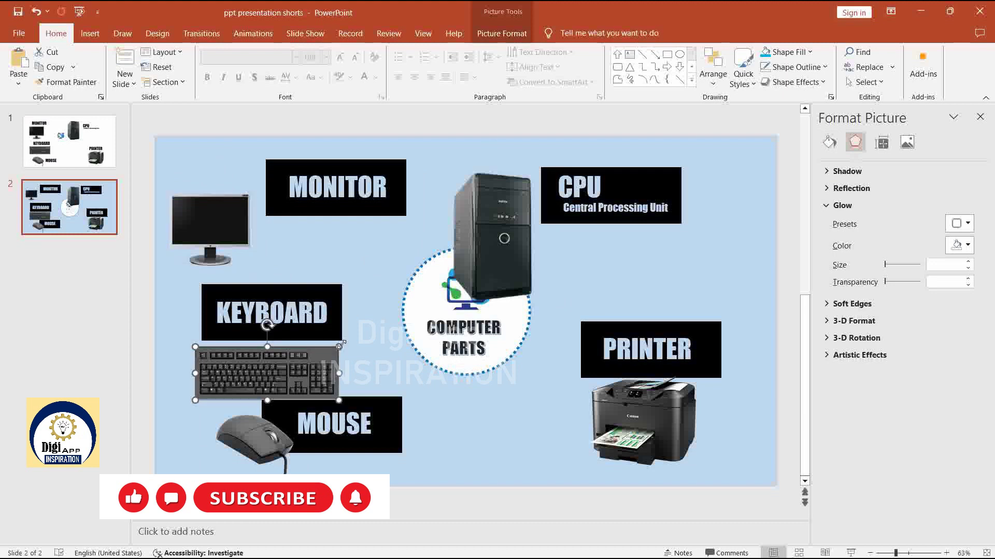
{"action": "left_click_drag", "start_coordinate": [339, 344], "coordinate": [256, 363]}
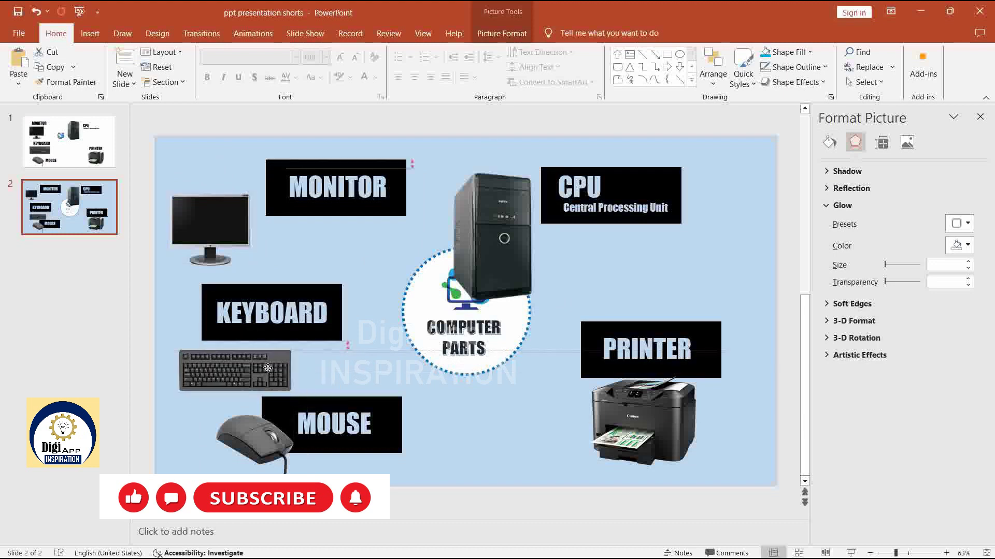
{"action": "mouse_move", "coordinate": [266, 441]}
{"action": "left_mouse_down"}
{"action": "mouse_move", "coordinate": [243, 442]}
{"action": "mouse_move", "coordinate": [452, 448]}
{"action": "left_mouse_up"}
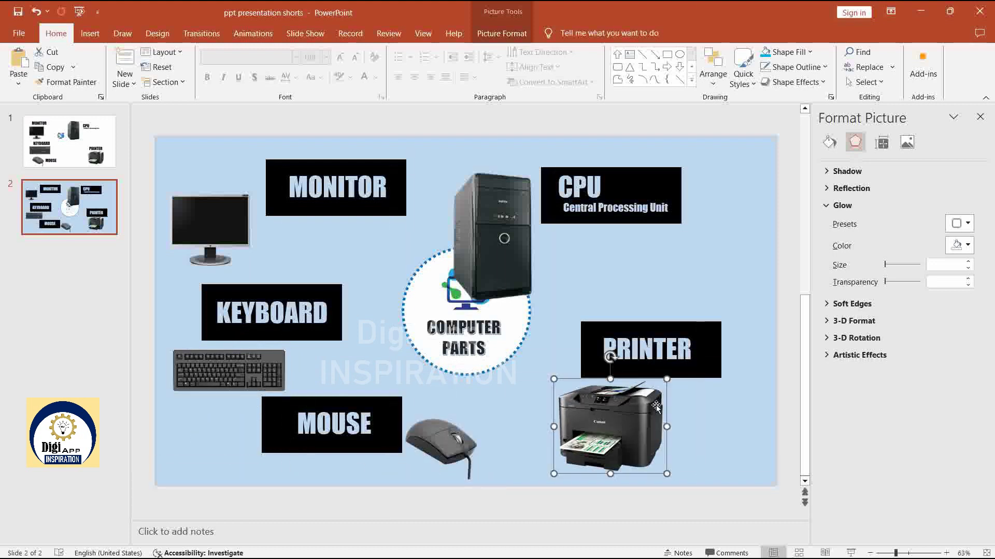
Position the printer and CPU tower pictures beneath their PRINTER and CPU labels.
{"action": "left_click_drag", "start_coordinate": [634, 430], "coordinate": [596, 438]}
{"action": "mouse_move", "coordinate": [516, 230]}
{"action": "left_mouse_down"}
{"action": "mouse_move", "coordinate": [628, 258]}
{"action": "mouse_move", "coordinate": [704, 251]}
{"action": "mouse_move", "coordinate": [618, 258]}
{"action": "left_mouse_up"}
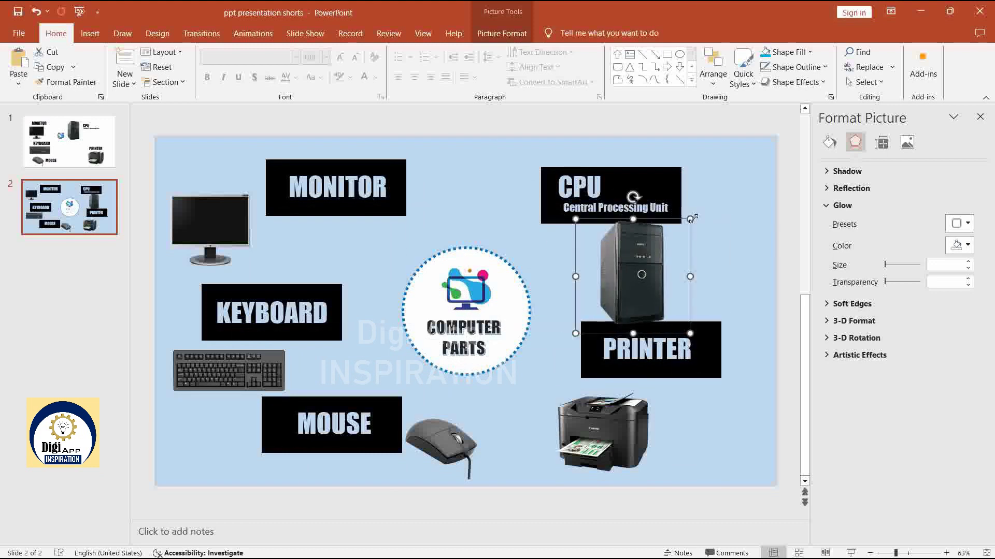
{"action": "left_click", "coordinate": [695, 467]}
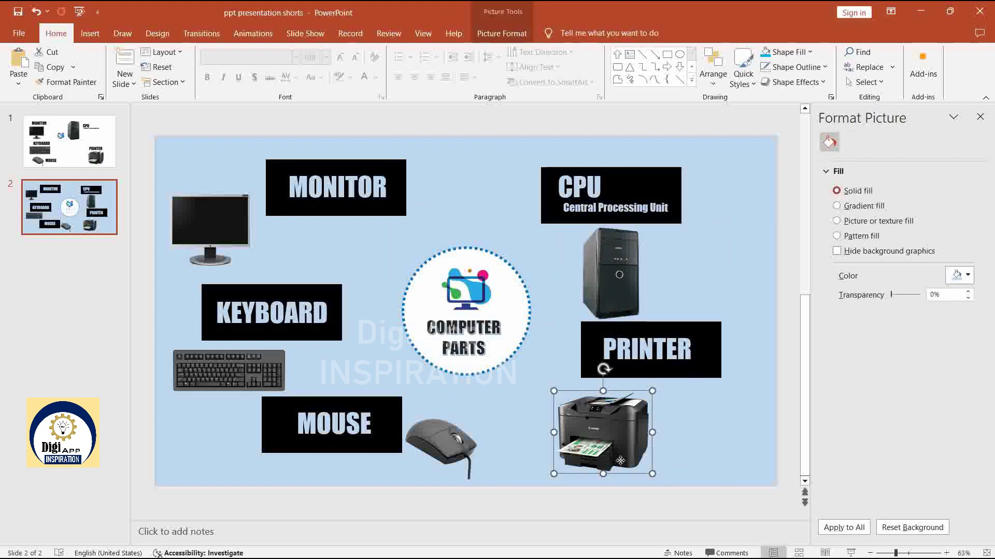
{"action": "left_click_drag", "start_coordinate": [612, 430], "coordinate": [618, 419]}
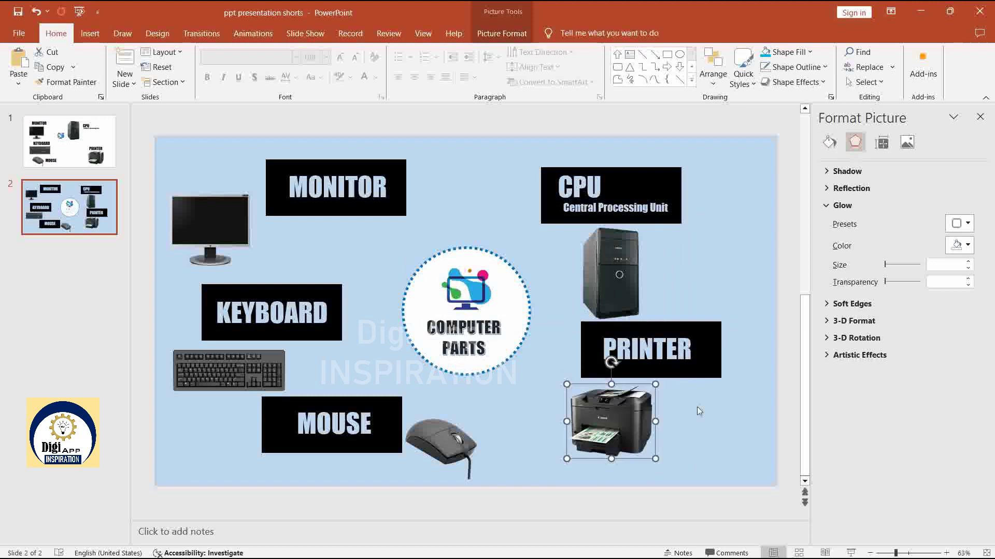
{"action": "left_click", "coordinate": [713, 426]}
Select all five part pictures together for animating.
{"action": "left_click", "coordinate": [209, 231]}
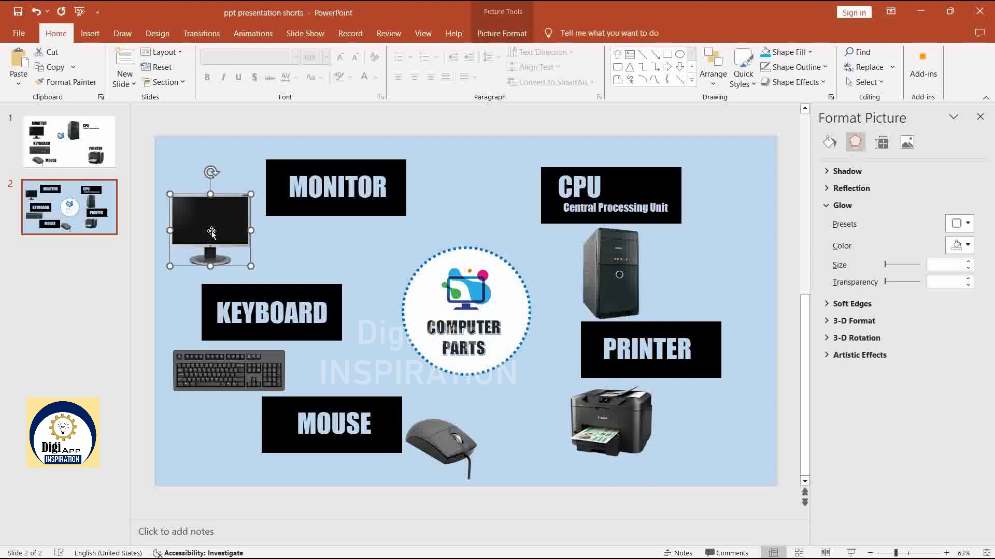
{"action": "left_click", "coordinate": [254, 358], "text": "shift"}
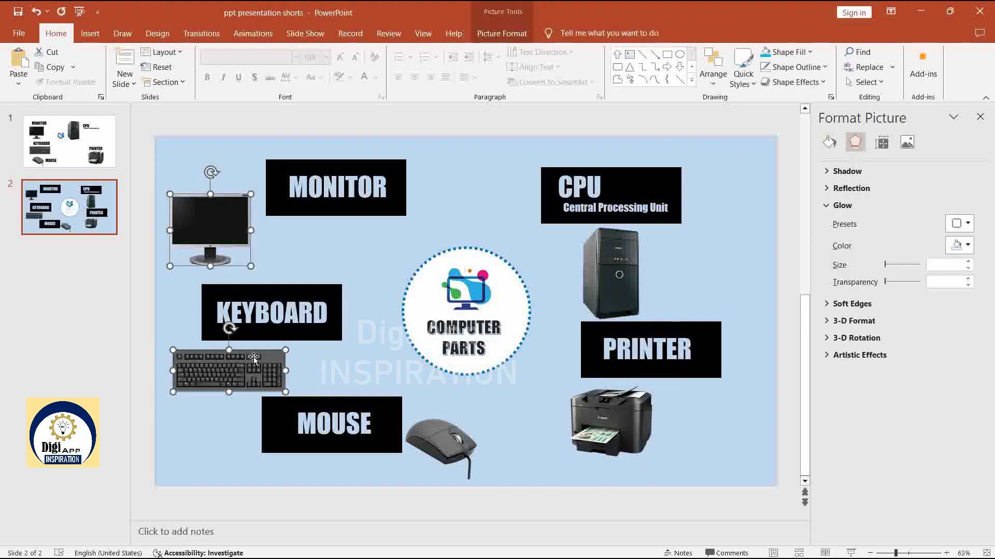
{"action": "left_click", "coordinate": [447, 446], "text": "shift"}
{"action": "left_click", "coordinate": [606, 416], "text": "shift"}
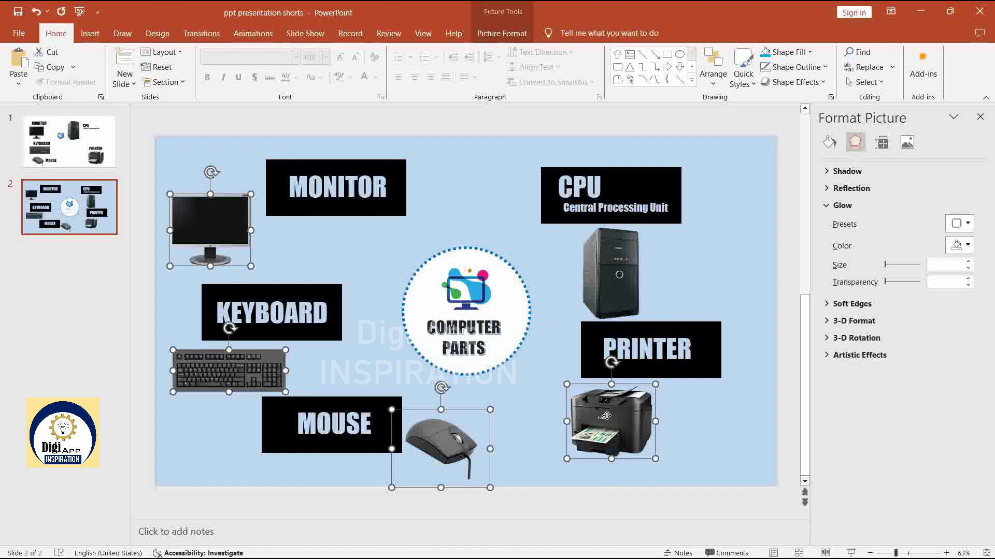
{"action": "left_click", "coordinate": [621, 275], "text": "shift"}
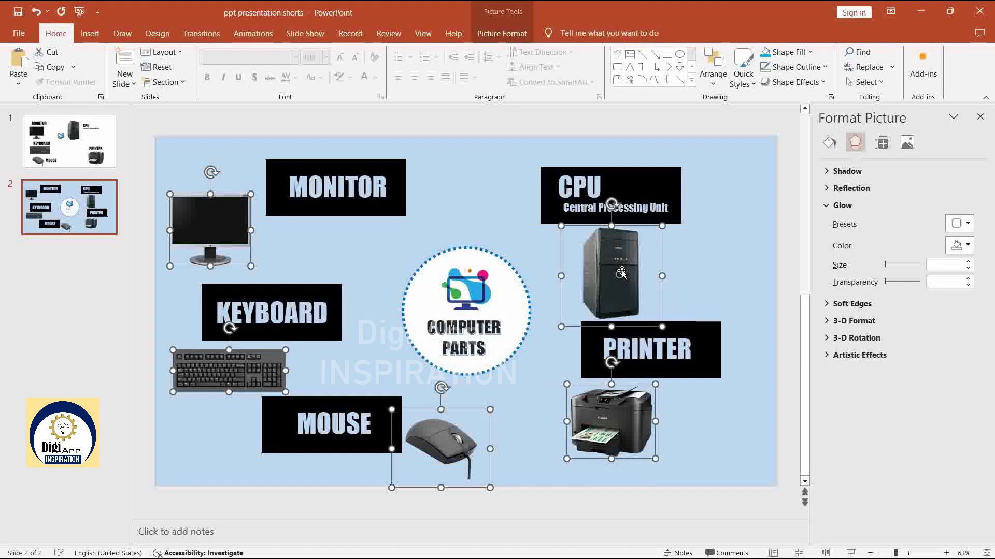
{"action": "left_click", "coordinate": [252, 33]}
Give the selected pictures a Float In entrance that starts On Click.
{"action": "left_click", "coordinate": [286, 65]}
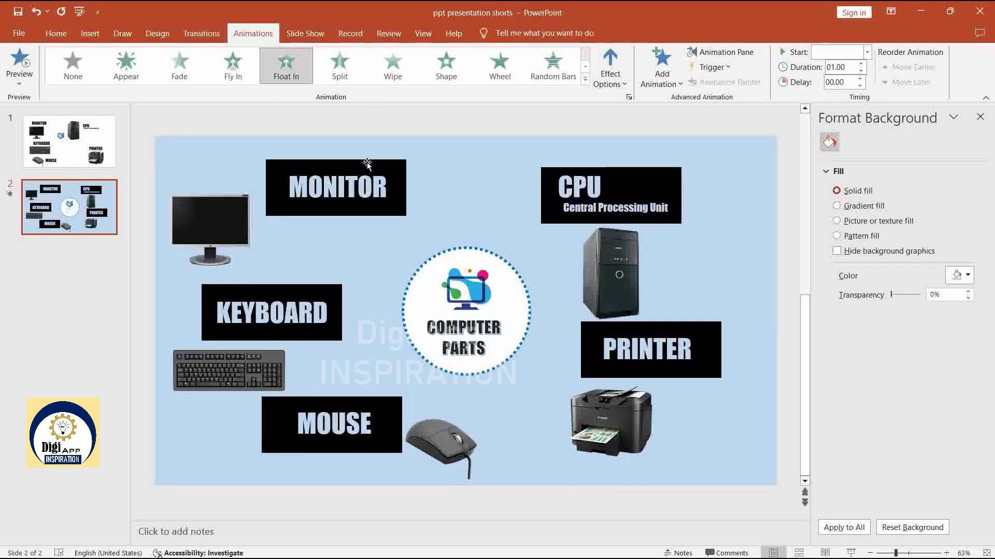
{"action": "left_click", "coordinate": [867, 52]}
{"action": "left_click", "coordinate": [837, 68]}
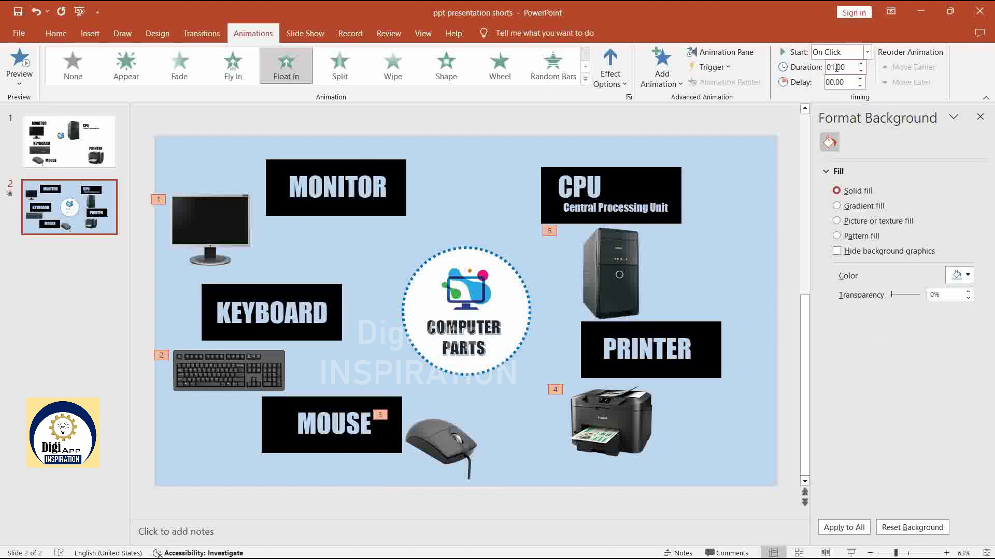
Reselect the monitor, keyboard, mouse, printer and CPU pictures together.
{"action": "left_click", "coordinate": [229, 234]}
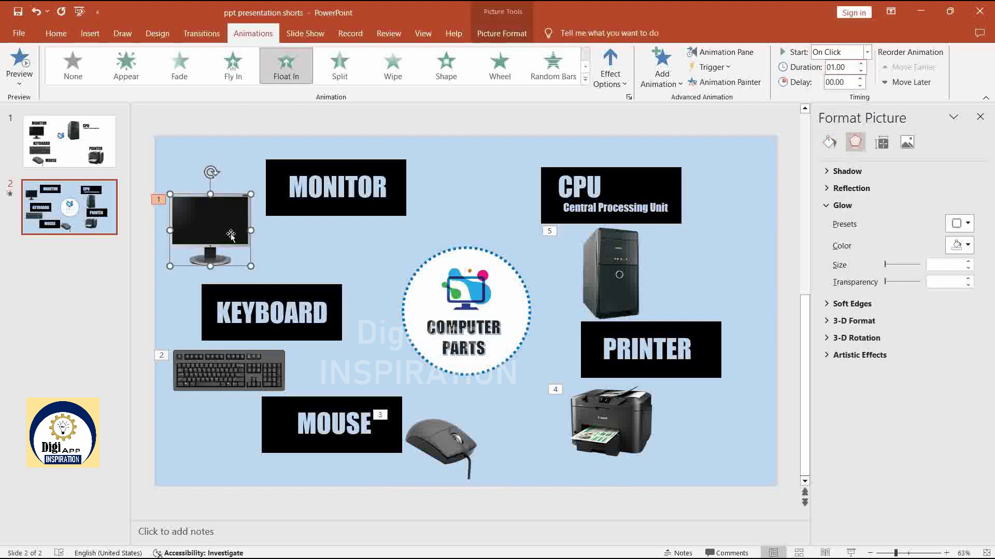
{"action": "left_click", "coordinate": [237, 368], "text": "shift"}
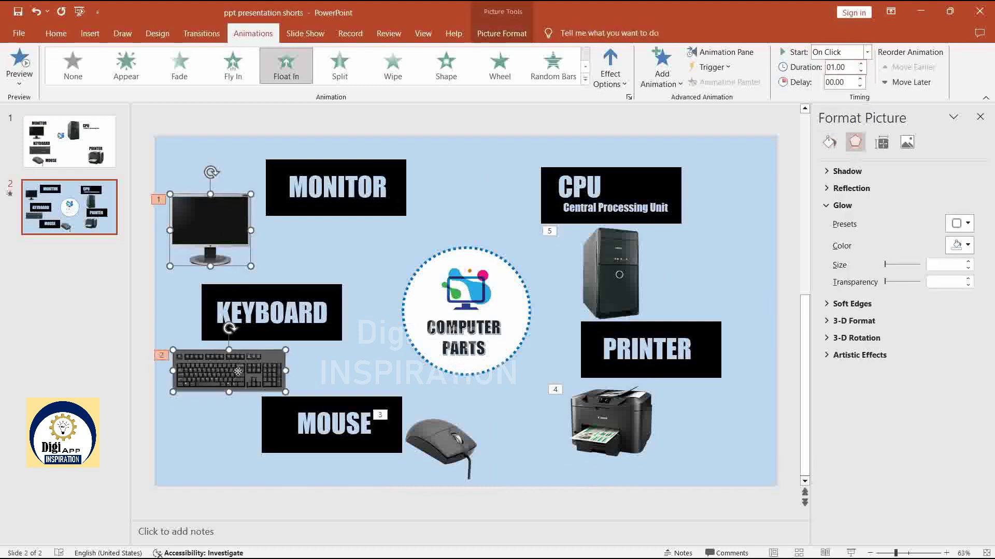
{"action": "left_click", "coordinate": [448, 441], "text": "shift"}
{"action": "left_click", "coordinate": [613, 424], "text": "shift"}
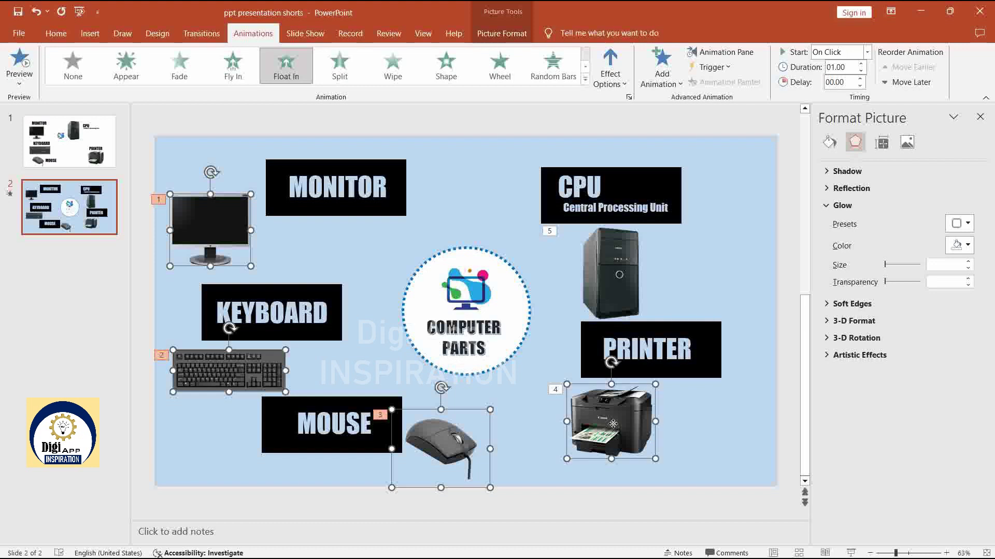
{"action": "left_click", "coordinate": [627, 288], "text": "shift"}
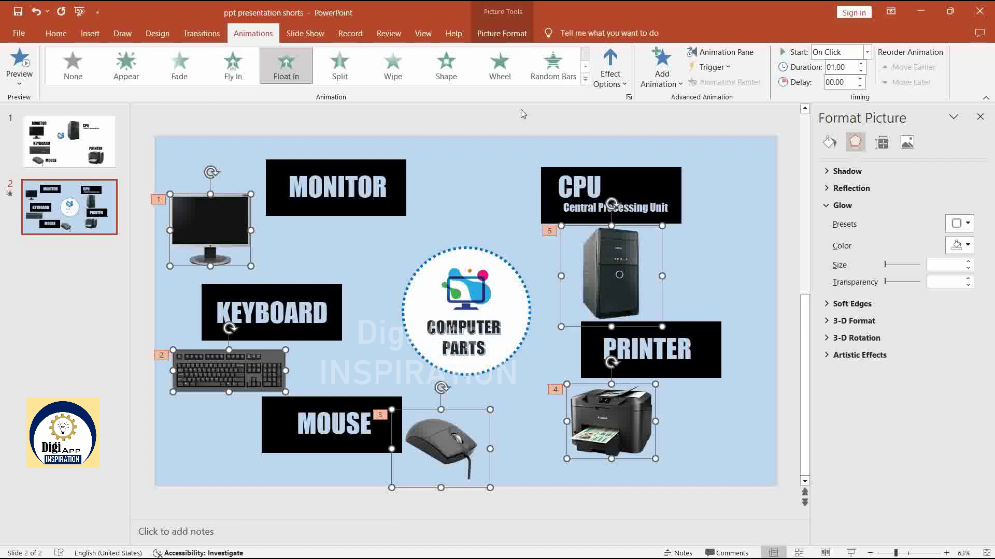
Add a Float Out exit animation to the five selected part pictures.
{"action": "left_click", "coordinate": [661, 68]}
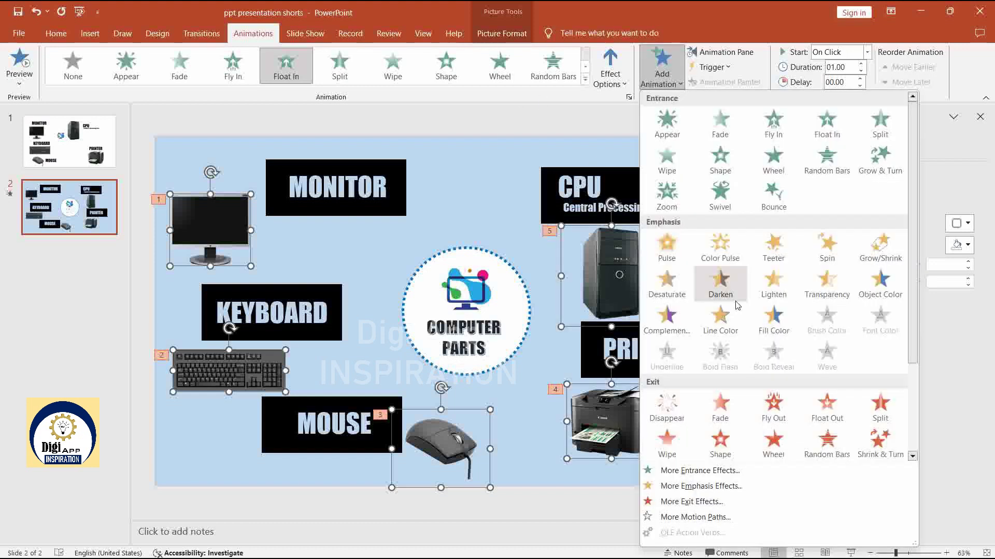
{"action": "left_click", "coordinate": [817, 408]}
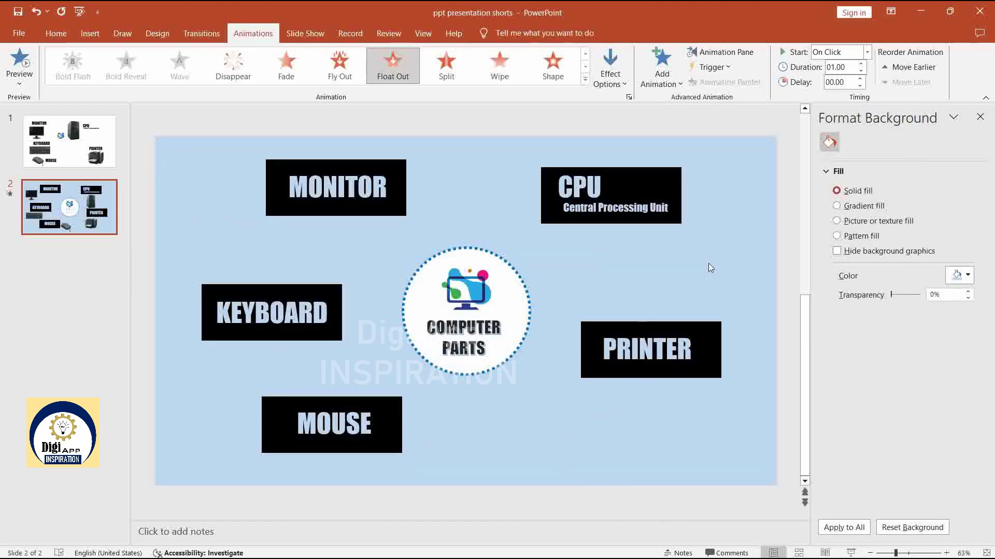
{"action": "left_click", "coordinate": [659, 130]}
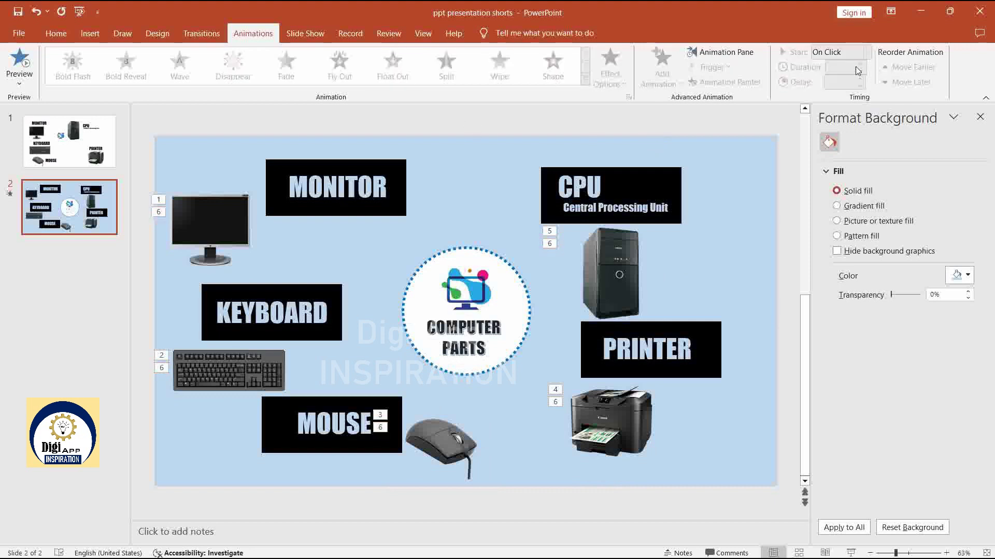
Open the Selection Pane listing all slide objects and close the background formatting pane.
{"action": "left_click", "coordinate": [56, 33]}
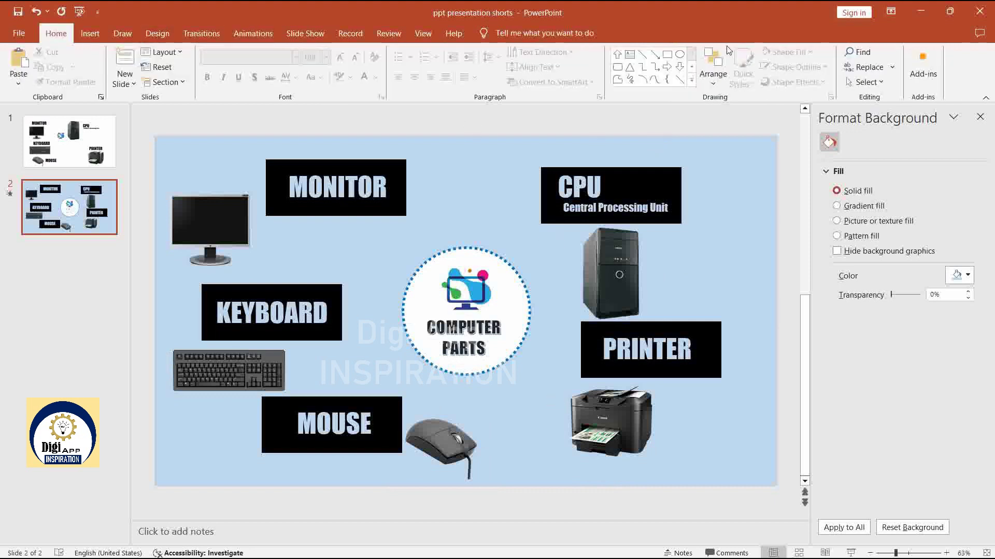
{"action": "left_click", "coordinate": [870, 83]}
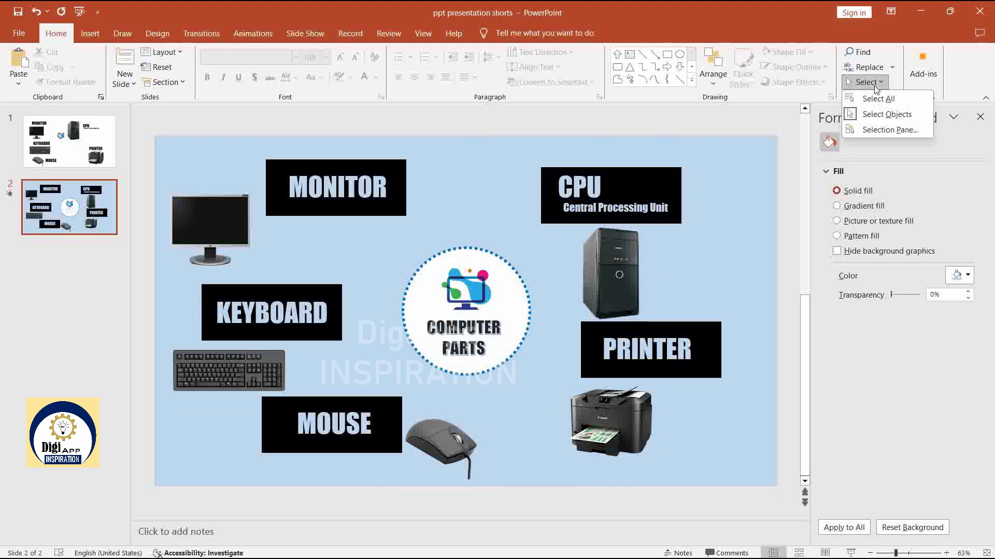
{"action": "left_click", "coordinate": [887, 131]}
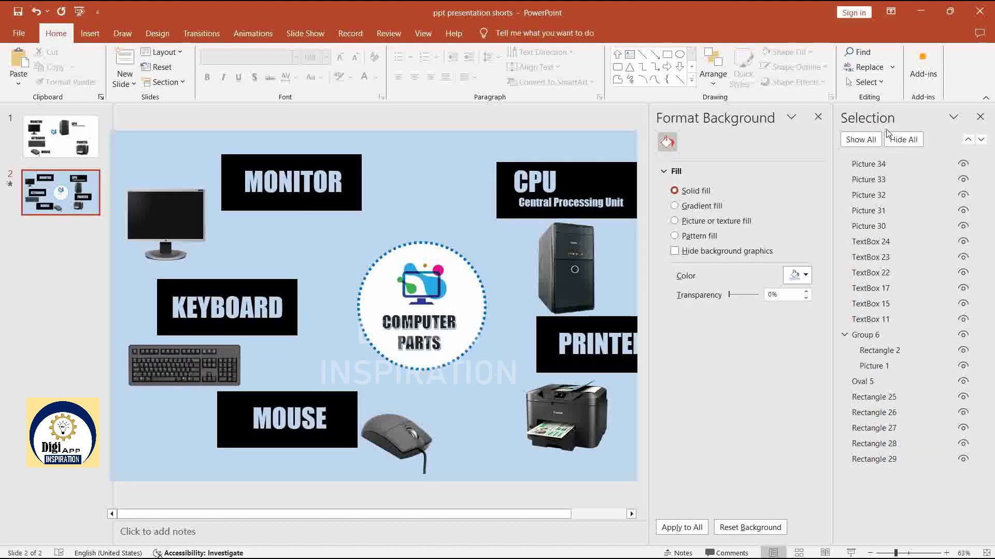
{"action": "left_click", "coordinate": [818, 116]}
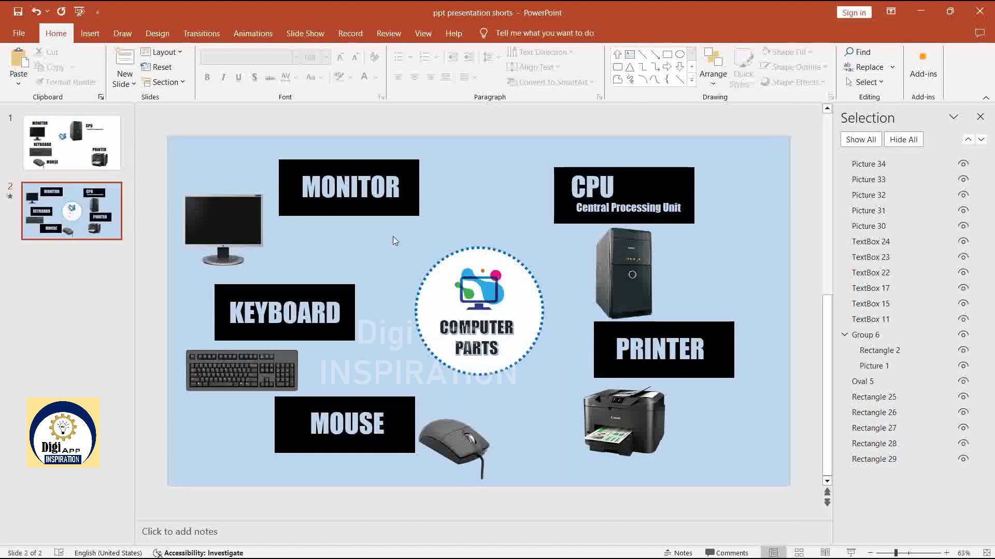
Rename the MONITOR and KEYBOARD label boxes to 'monotor' and 'keyboard'.
{"action": "left_click", "coordinate": [358, 188]}
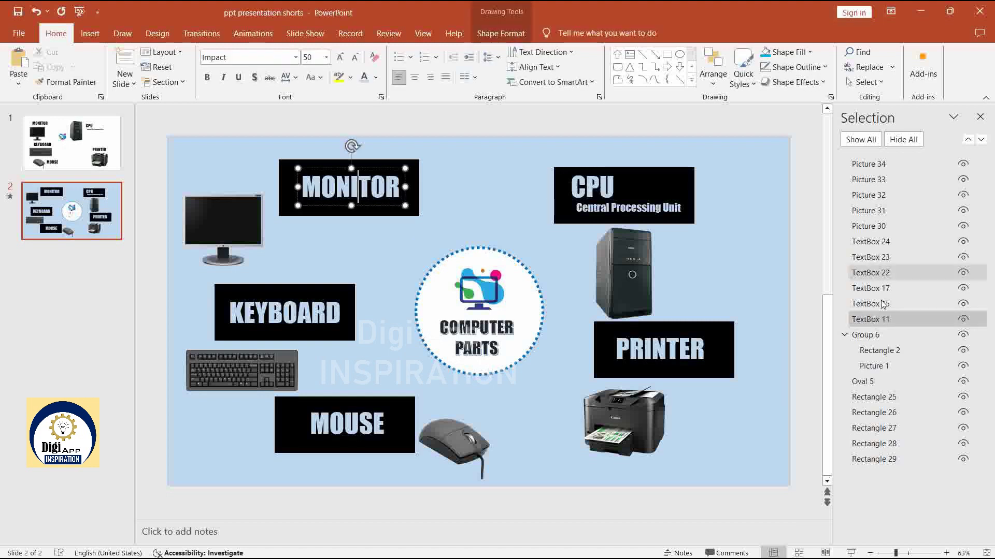
{"action": "double_click", "coordinate": [899, 320]}
{"action": "left_click_drag", "start_coordinate": [887, 319], "coordinate": [832, 331]}
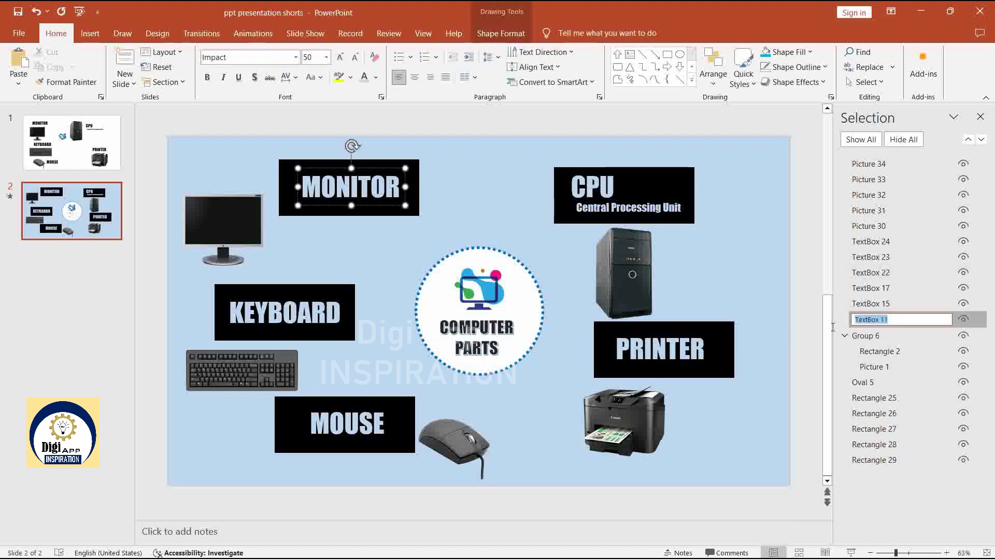
{"action": "type", "text": "mon"}
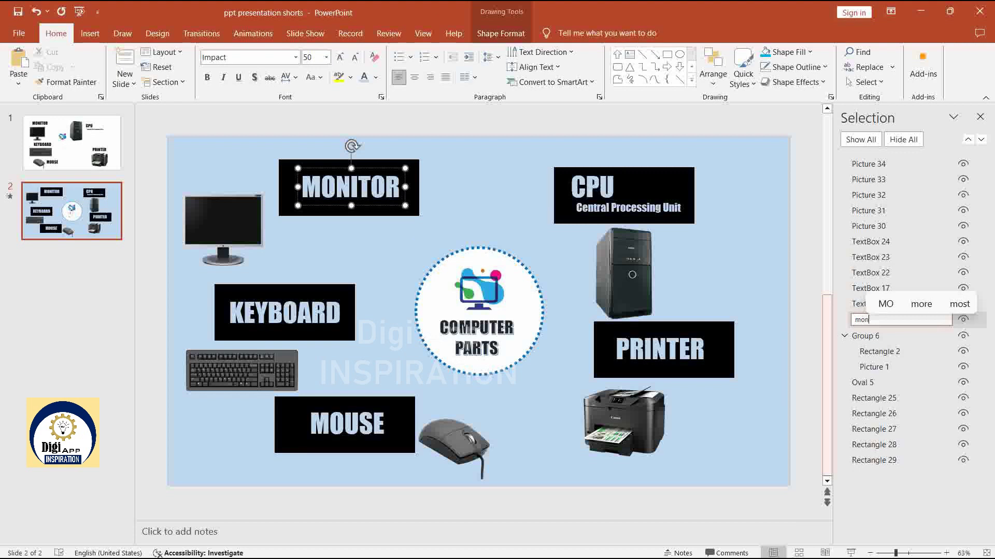
{"action": "type", "text": "otor"}
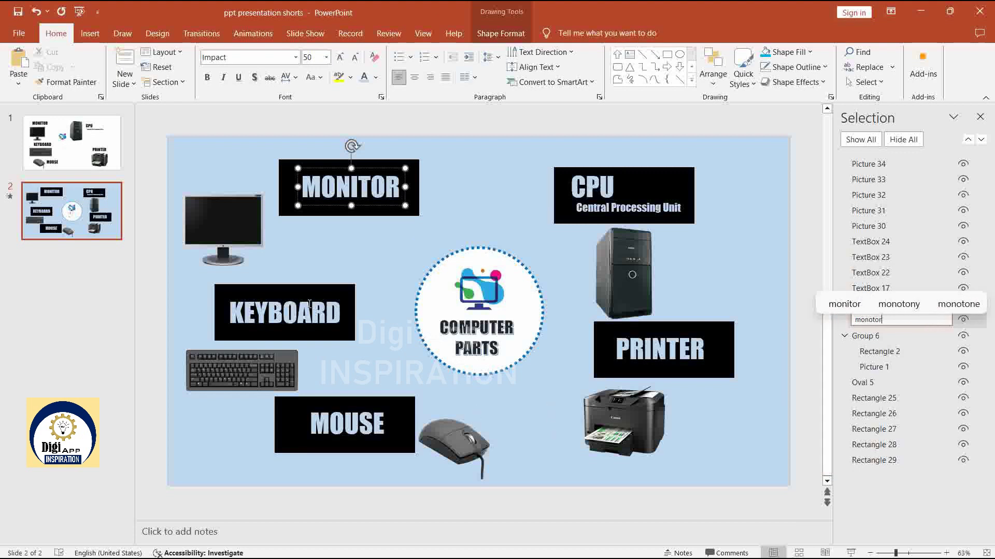
{"action": "left_click", "coordinate": [301, 313]}
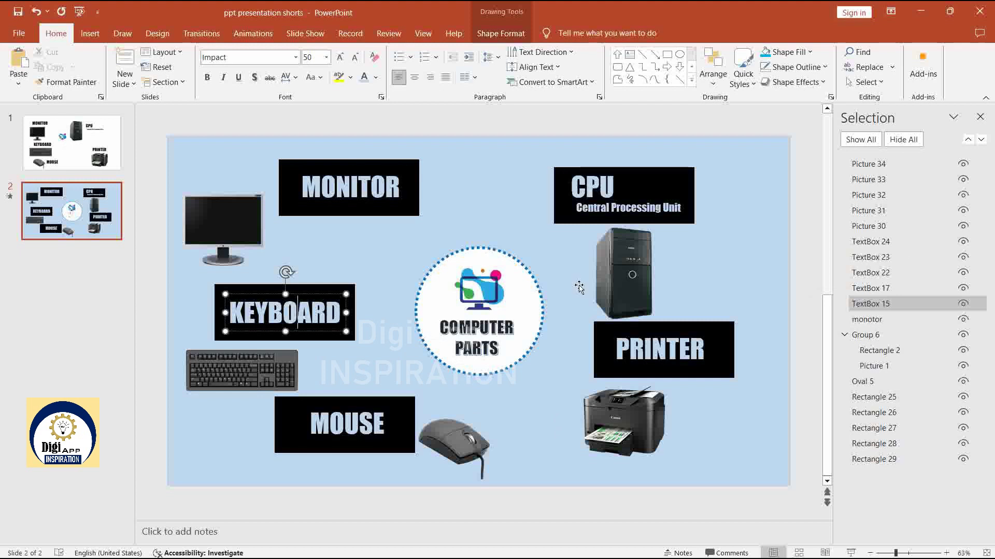
{"action": "double_click", "coordinate": [894, 304]}
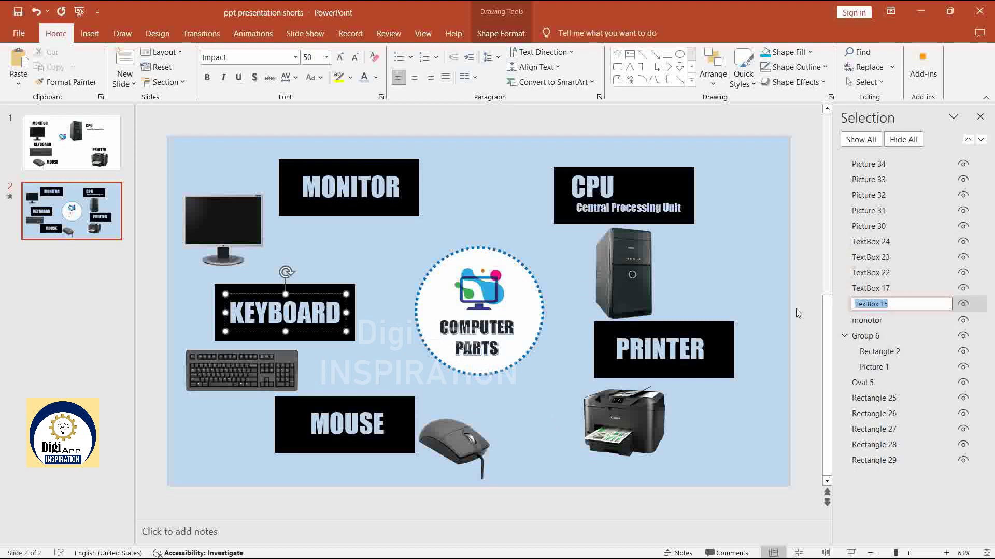
{"action": "type", "text": "keyb"}
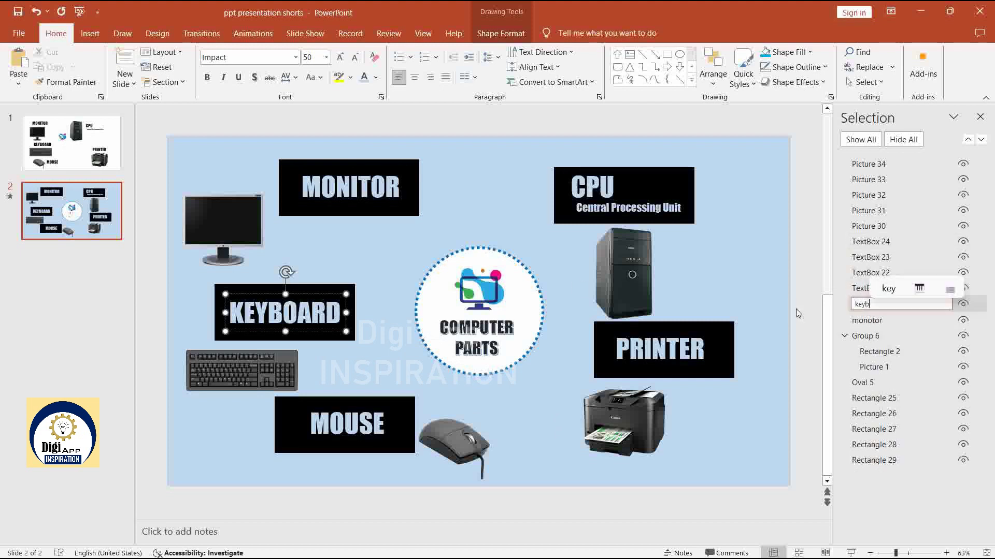
{"action": "type", "text": "oard"}
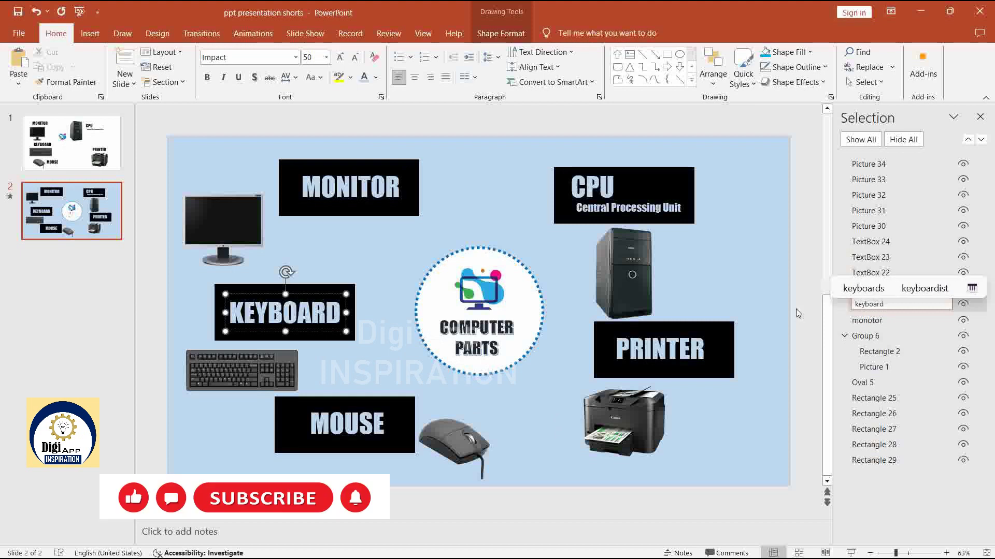
Rename the MOUSE, PRINTER and CPU label boxes to 'mouse', 'printer' and 'cpu'.
{"action": "left_click", "coordinate": [371, 423]}
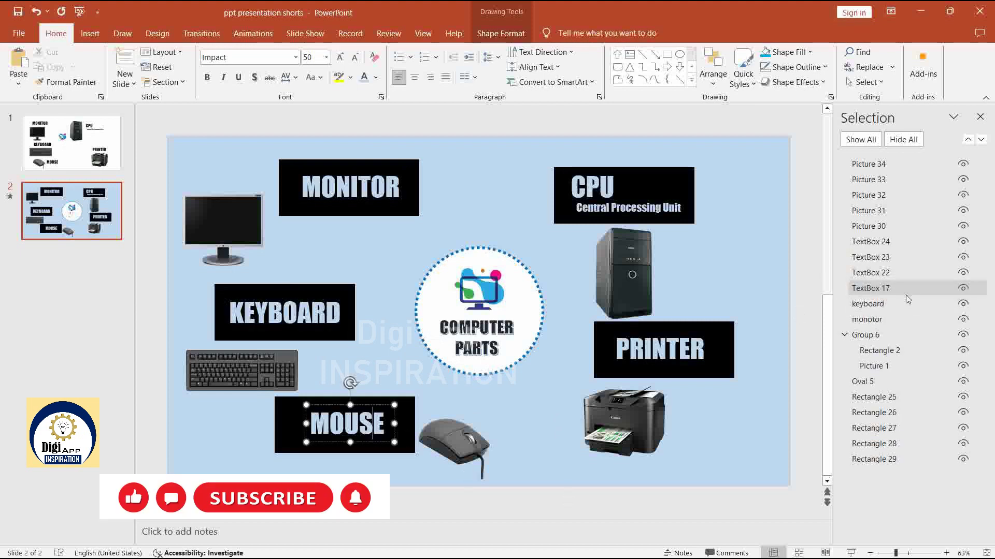
{"action": "double_click", "coordinate": [891, 289]}
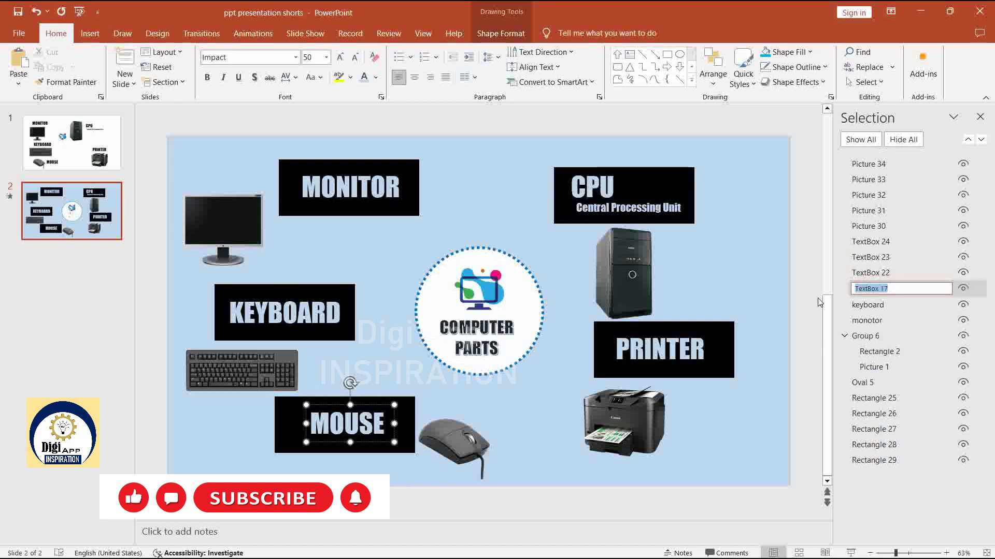
{"action": "type", "text": "mouse"}
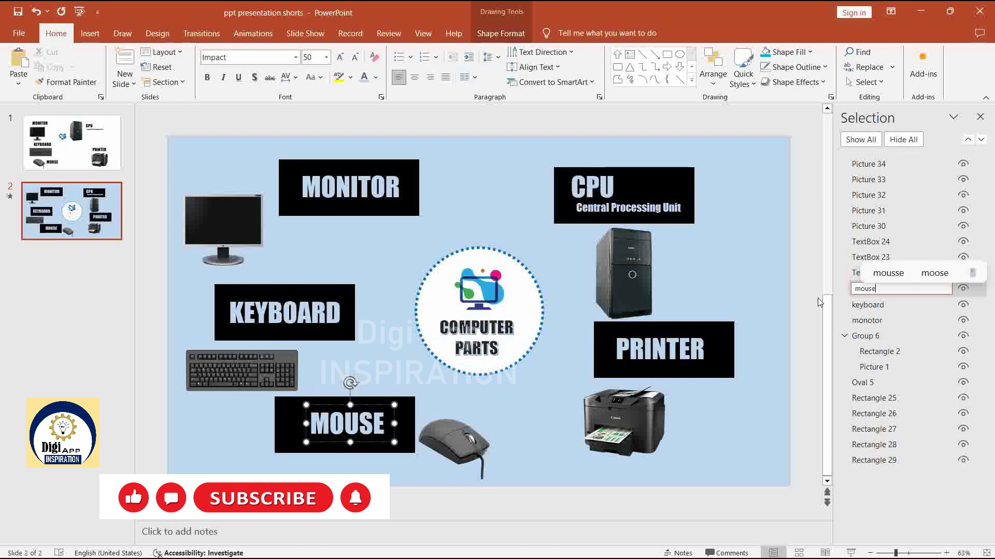
{"action": "left_click", "coordinate": [673, 348]}
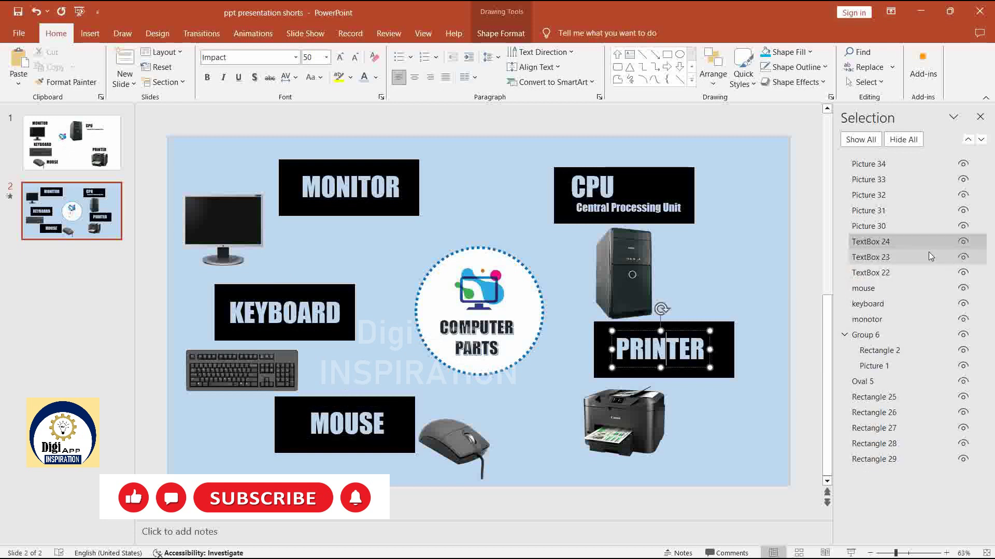
{"action": "double_click", "coordinate": [901, 242]}
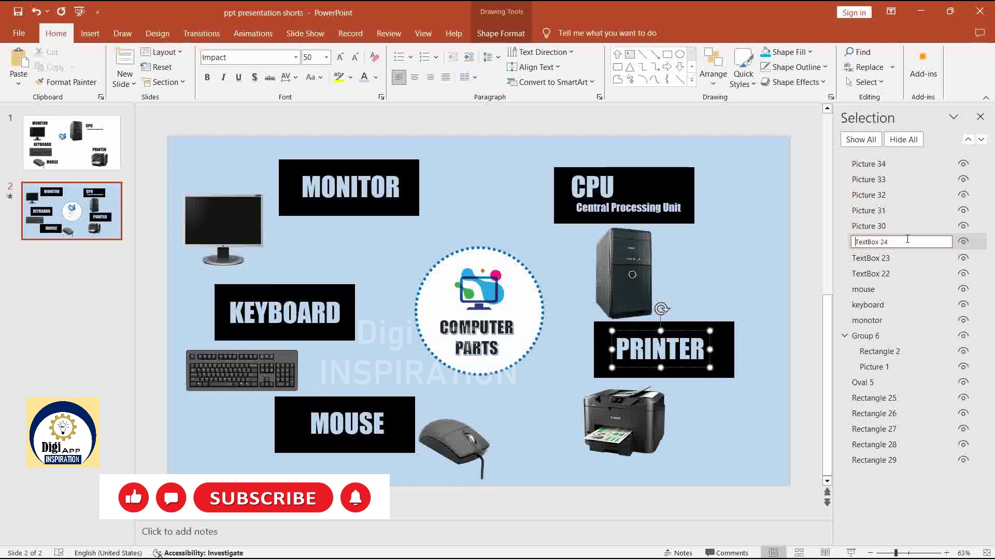
{"action": "double_click", "coordinate": [899, 243]}
{"action": "type", "text": "p"}
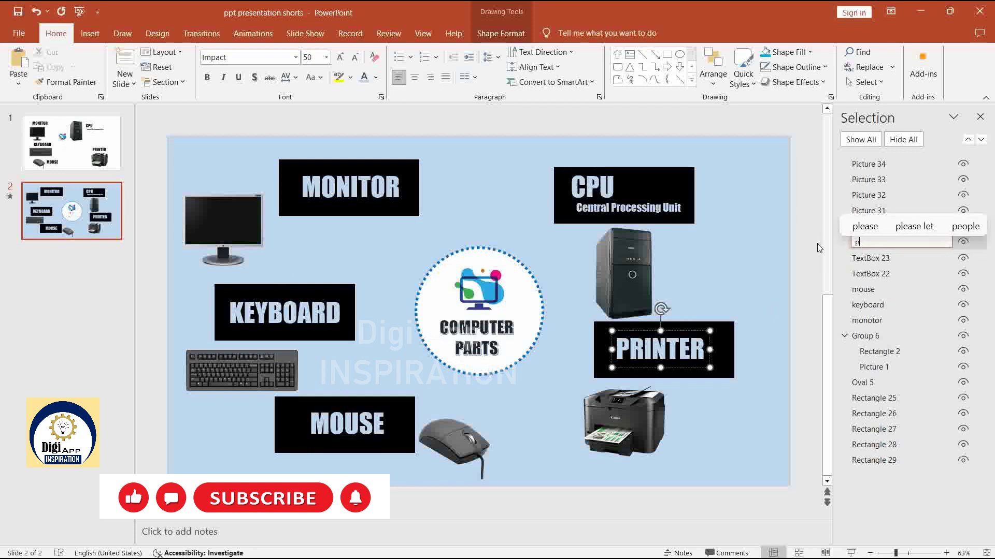
{"action": "type", "text": "rinte"}
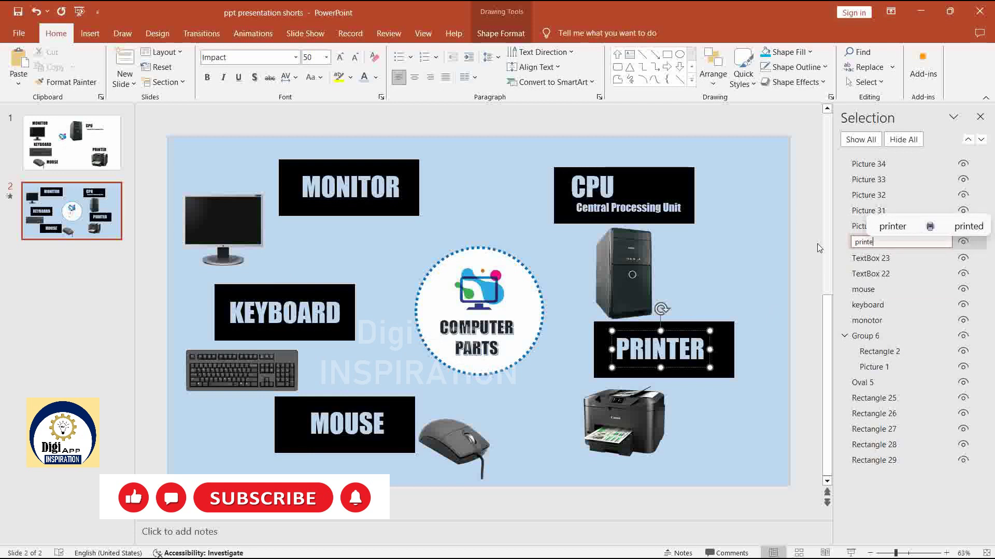
{"action": "type", "text": "r"}
{"action": "left_click", "coordinate": [604, 192]}
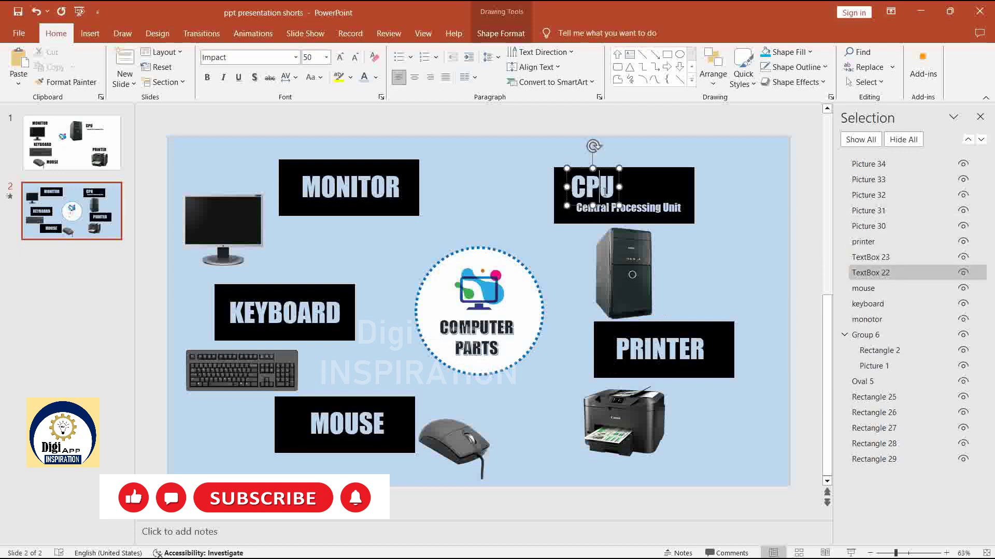
{"action": "double_click", "coordinate": [890, 273]}
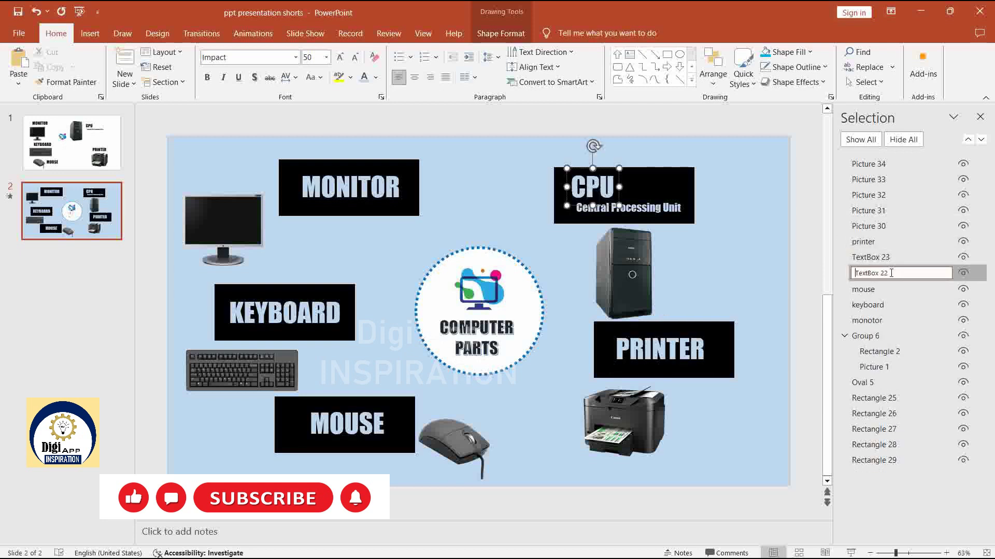
{"action": "type", "text": "cp"}
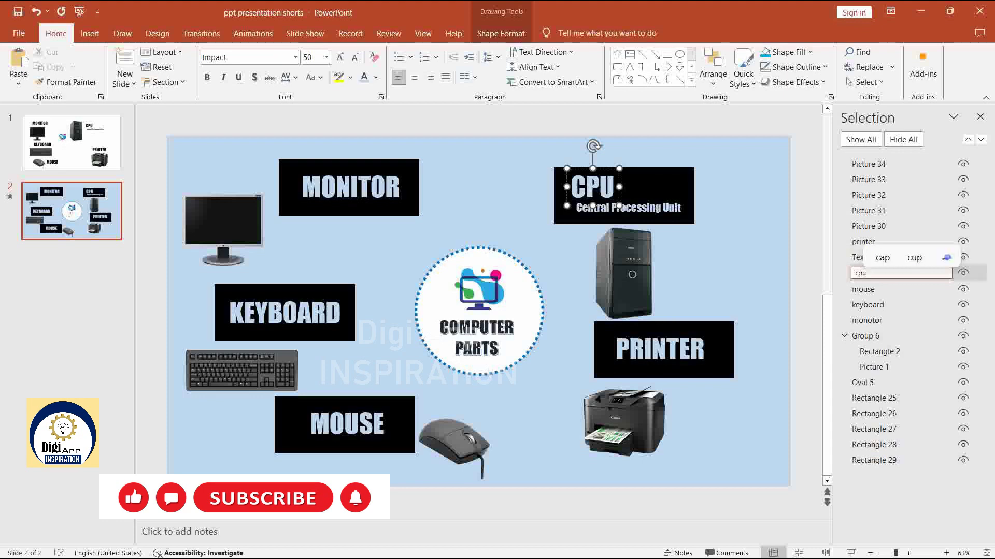
{"action": "type", "text": "u"}
{"action": "left_click", "coordinate": [759, 123]}
Open the Animation Pane and trigger the monitor picture's animations on click of 'monotor'.
{"action": "left_click", "coordinate": [981, 117]}
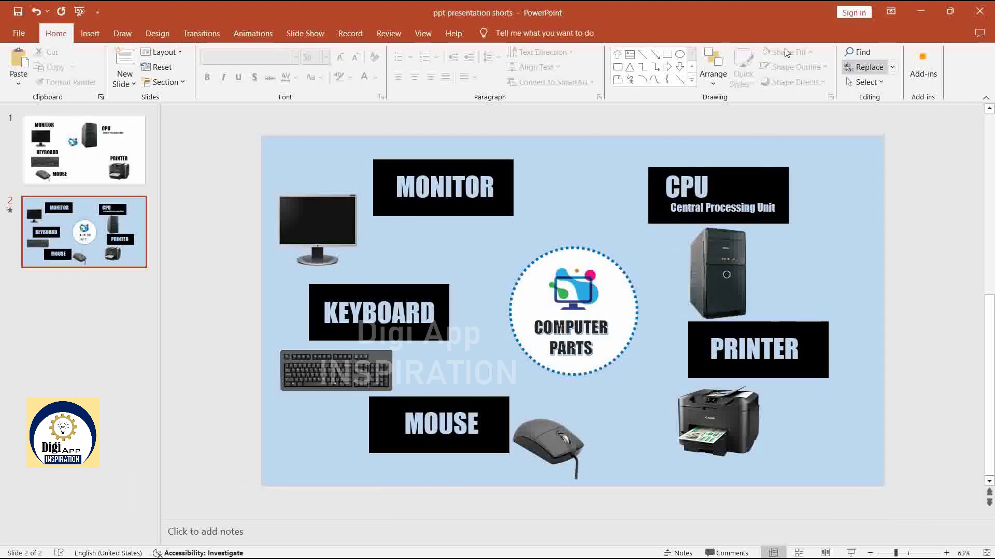
{"action": "left_click", "coordinate": [270, 37]}
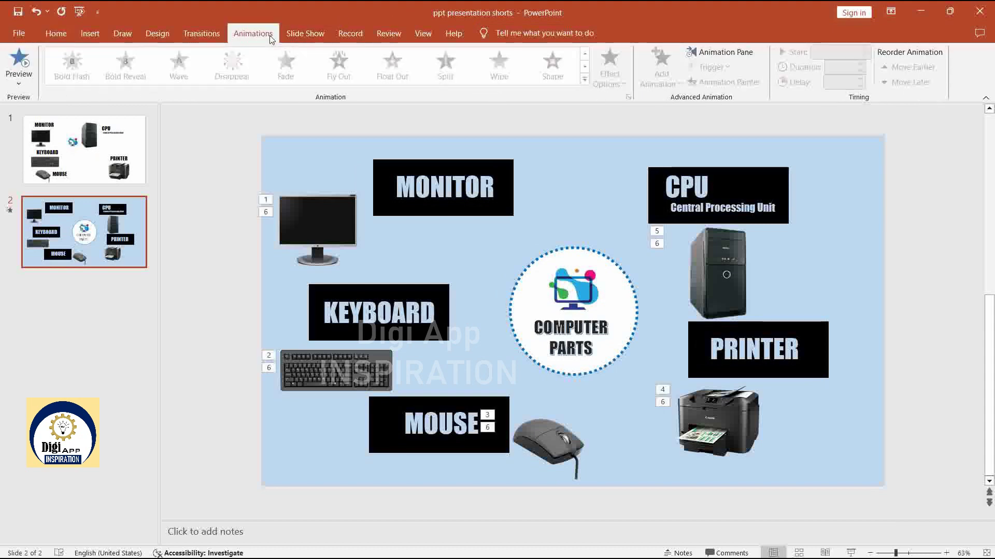
{"action": "left_click", "coordinate": [714, 54]}
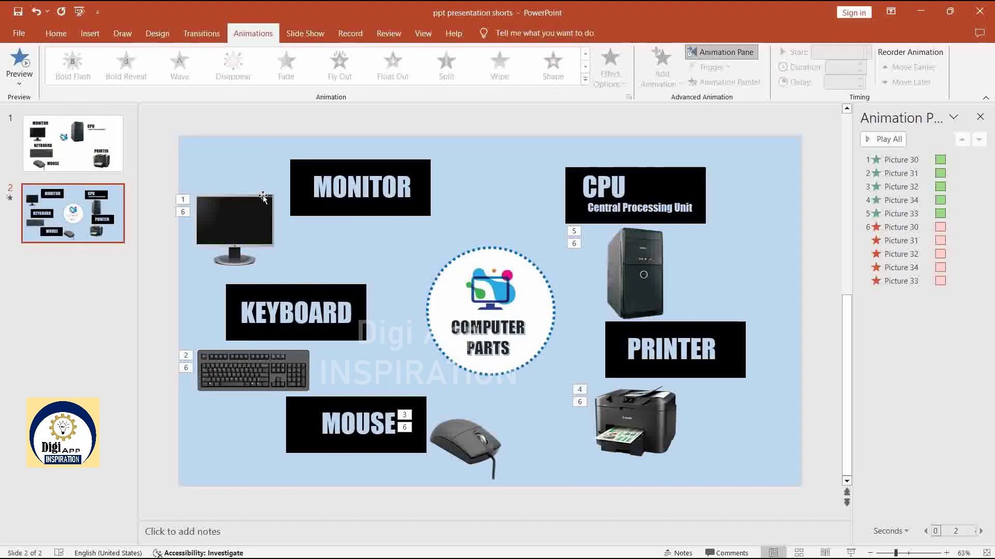
{"action": "left_click", "coordinate": [245, 213]}
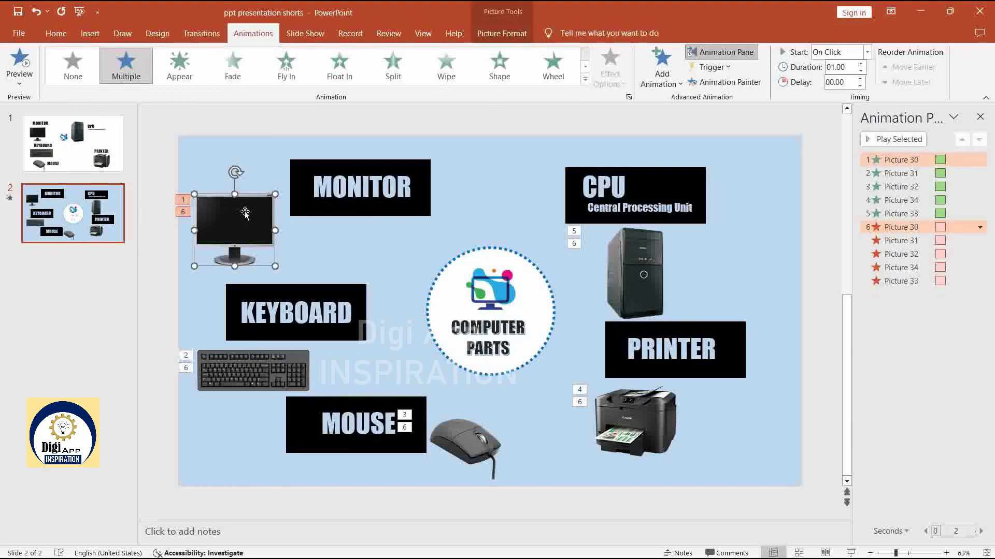
{"action": "left_click", "coordinate": [727, 68]}
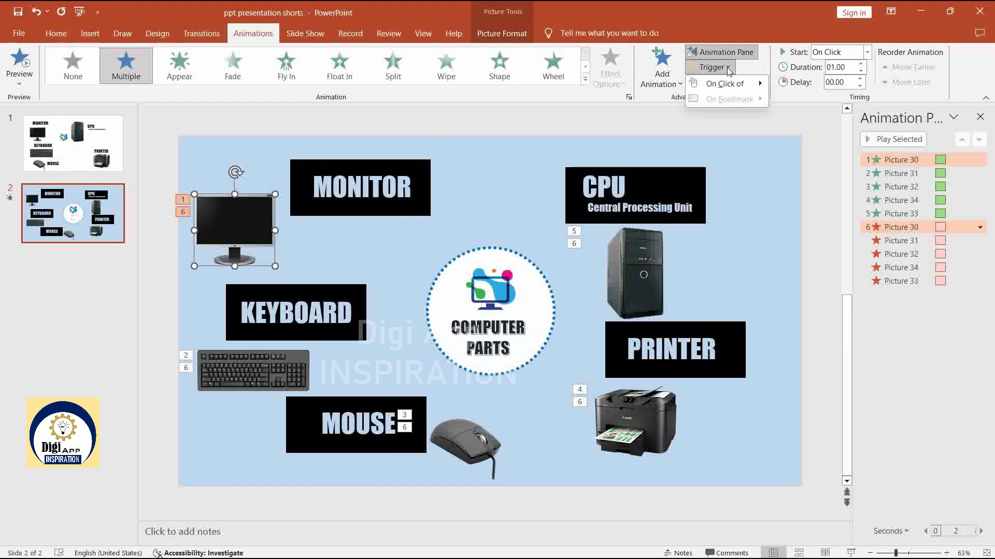
{"action": "mouse_move", "coordinate": [724, 84]}
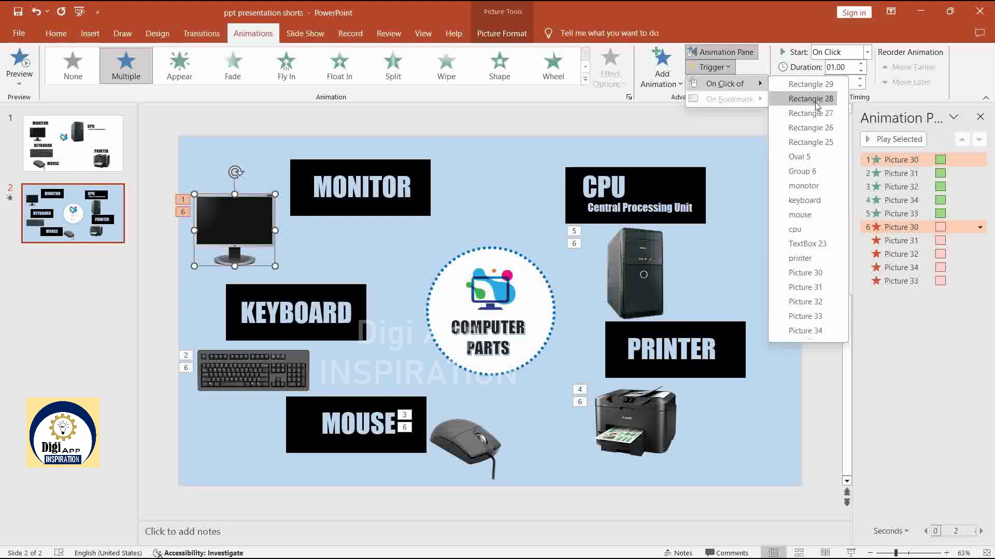
{"action": "left_click", "coordinate": [804, 186]}
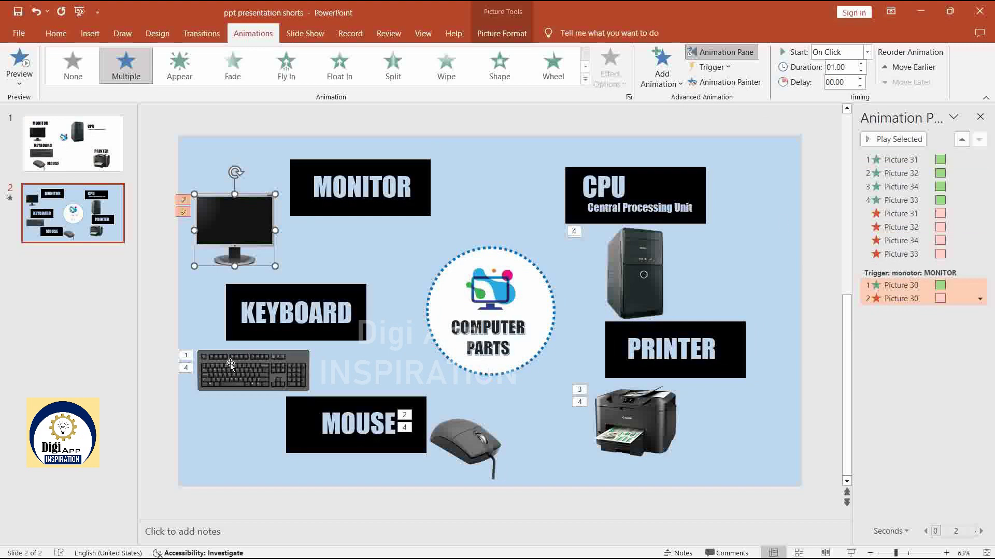
Trigger the keyboard picture's animations on click of the 'keyboard' label.
{"action": "left_click", "coordinate": [256, 371]}
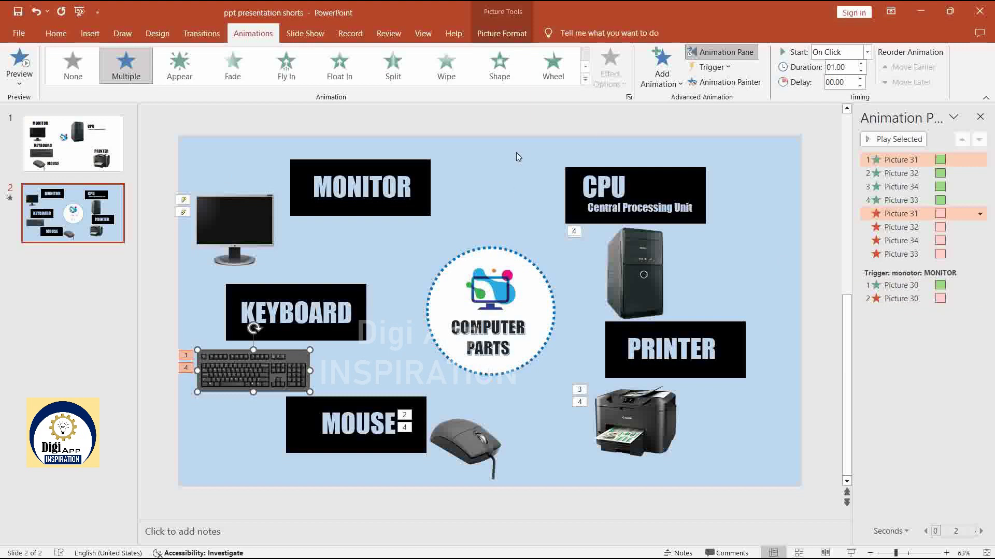
{"action": "left_click", "coordinate": [720, 68]}
{"action": "mouse_move", "coordinate": [725, 83]}
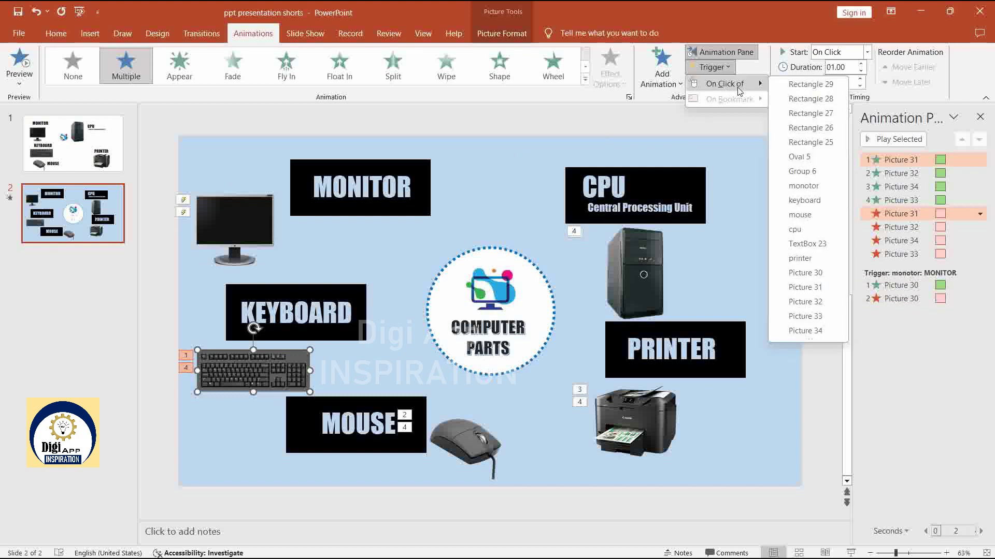
{"action": "left_click", "coordinate": [804, 201]}
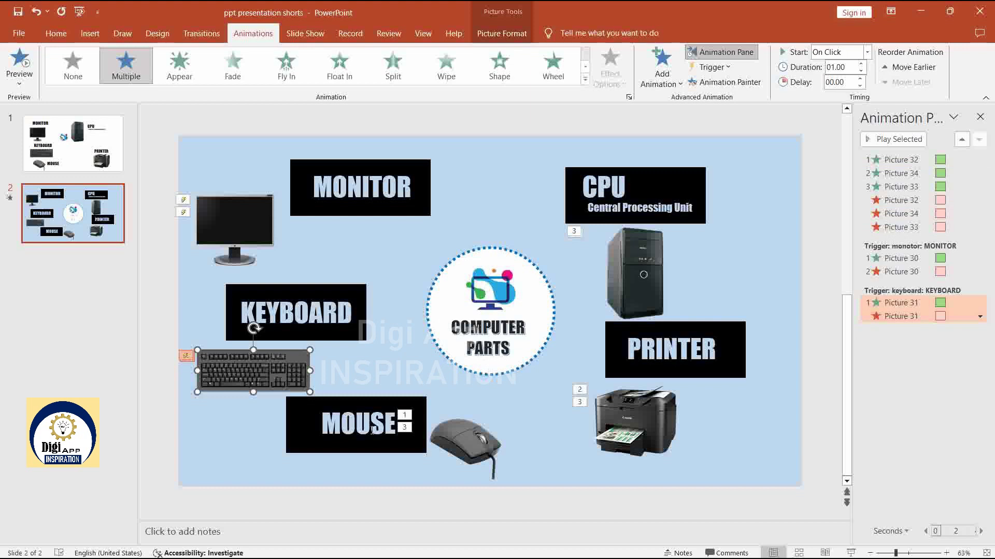
Trigger the mouse, printer and CPU pictures' animations on click of their 'mouse', 'printer' and 'cpu' labels.
{"action": "left_click", "coordinate": [464, 438]}
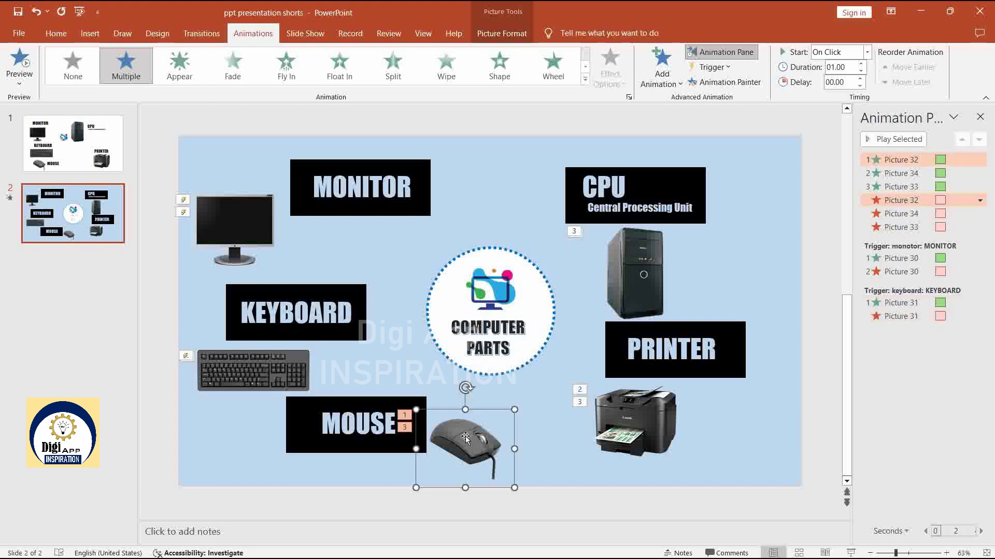
{"action": "left_click", "coordinate": [712, 66]}
{"action": "mouse_move", "coordinate": [725, 83]}
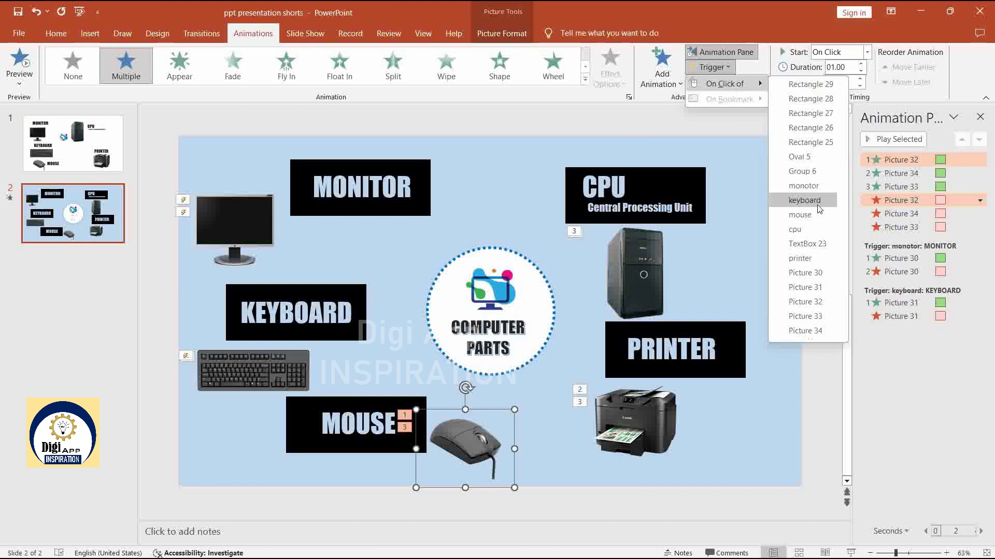
{"action": "left_click", "coordinate": [800, 215]}
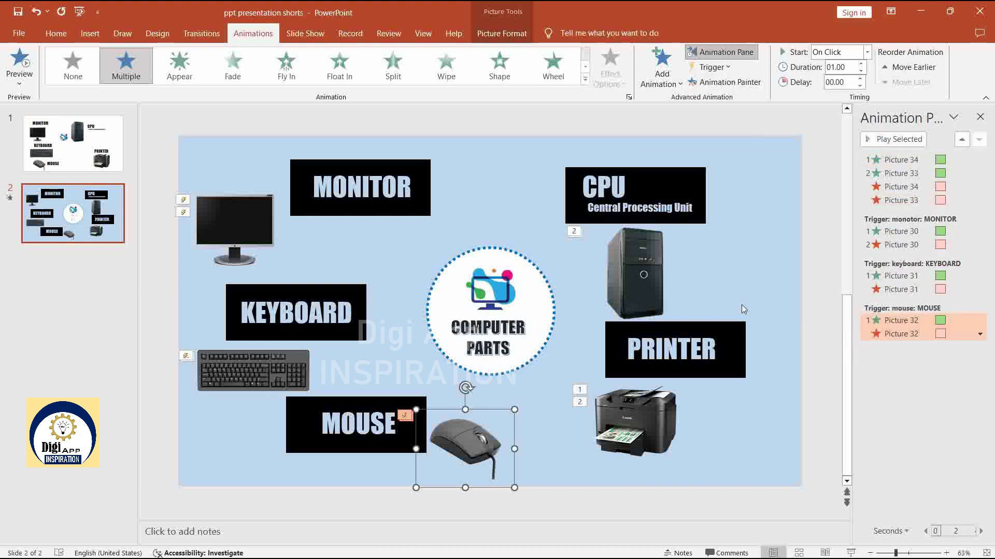
{"action": "left_click", "coordinate": [666, 406]}
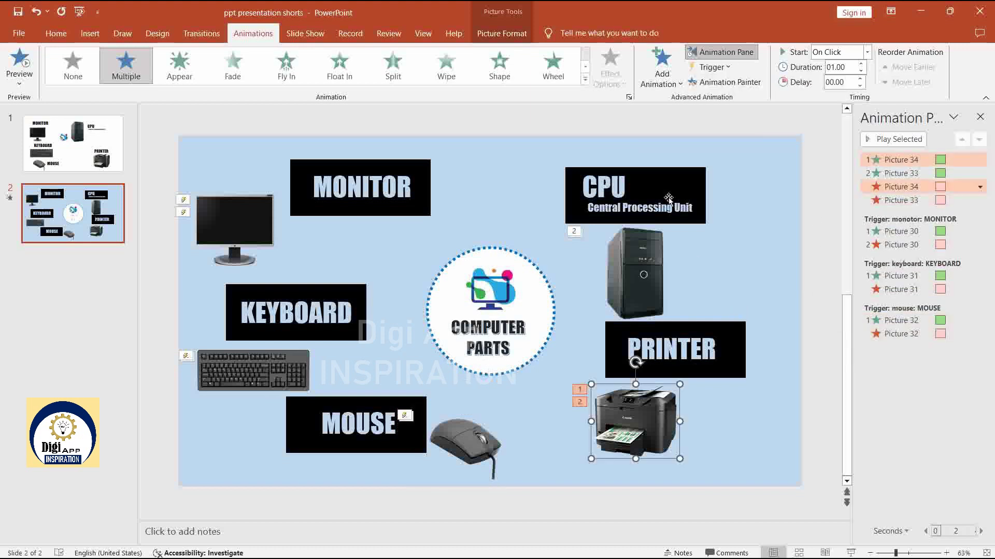
{"action": "left_click", "coordinate": [712, 67]}
{"action": "mouse_move", "coordinate": [725, 83]}
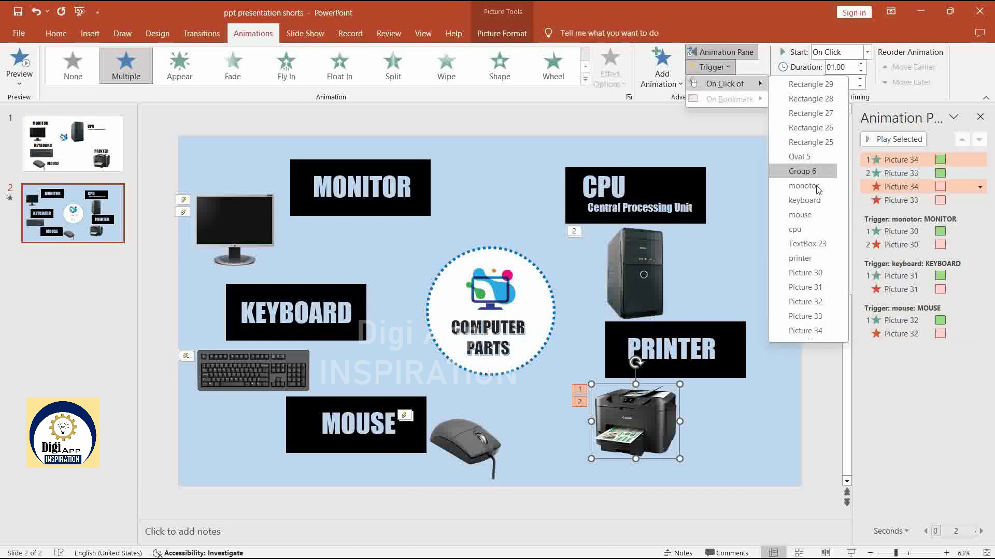
{"action": "left_click", "coordinate": [806, 262]}
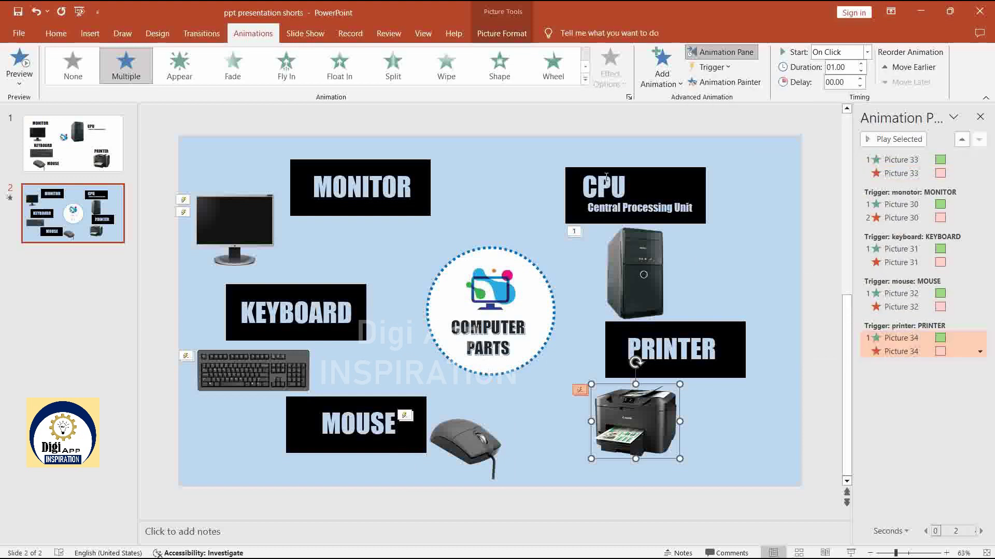
{"action": "left_click", "coordinate": [626, 247]}
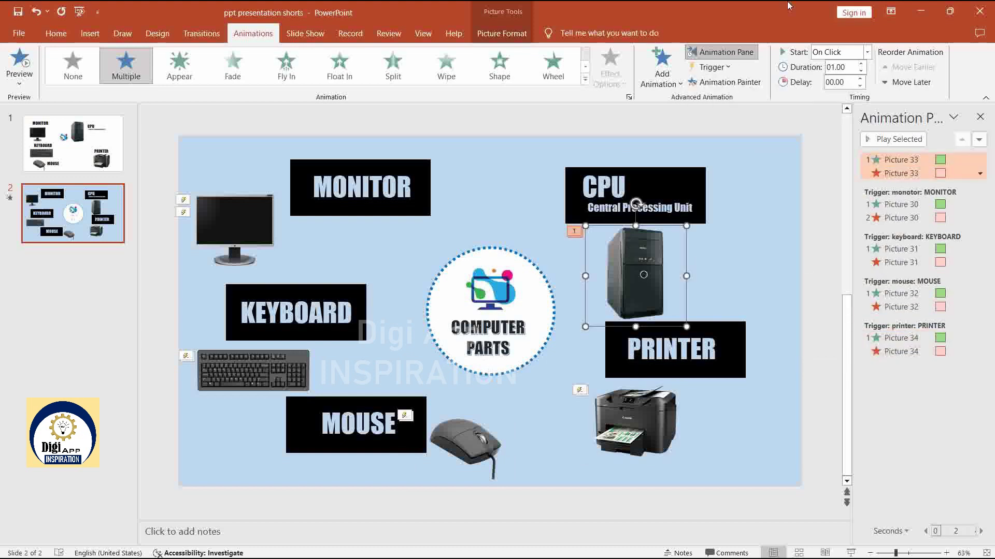
{"action": "left_click", "coordinate": [725, 67]}
{"action": "mouse_move", "coordinate": [724, 83]}
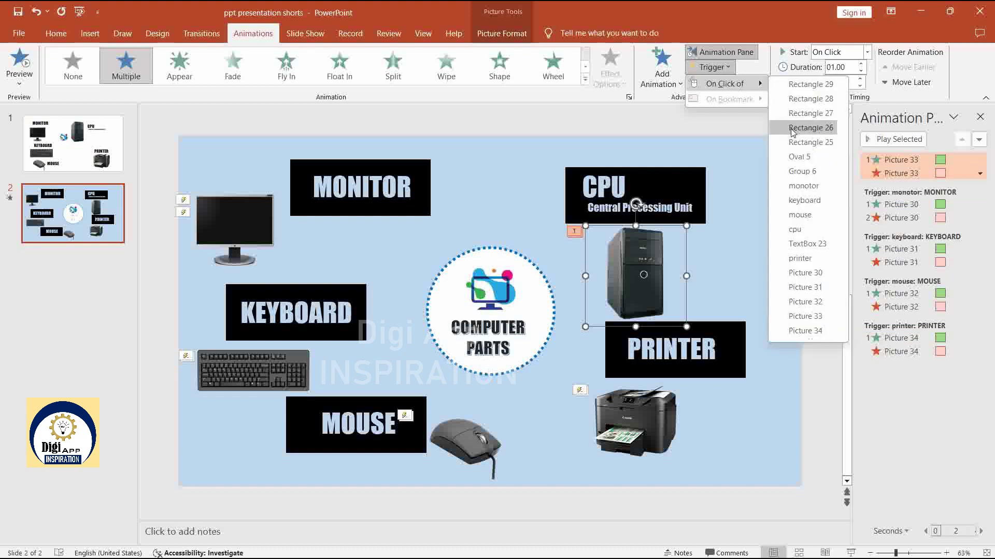
{"action": "left_click", "coordinate": [796, 230]}
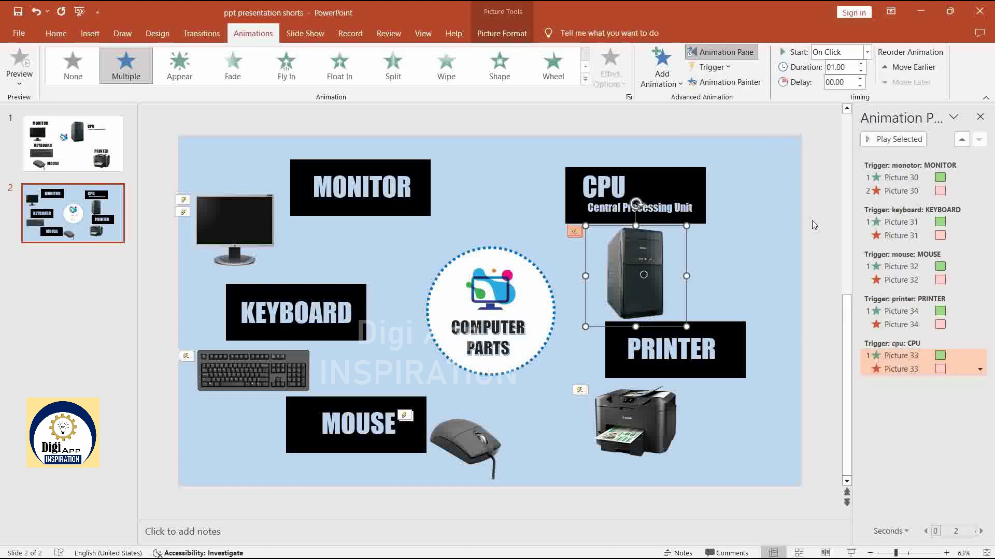
{"action": "left_click", "coordinate": [819, 225]}
Make the keyboard and mouse pictures' Float Out exits start On Click.
{"action": "left_click", "coordinate": [900, 176]}
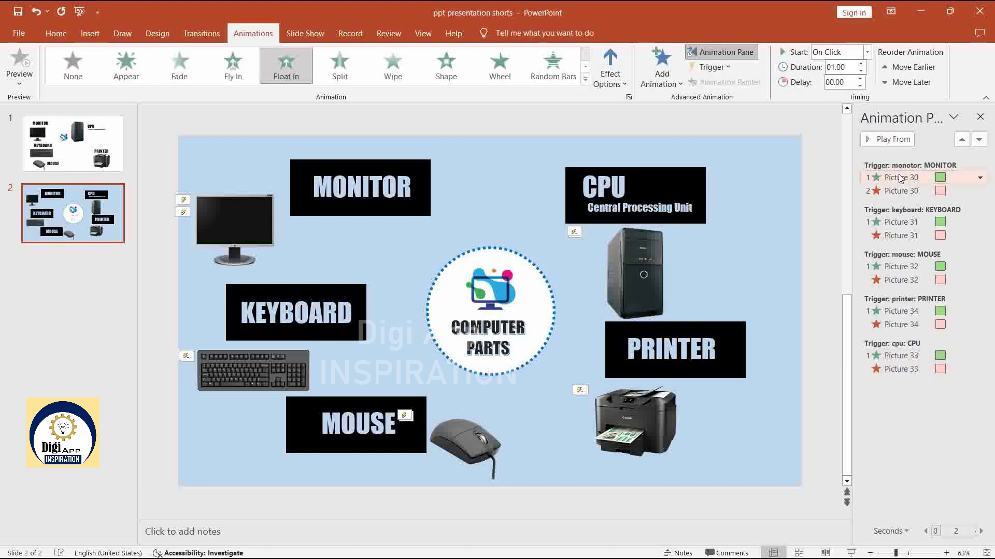
{"action": "left_click", "coordinate": [899, 188]}
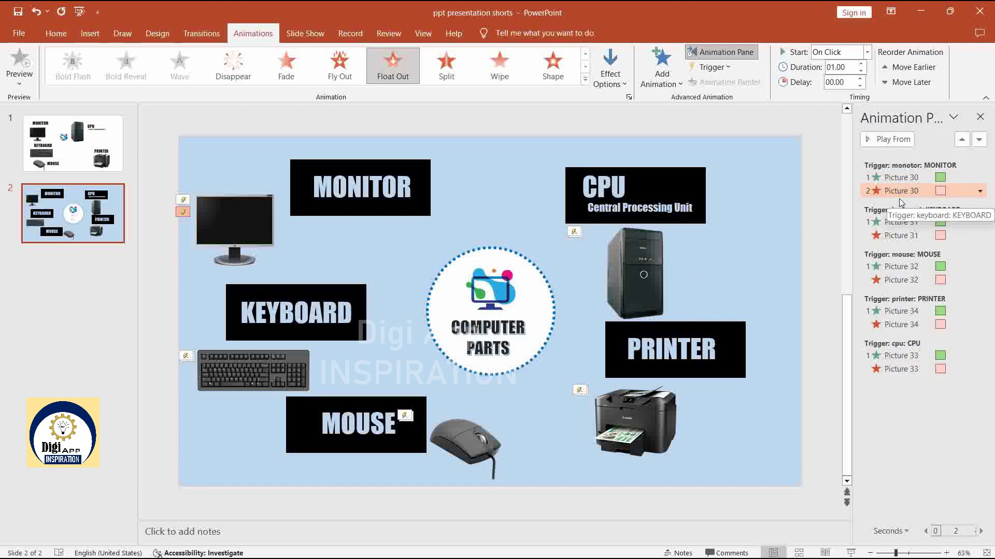
{"action": "left_click", "coordinate": [900, 222]}
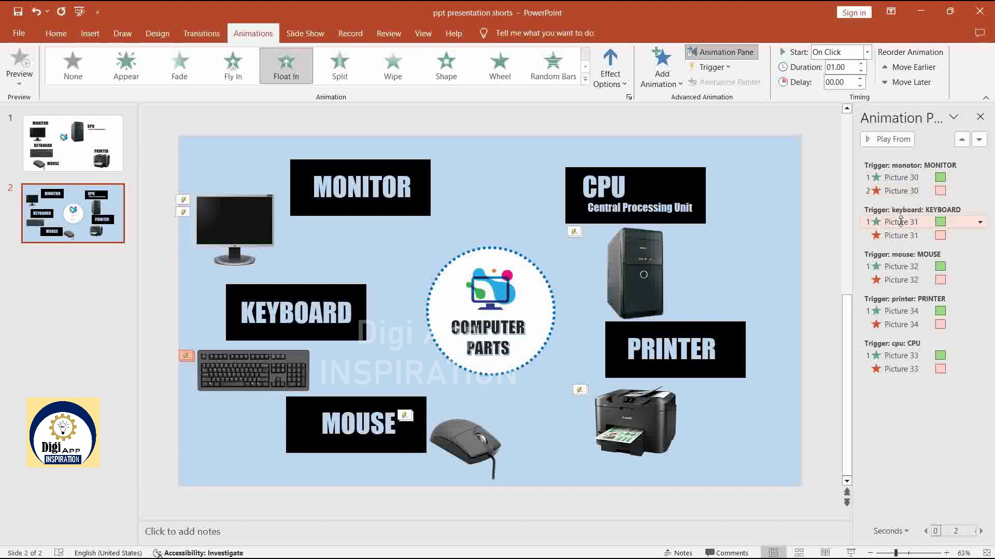
{"action": "left_click", "coordinate": [900, 235]}
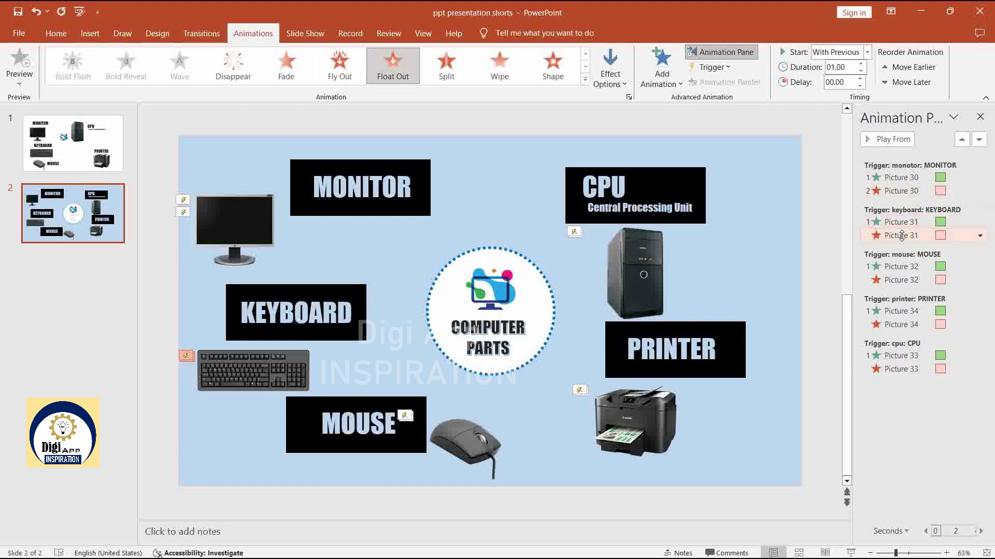
{"action": "left_click", "coordinate": [865, 54]}
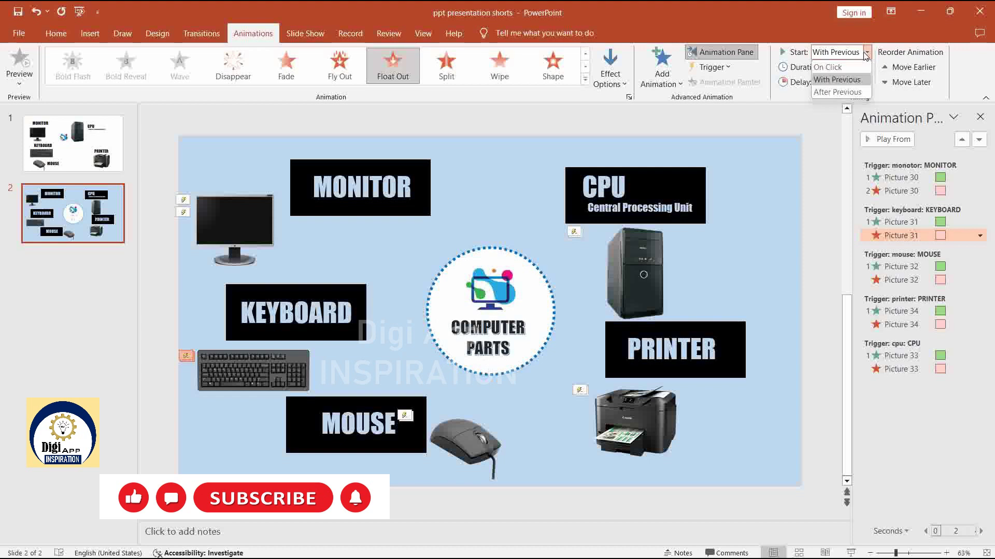
{"action": "left_click", "coordinate": [836, 68]}
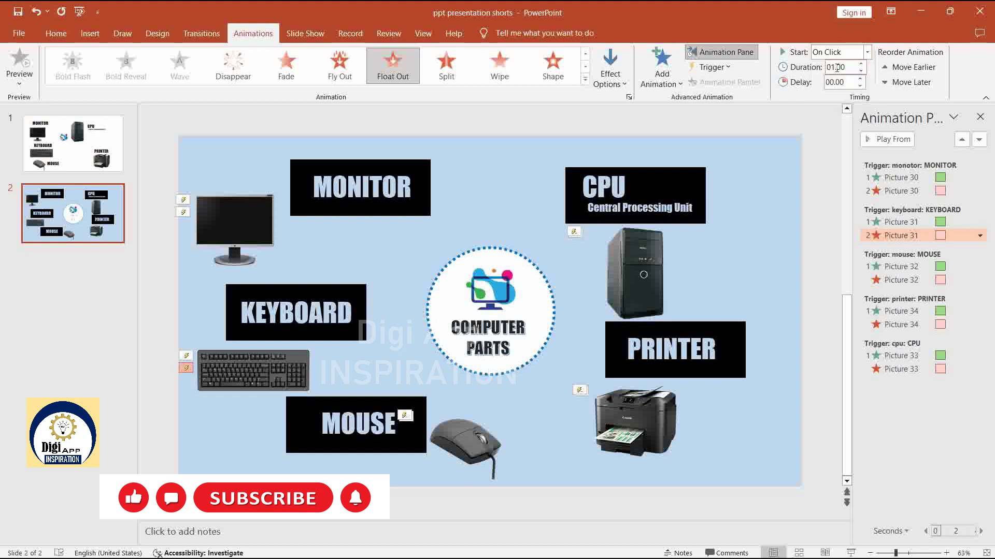
{"action": "left_click", "coordinate": [906, 265]}
{"action": "left_click", "coordinate": [906, 279]}
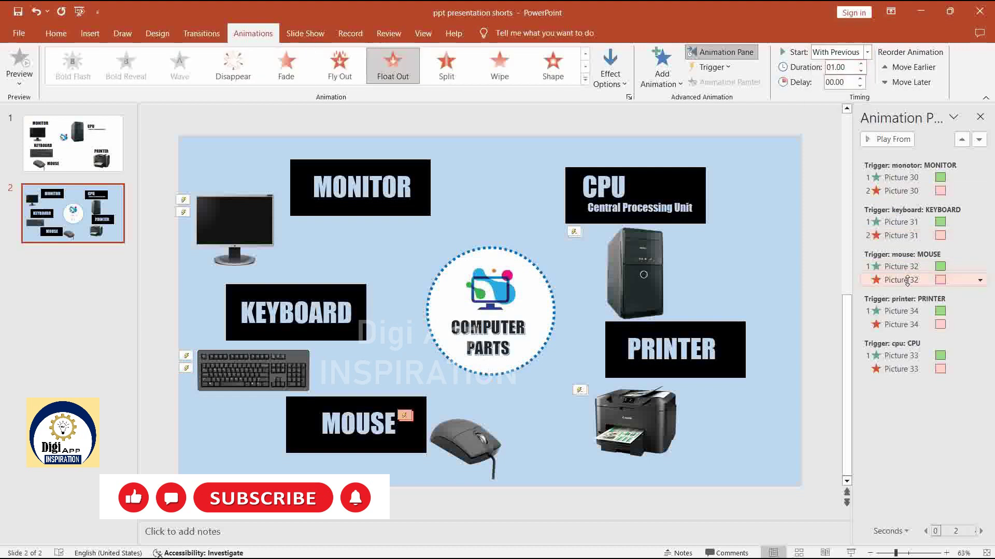
{"action": "left_click", "coordinate": [866, 53]}
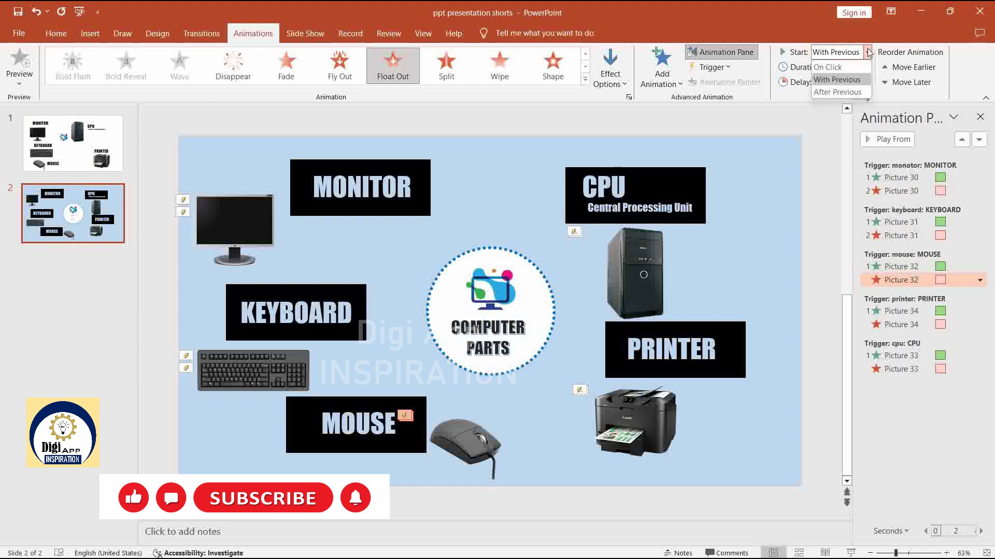
{"action": "left_click", "coordinate": [840, 68]}
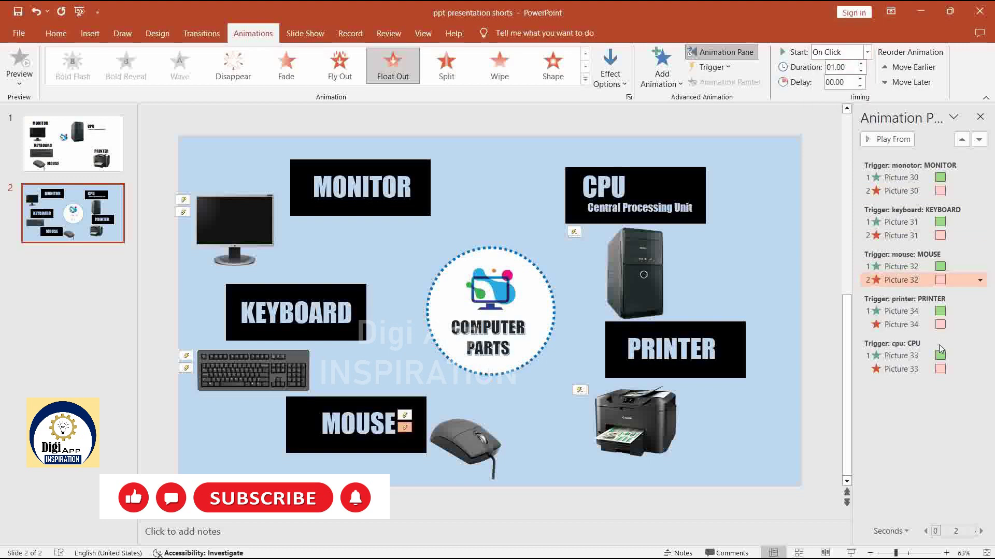
Make the printer and CPU pictures' Float Out exits start On Click.
{"action": "left_click", "coordinate": [912, 325]}
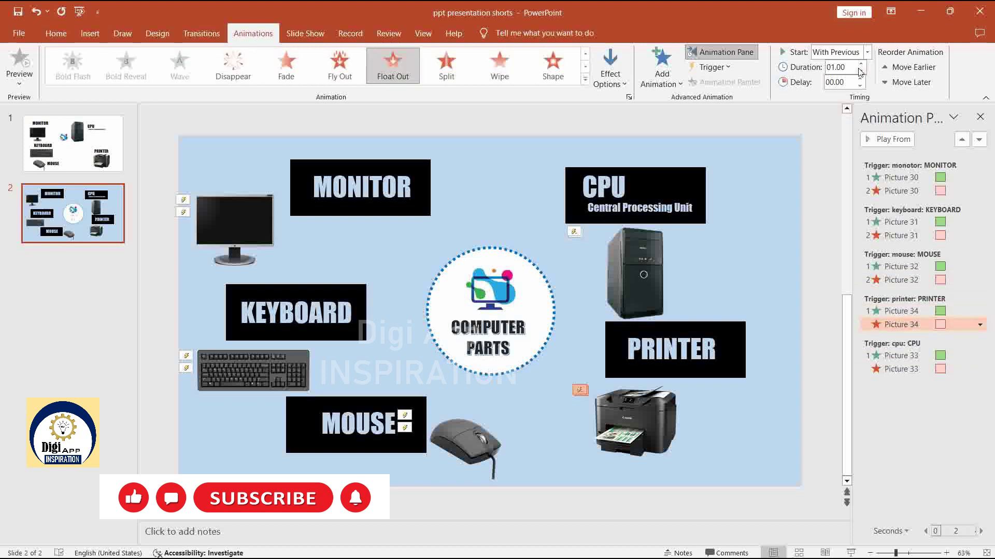
{"action": "left_click", "coordinate": [864, 52]}
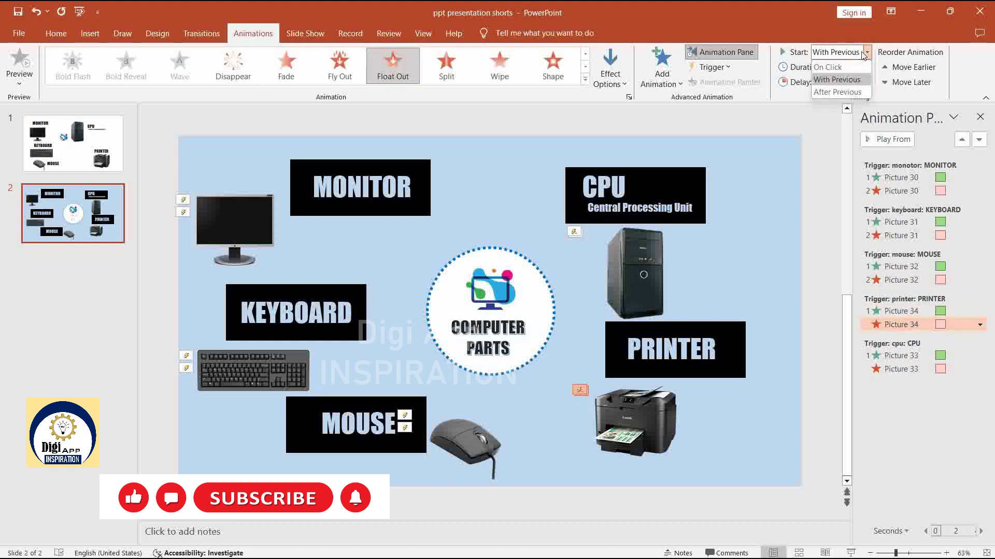
{"action": "left_click", "coordinate": [835, 68]}
{"action": "left_click", "coordinate": [932, 358]}
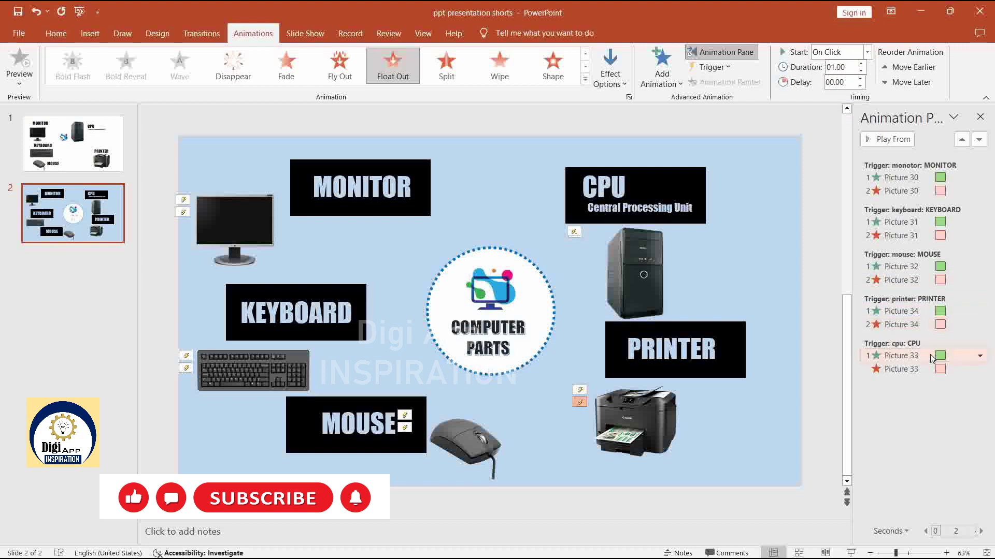
{"action": "left_click", "coordinate": [923, 369]}
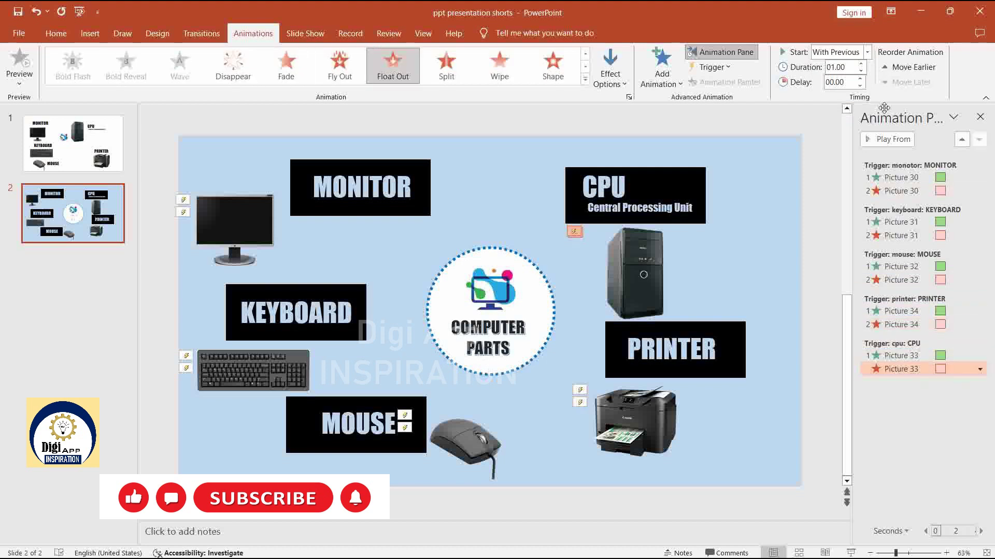
{"action": "left_click", "coordinate": [867, 52]}
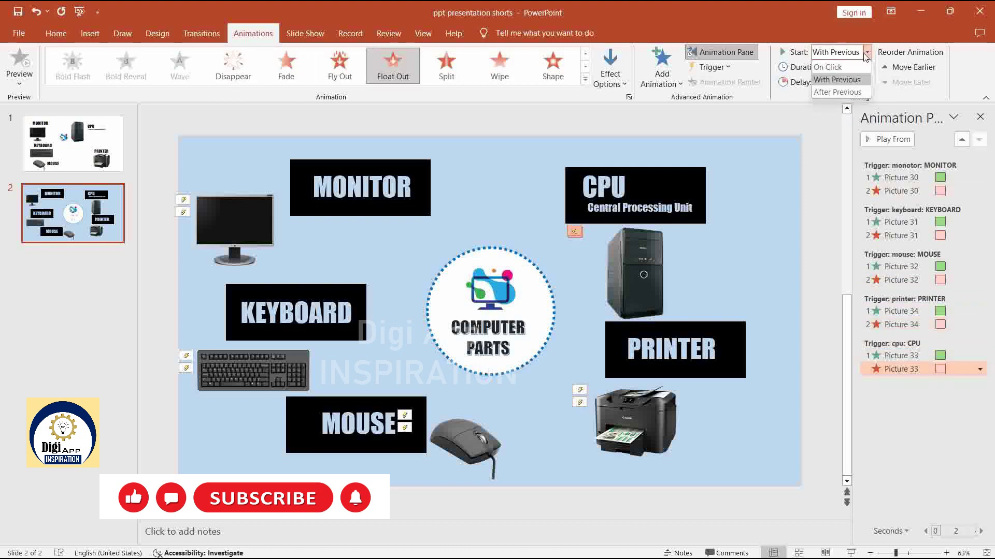
{"action": "left_click", "coordinate": [835, 68]}
{"action": "left_click", "coordinate": [810, 128]}
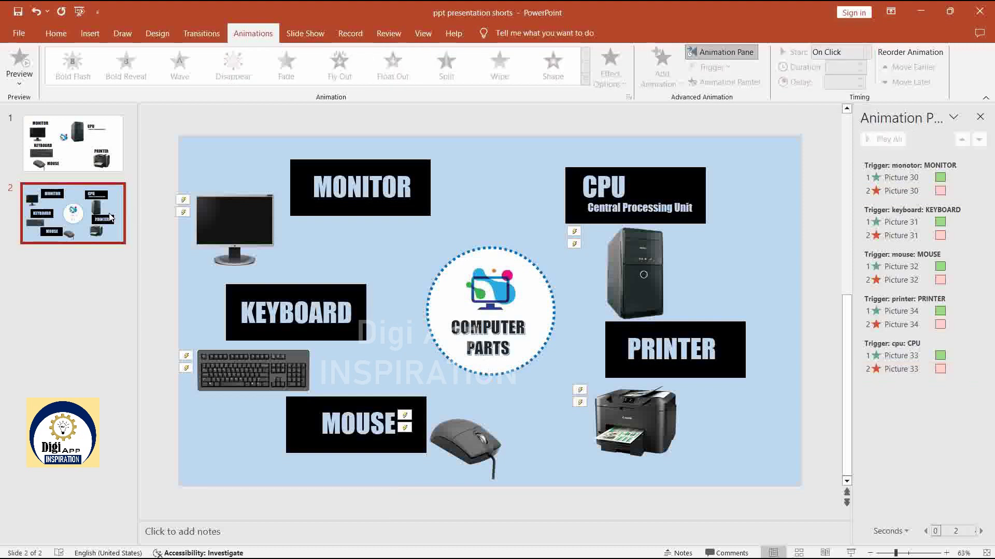
Duplicate the computer-parts slide until the deck has seven slides, then return to slide 2.
{"action": "key", "text": "ctrl+d"}
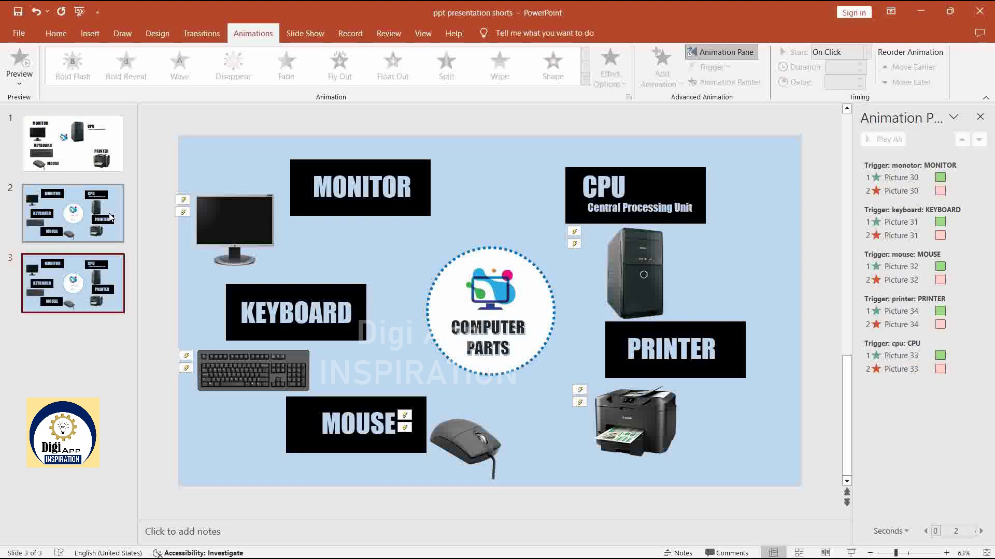
{"action": "key", "text": "ctrl+m"}
{"action": "key", "text": "ctrl+m"}
{"action": "key", "text": "ctrl+m"}
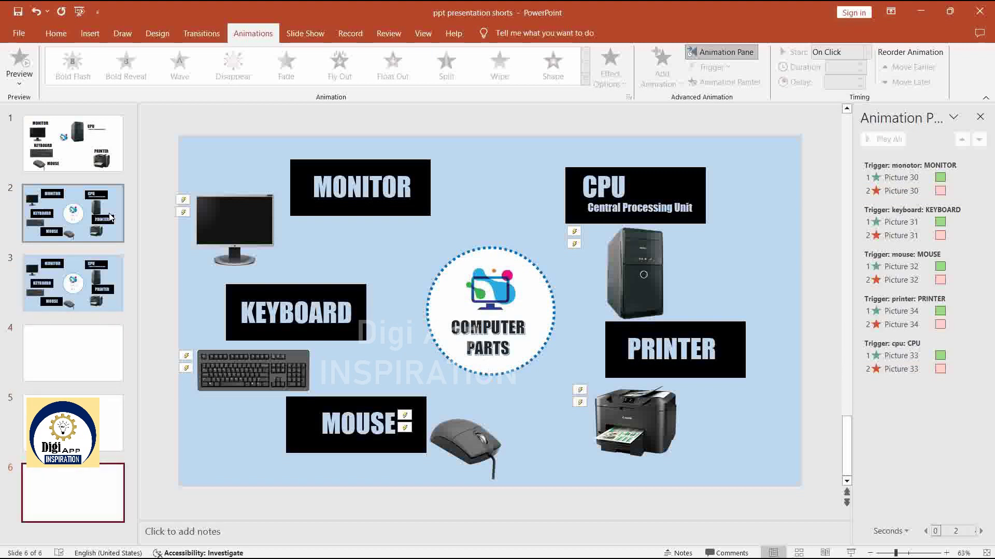
{"action": "key", "text": "ctrl+d"}
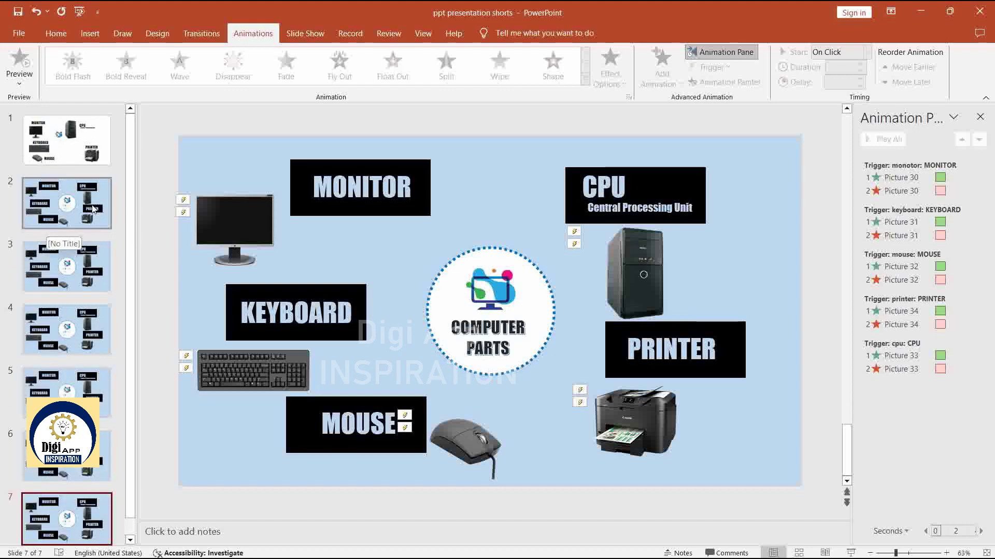
{"action": "left_click", "coordinate": [93, 209]}
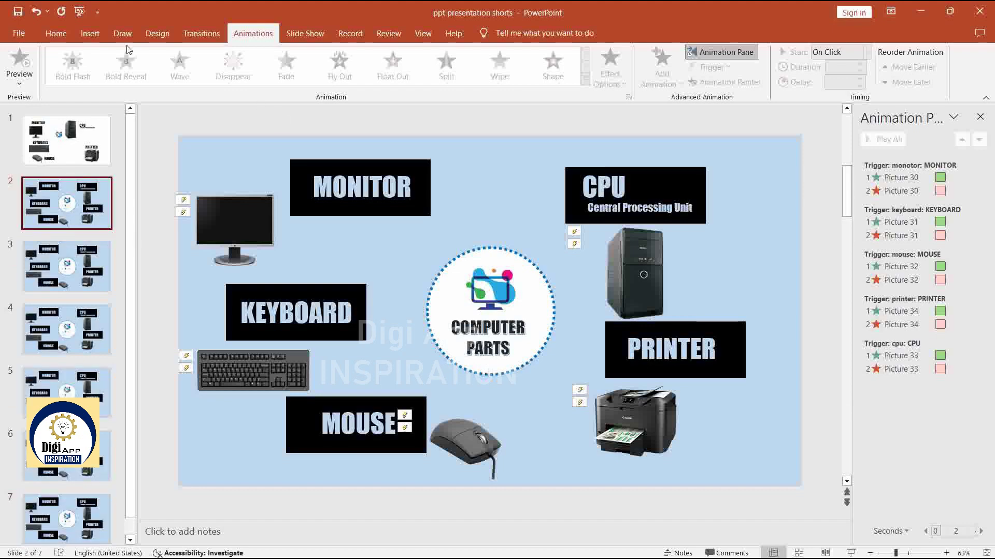
{"action": "left_click", "coordinate": [90, 33]}
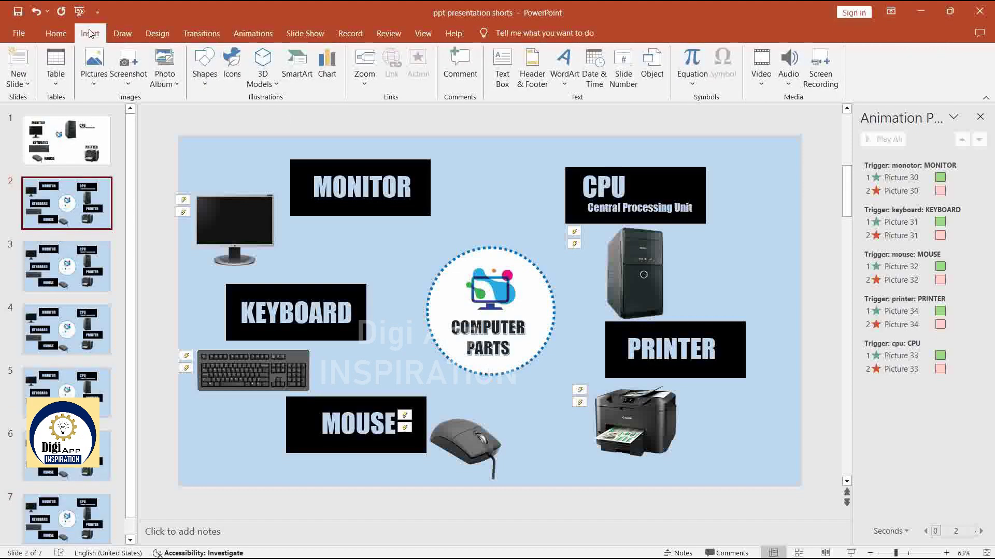
Draw an Up Arrow shape on slide 2 and centre it just above the COMPUTER PARTS circle.
{"action": "left_click", "coordinate": [201, 65]}
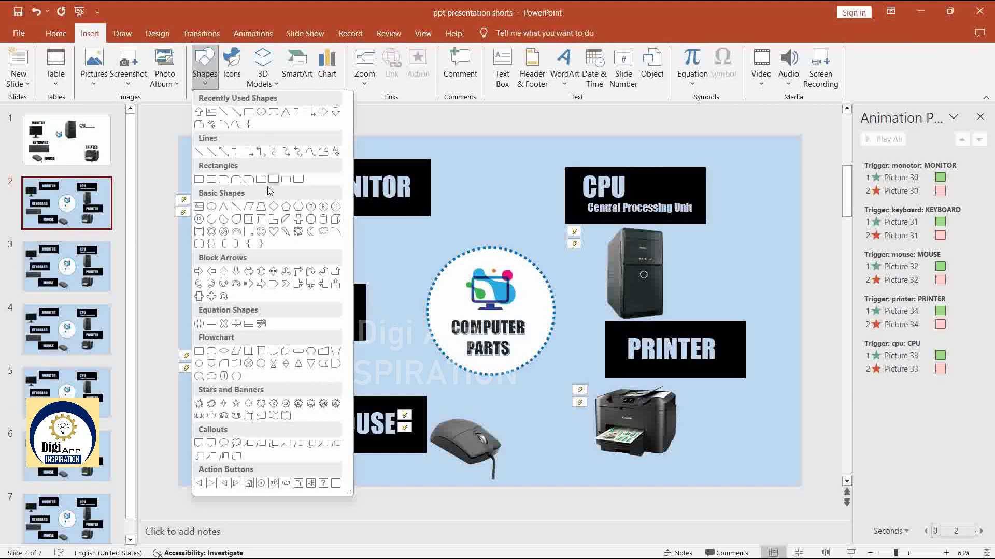
{"action": "left_click", "coordinate": [223, 271]}
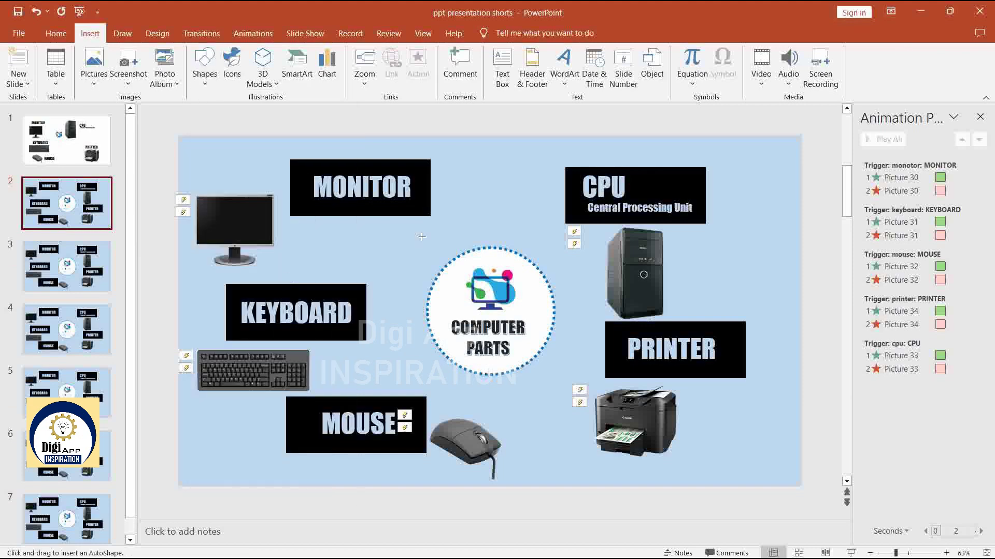
{"action": "left_click_drag", "start_coordinate": [474, 216], "coordinate": [495, 257]}
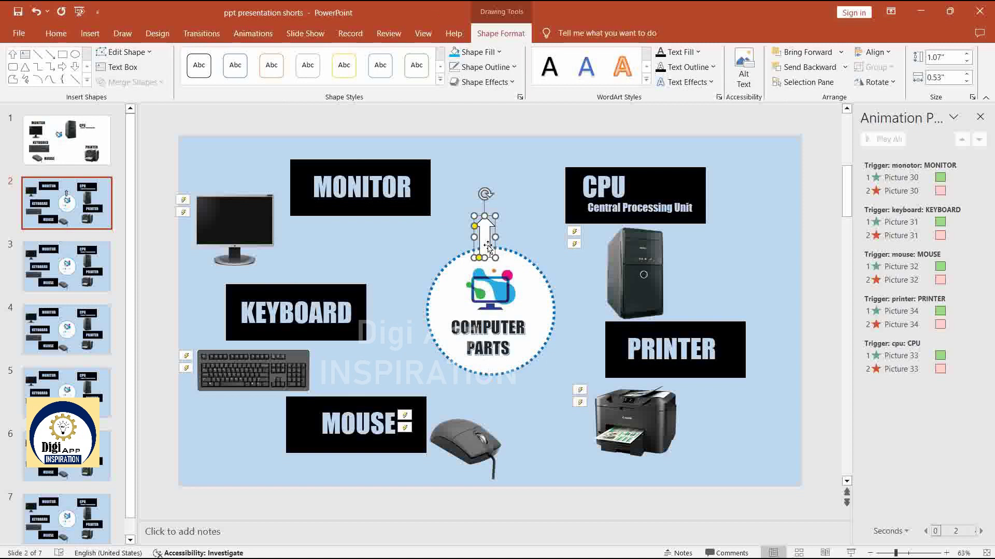
{"action": "right_click", "coordinate": [488, 246]}
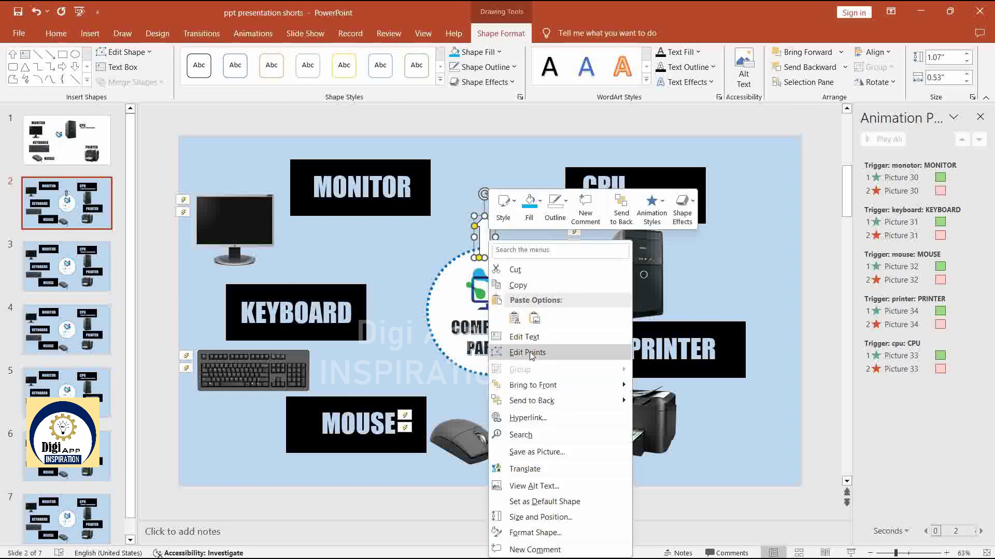
{"action": "left_click", "coordinate": [550, 532]}
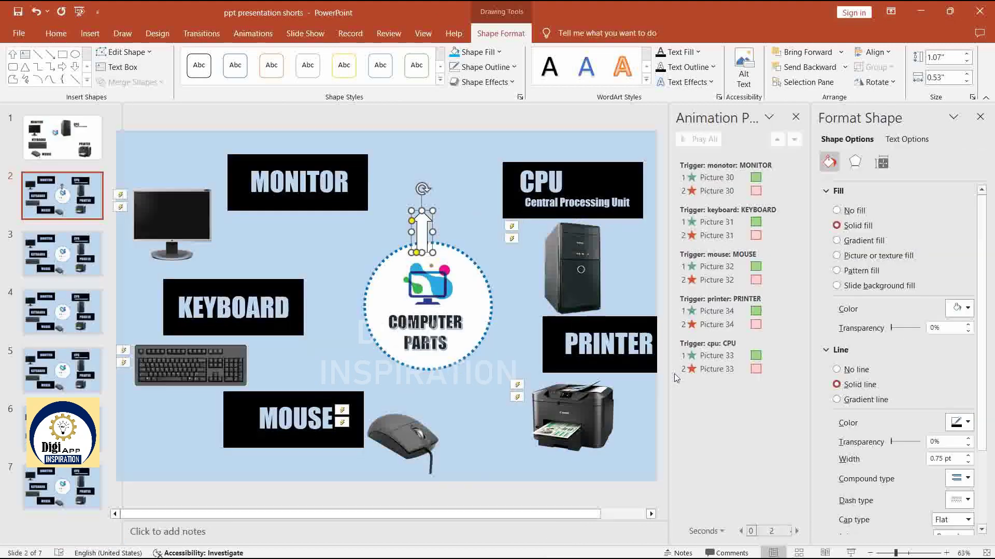
{"action": "left_click", "coordinate": [795, 116]}
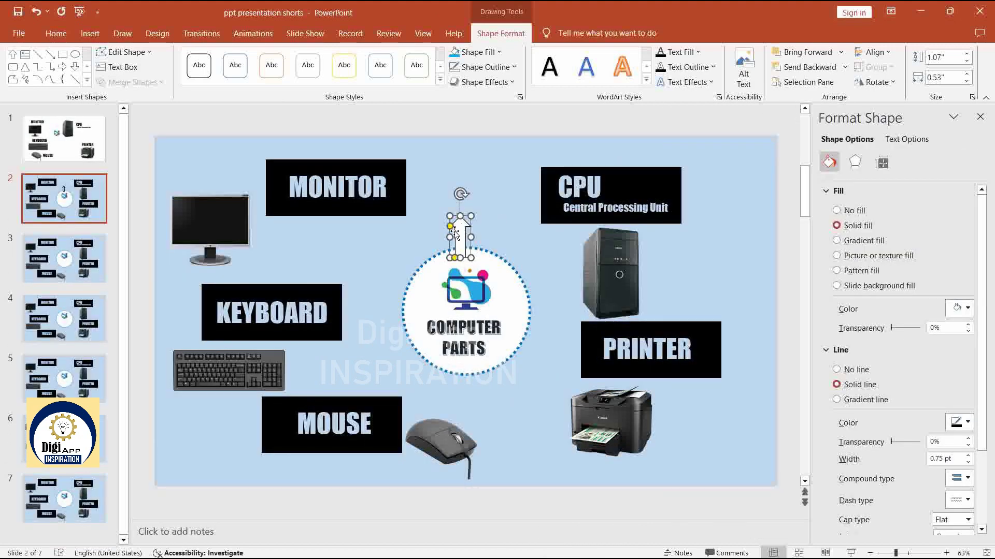
{"action": "left_click_drag", "start_coordinate": [463, 230], "coordinate": [471, 232]}
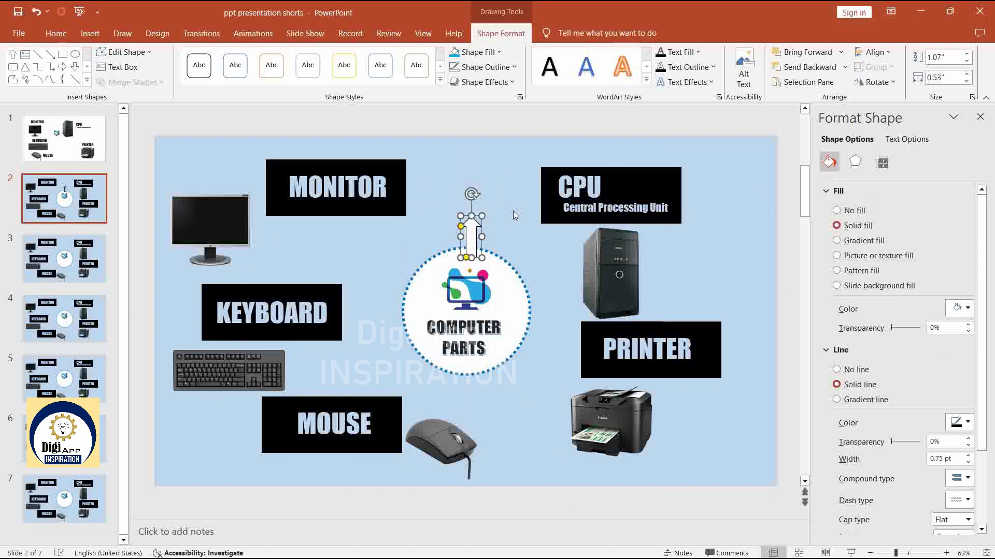
{"action": "left_click", "coordinate": [101, 253]}
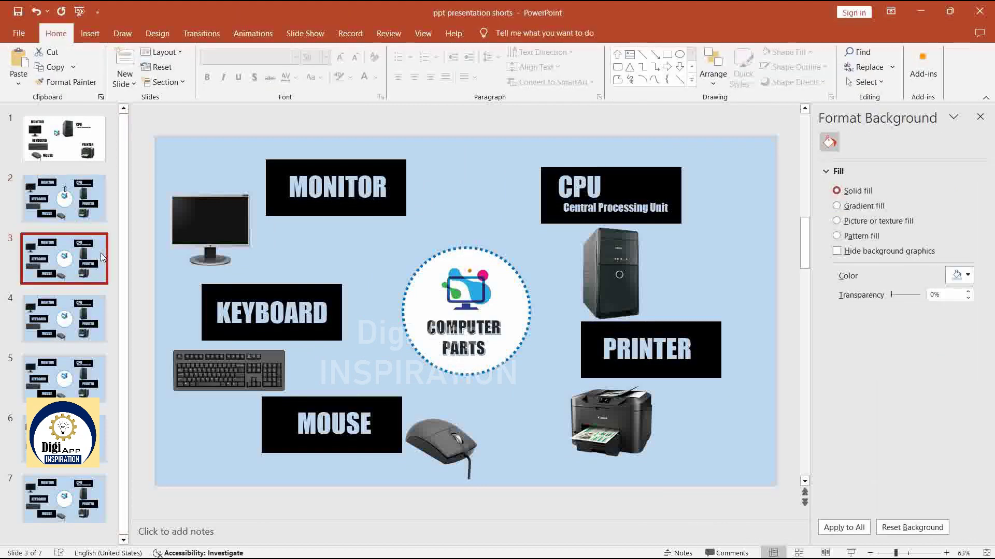
Paste the arrow onto slide 3, then set the slide 2 arrow's height and width to 0.
{"action": "key", "text": "ctrl+v"}
{"action": "left_click", "coordinate": [54, 200]}
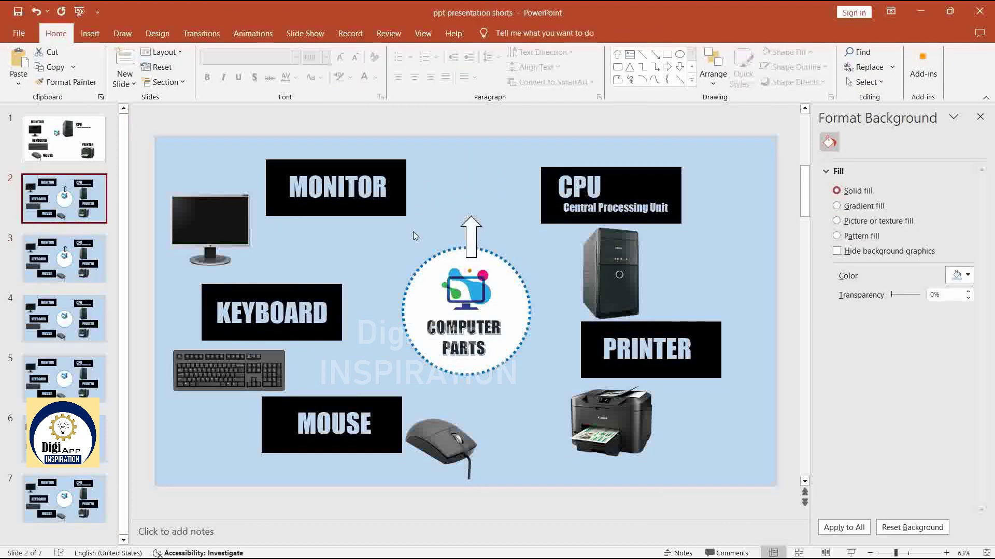
{"action": "left_click", "coordinate": [459, 229]}
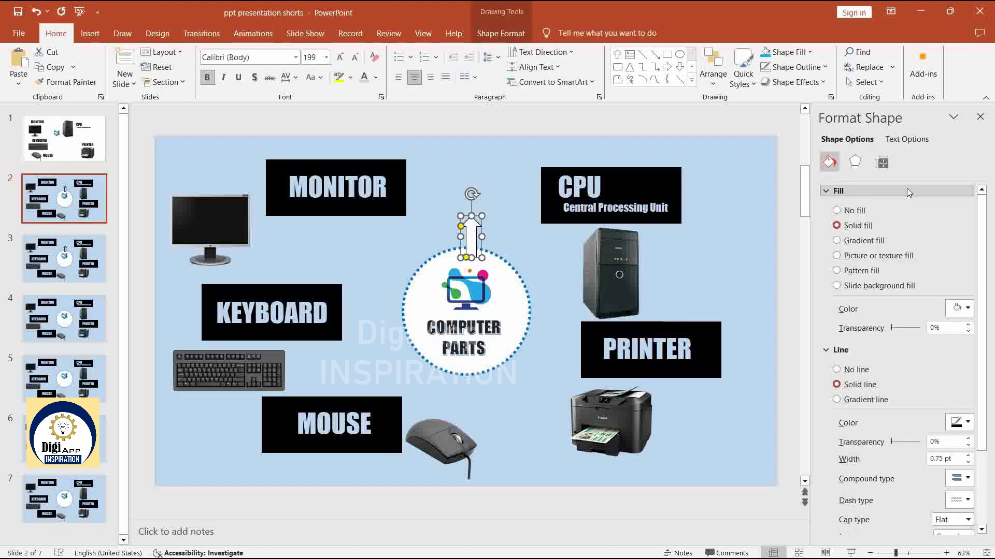
{"action": "left_click", "coordinate": [888, 166]}
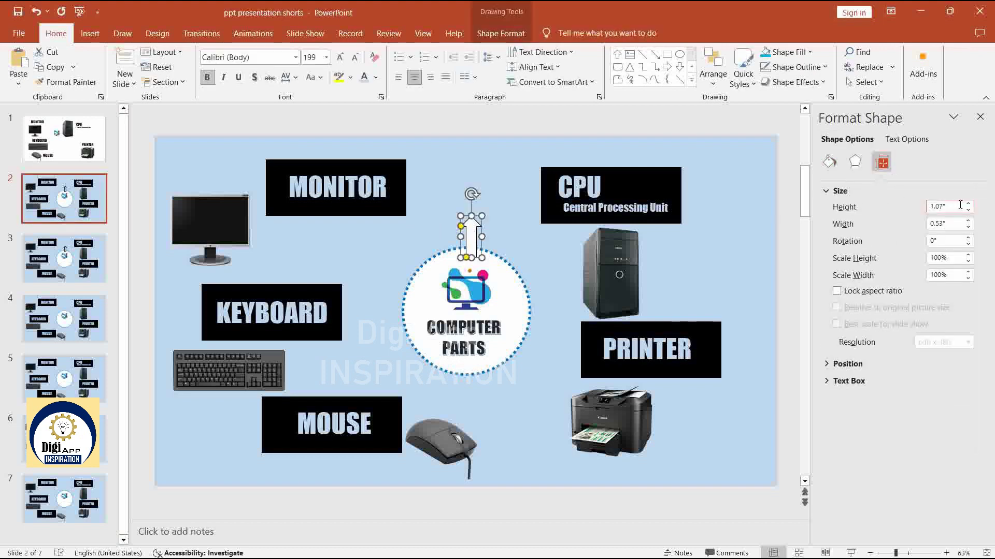
{"action": "type", "text": "0"}
{"action": "key", "text": "Tab"}
{"action": "type", "text": "0"}
{"action": "key", "text": "Return"}
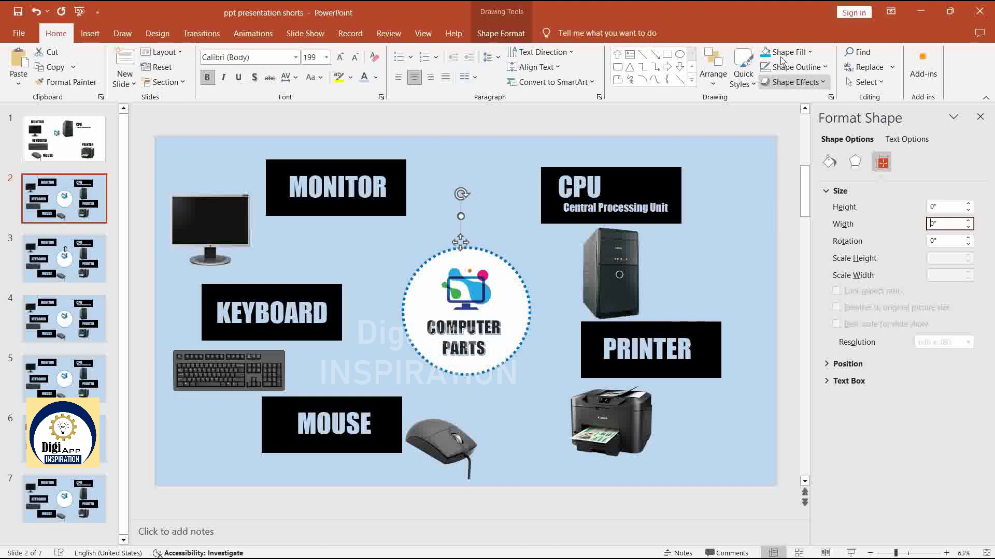
Send the collapsed arrow to the back and move it onto the circle's centre.
{"action": "left_click", "coordinate": [522, 36]}
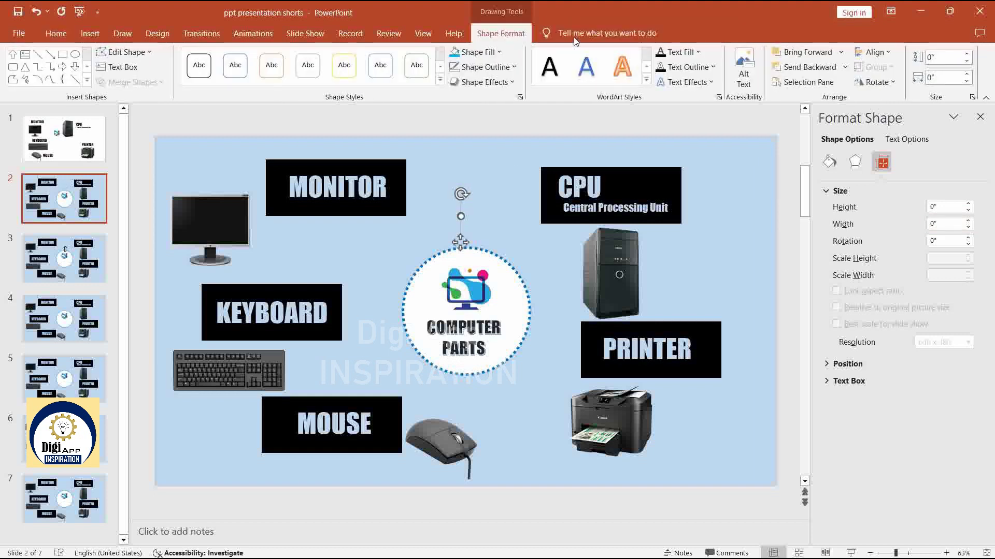
{"action": "left_click", "coordinate": [845, 70]}
{"action": "left_click", "coordinate": [832, 101]}
{"action": "left_click_drag", "start_coordinate": [462, 241], "coordinate": [462, 263]}
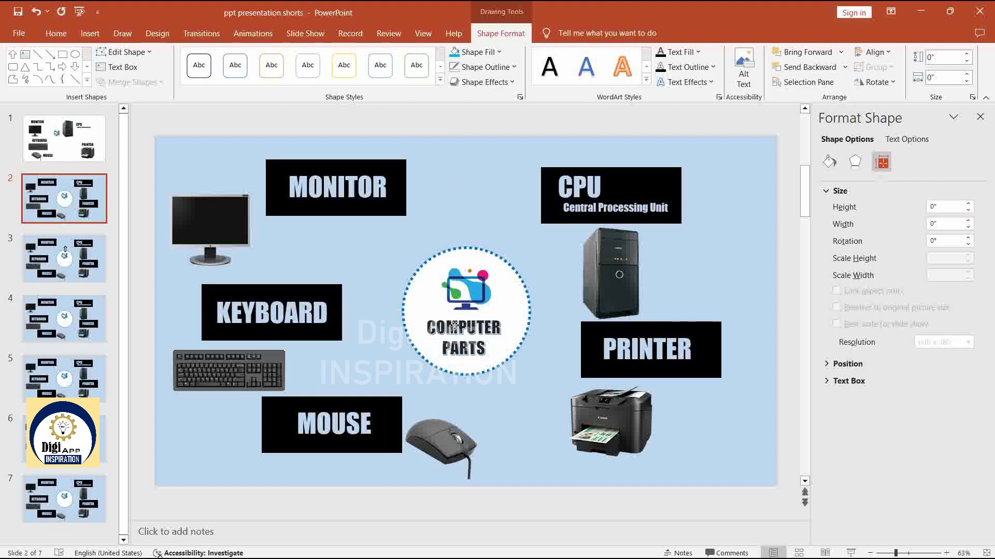
{"action": "left_click_drag", "start_coordinate": [461, 324], "coordinate": [465, 324]}
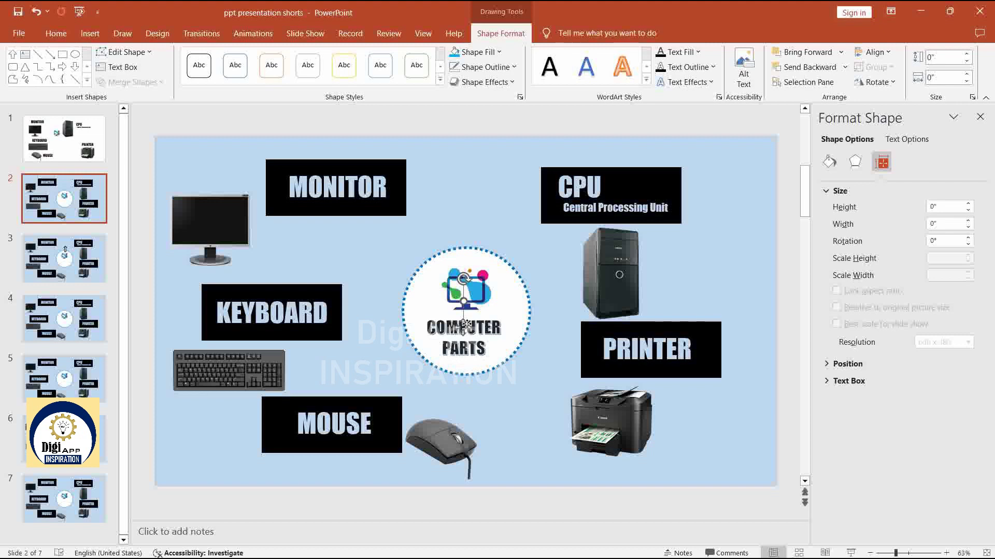
Duplicate the MONITOR box, size the copy to 0 by 0, and send it behind the circle's centre.
{"action": "left_click", "coordinate": [404, 210]}
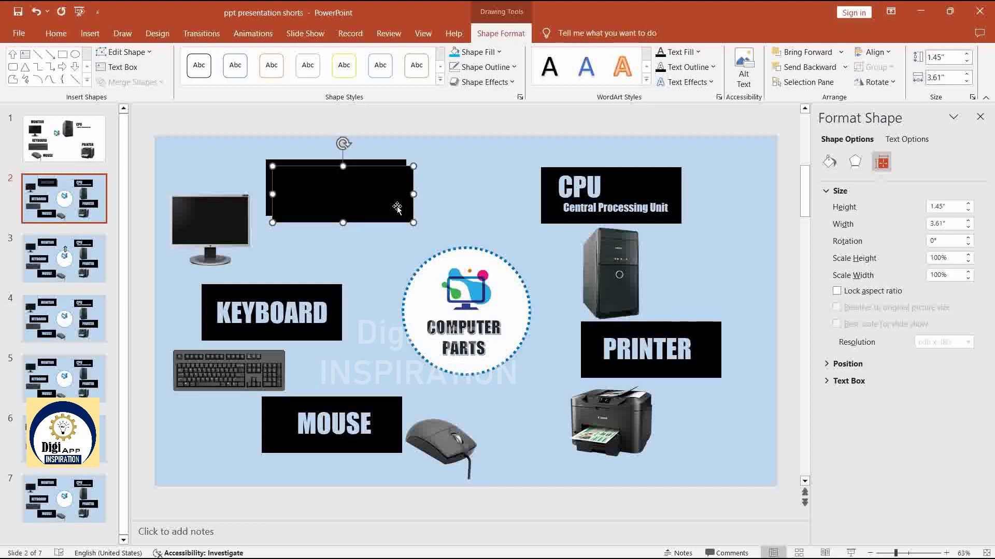
{"action": "left_click_drag", "start_coordinate": [405, 212], "coordinate": [511, 254], "text": "ctrl"}
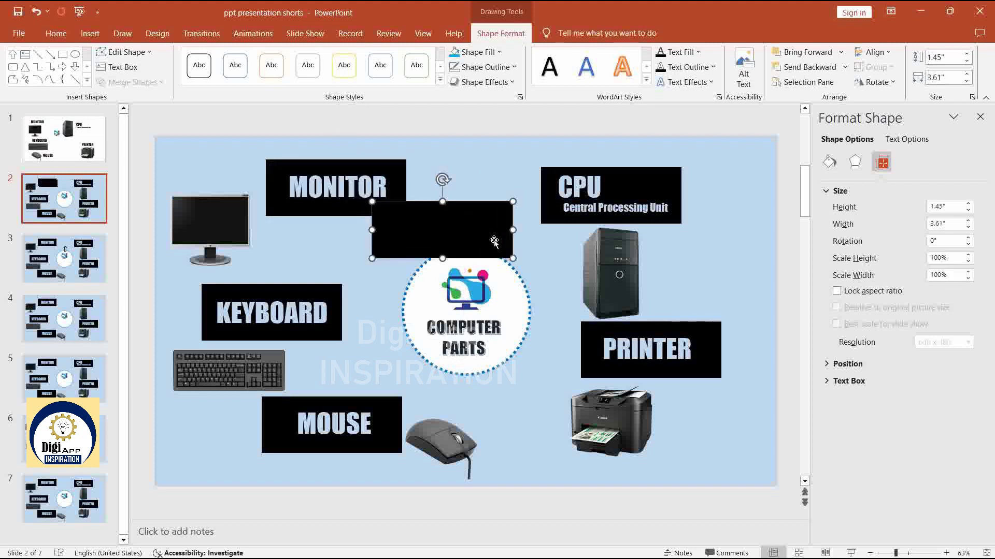
{"action": "left_click", "coordinate": [932, 207]}
{"action": "type", "text": "0"}
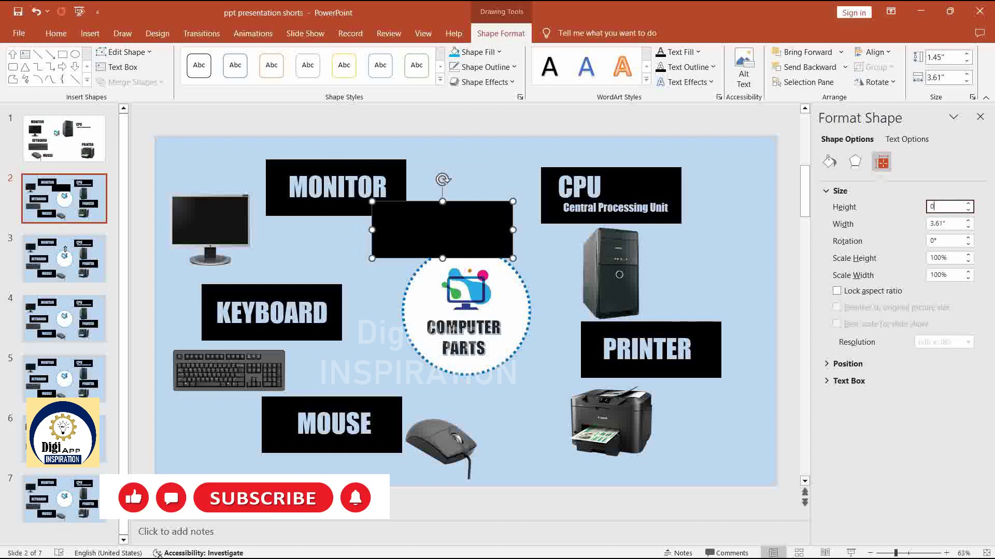
{"action": "key", "text": "Tab"}
{"action": "type", "text": "0"}
{"action": "key", "text": "Return"}
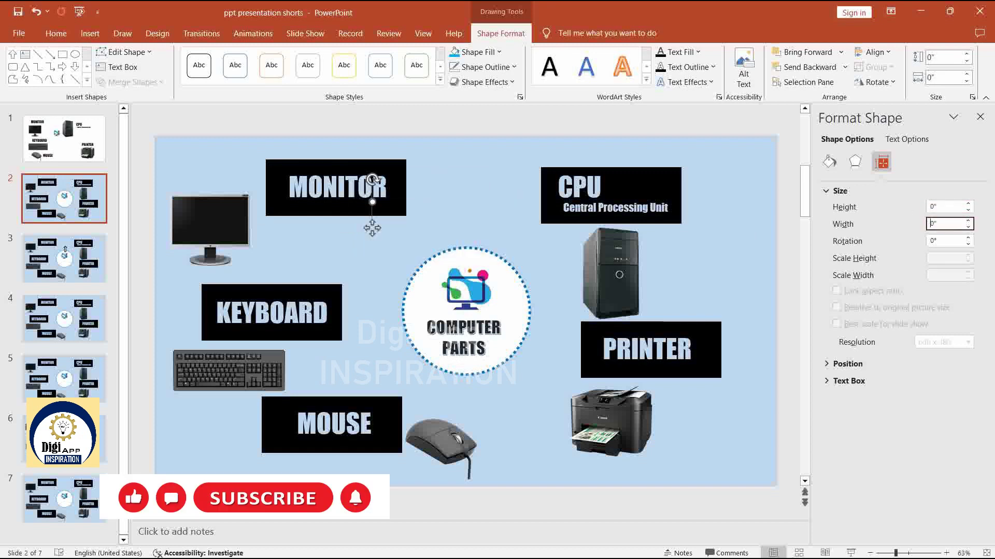
{"action": "left_click", "coordinate": [845, 67]}
{"action": "left_click", "coordinate": [833, 99]}
{"action": "left_click_drag", "start_coordinate": [372, 228], "coordinate": [471, 328]}
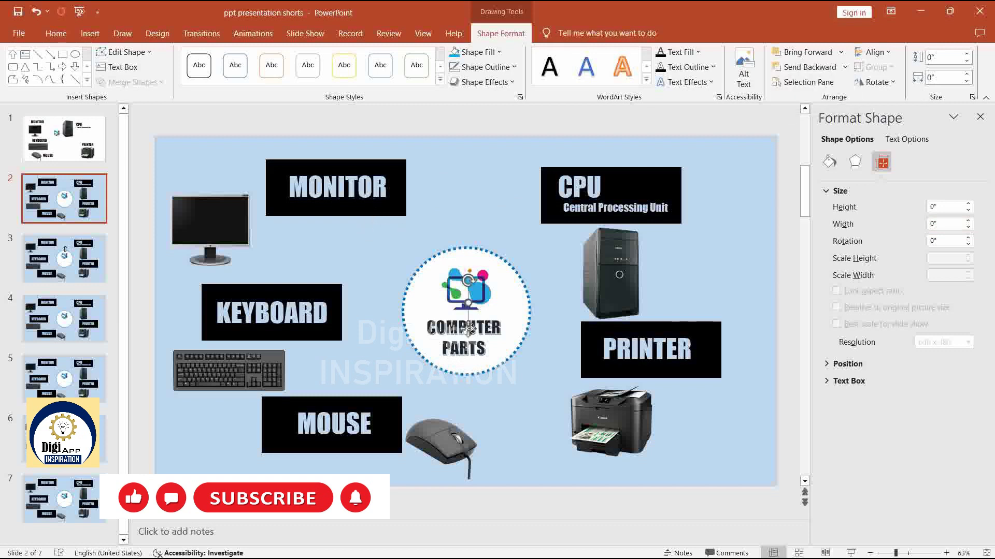
{"action": "left_click", "coordinate": [508, 119]}
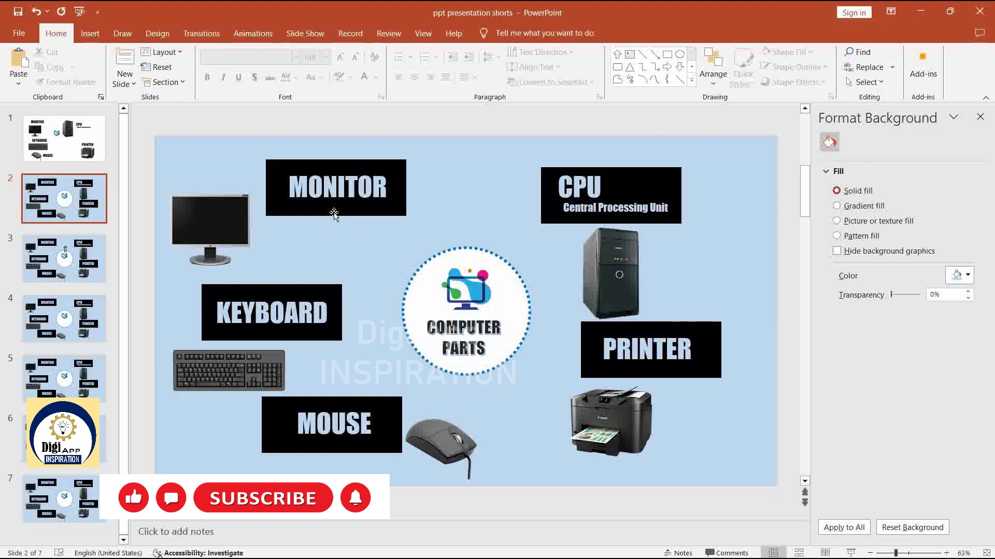
Select the MONITOR, KEYBOARD, MOUSE, PRINTER and CPU label boxes on slide 2 and delete them.
{"action": "left_click", "coordinate": [307, 214]}
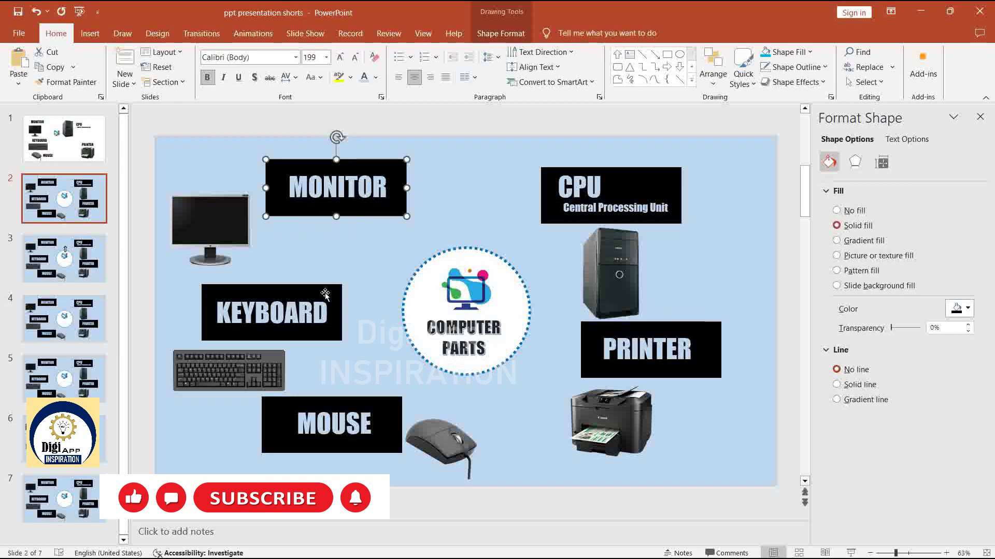
{"action": "left_click", "coordinate": [329, 290], "text": "shift"}
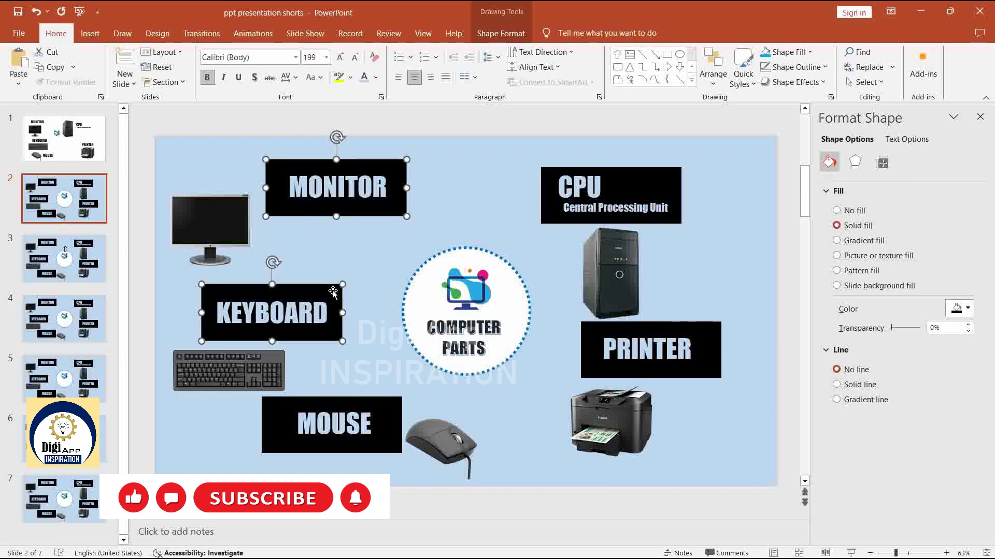
{"action": "left_click", "coordinate": [394, 409], "text": "shift"}
{"action": "left_click", "coordinate": [709, 335], "text": "shift"}
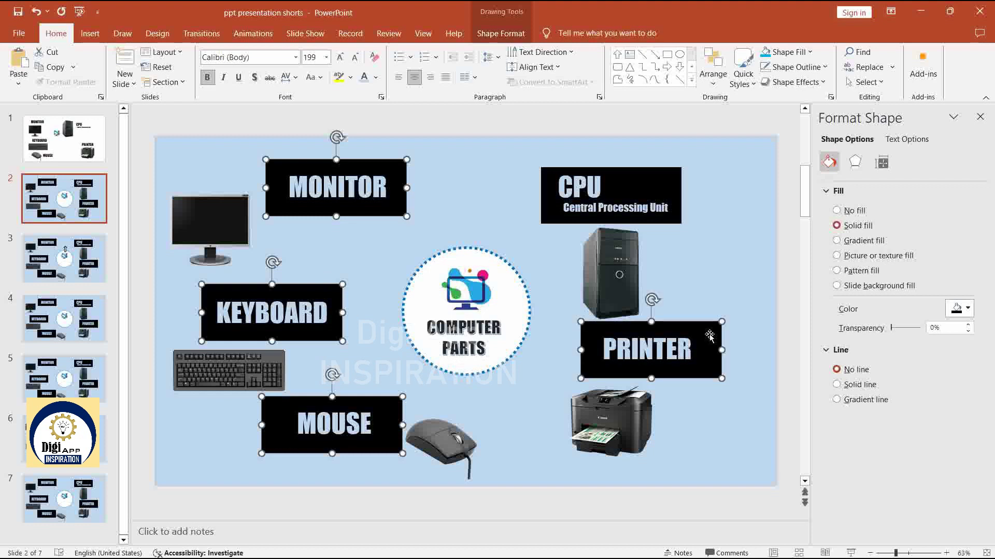
{"action": "left_click", "coordinate": [667, 175], "text": "shift"}
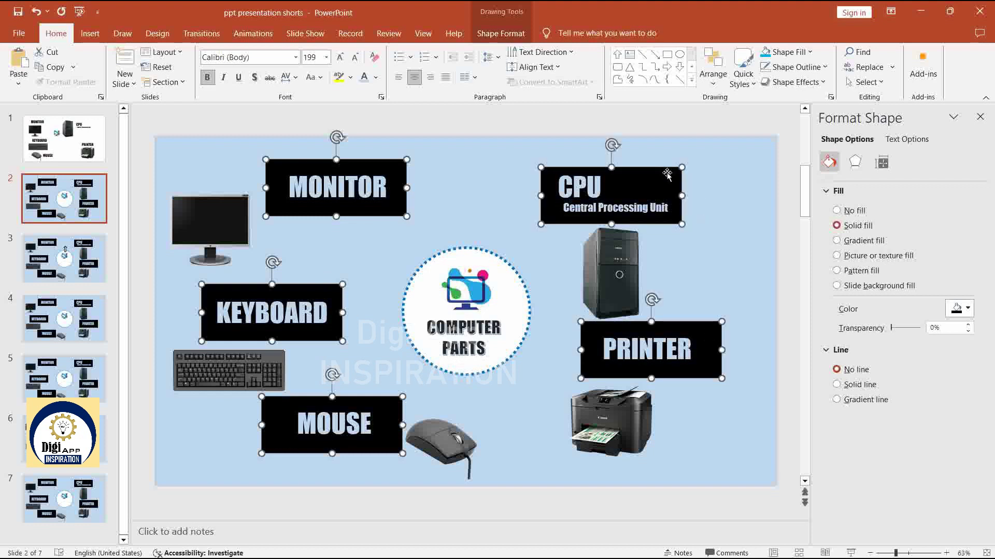
{"action": "key", "text": "Delete"}
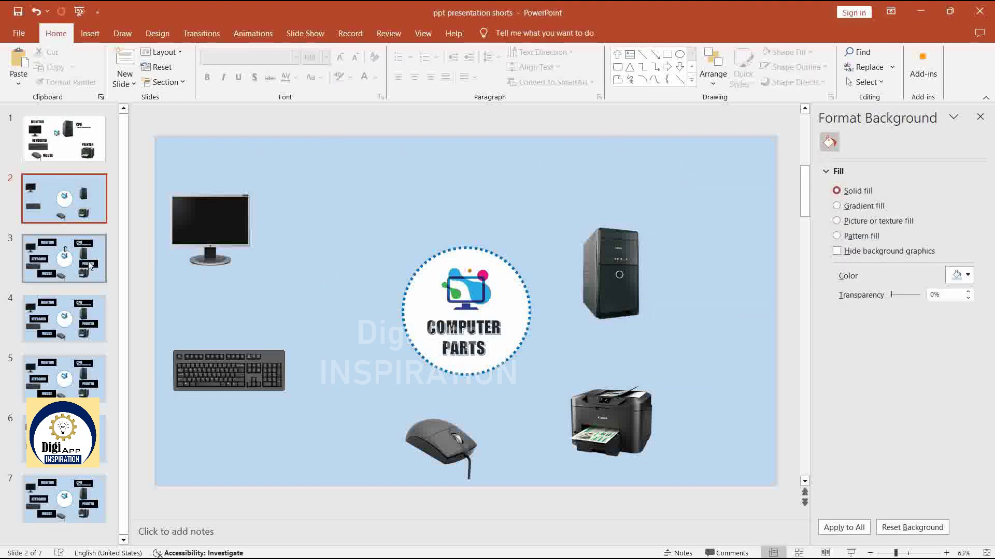
On slide 3, tilt the arrow up-left toward MONITOR and send it behind the circle.
{"action": "left_click", "coordinate": [106, 259]}
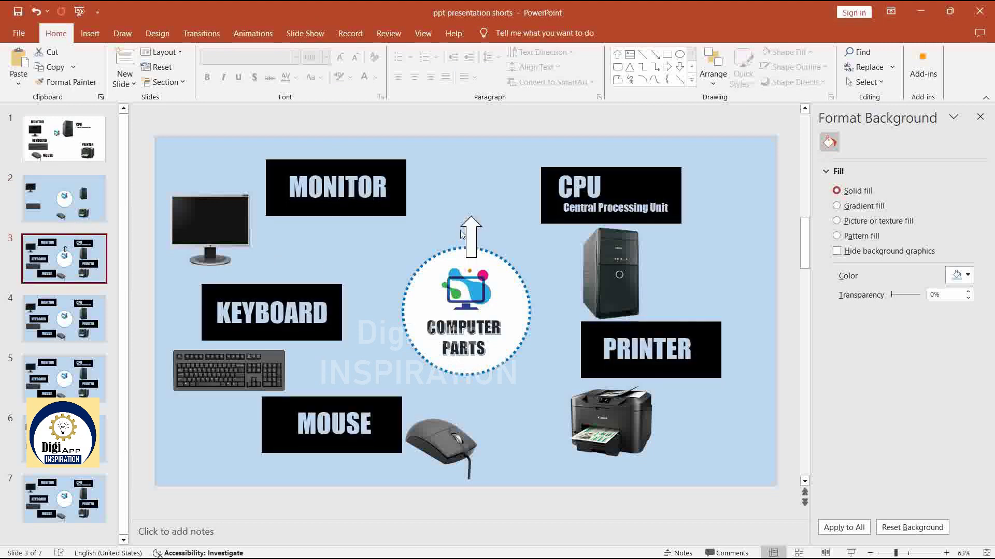
{"action": "left_click", "coordinate": [468, 230]}
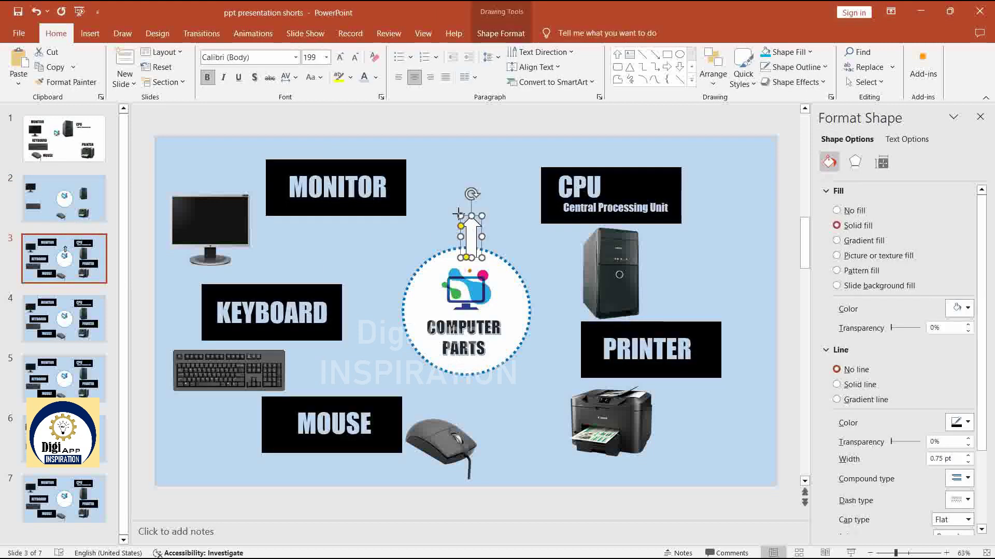
{"action": "key", "text": "ctrl+z"}
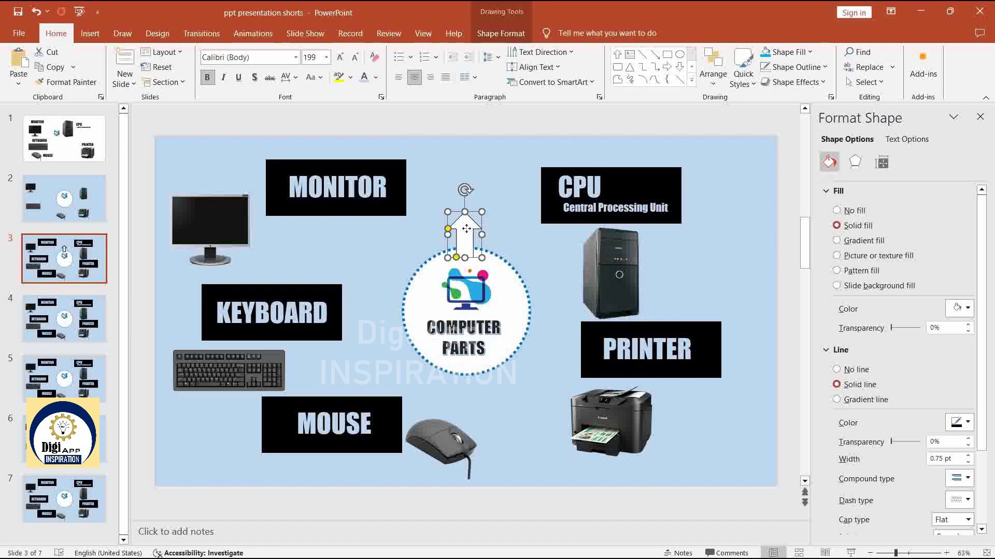
{"action": "left_click_drag", "start_coordinate": [467, 228], "coordinate": [428, 245]}
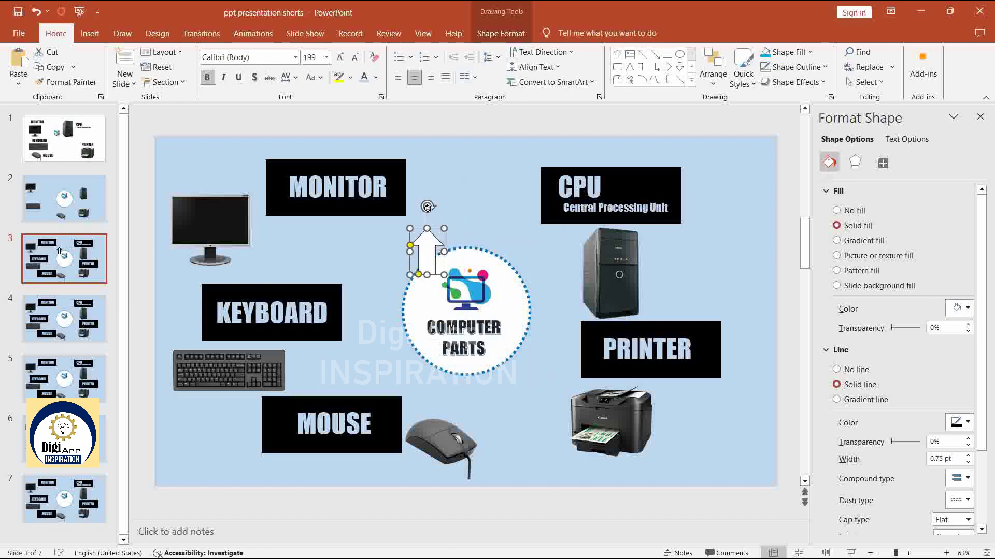
{"action": "left_click_drag", "start_coordinate": [427, 207], "coordinate": [400, 214]}
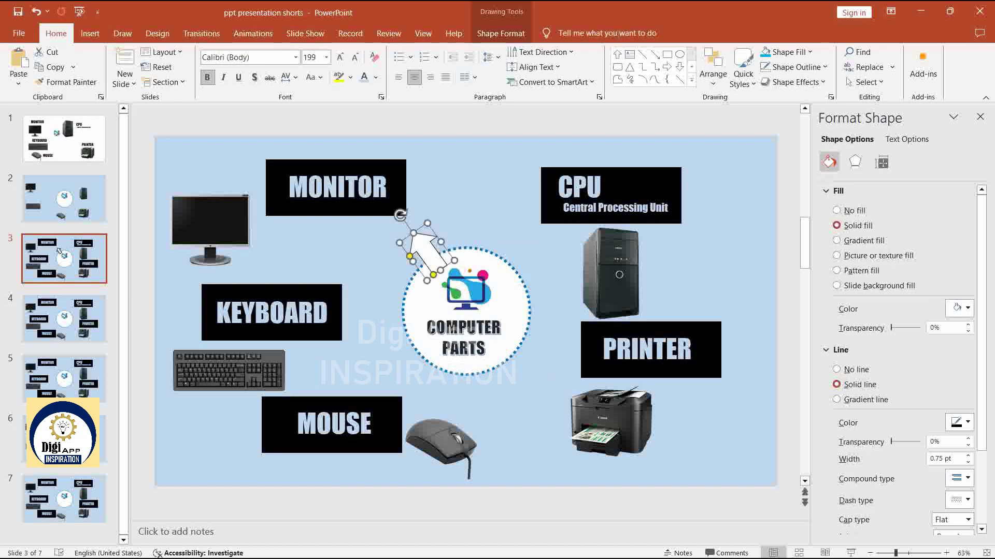
{"action": "left_click", "coordinate": [501, 33]}
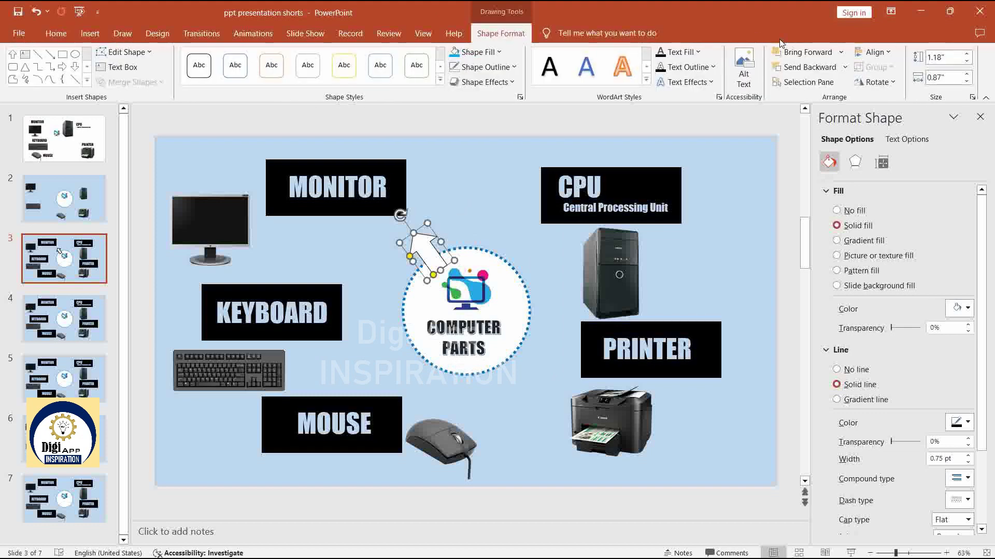
{"action": "left_click", "coordinate": [845, 67]}
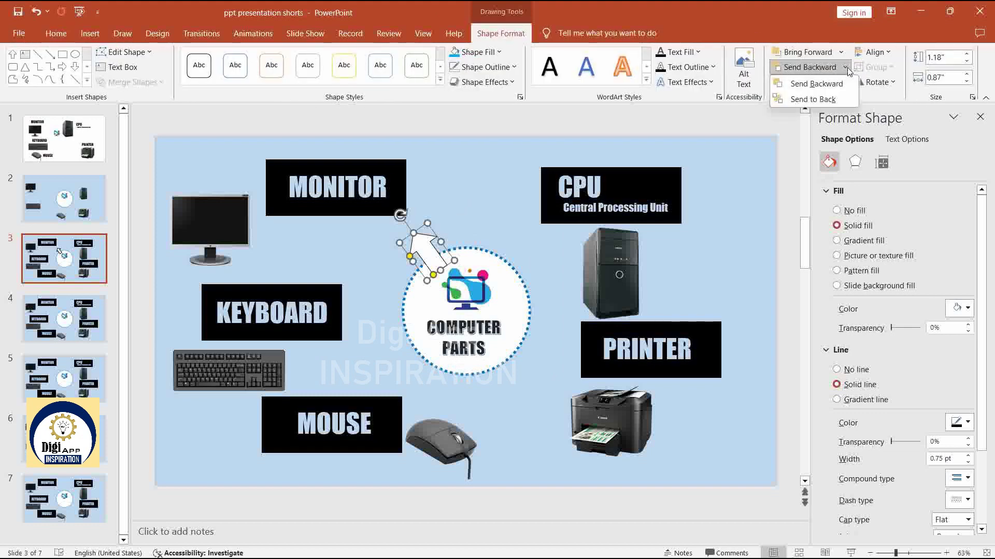
{"action": "left_click", "coordinate": [836, 99]}
{"action": "key", "text": "Escape"}
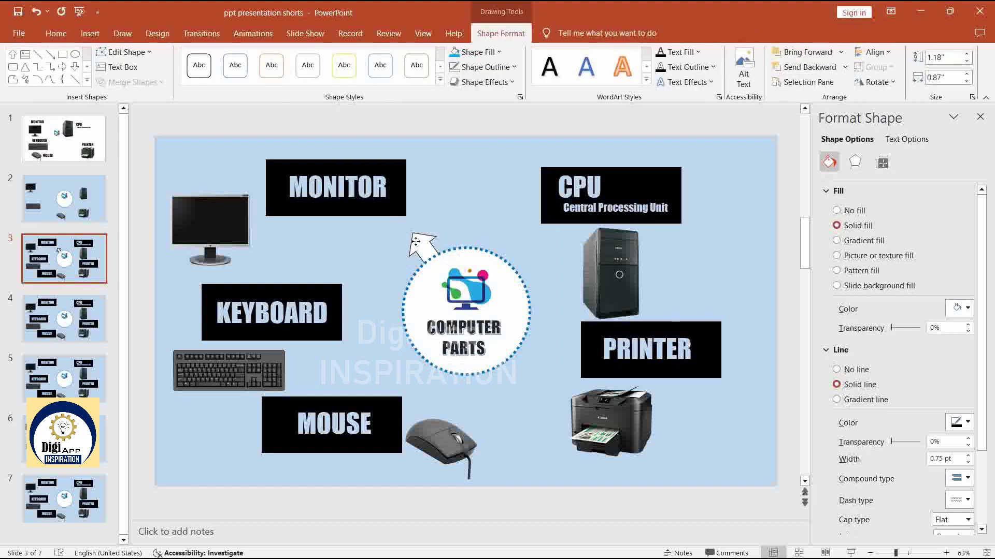
{"action": "left_click", "coordinate": [414, 238]}
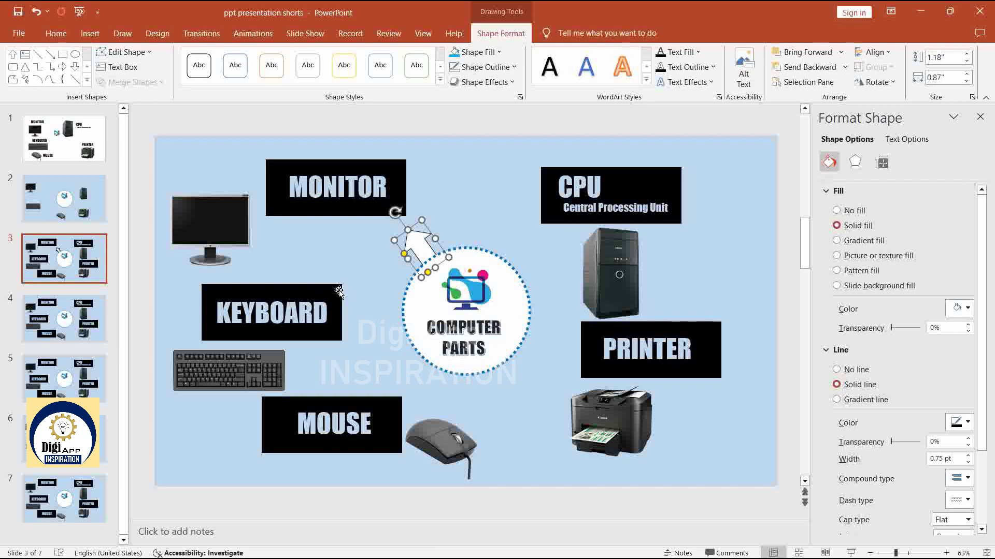
Delete the KEYBOARD, MOUSE, PRINTER and CPU label boxes from slide 3.
{"action": "left_click", "coordinate": [338, 291]}
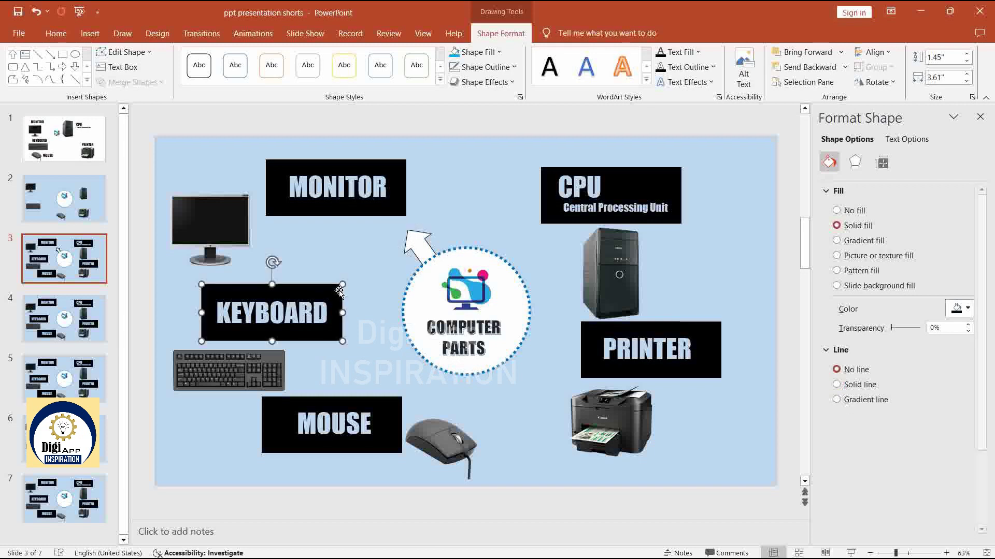
{"action": "left_click", "coordinate": [397, 401], "text": "shift"}
{"action": "left_click", "coordinate": [706, 341], "text": "shift"}
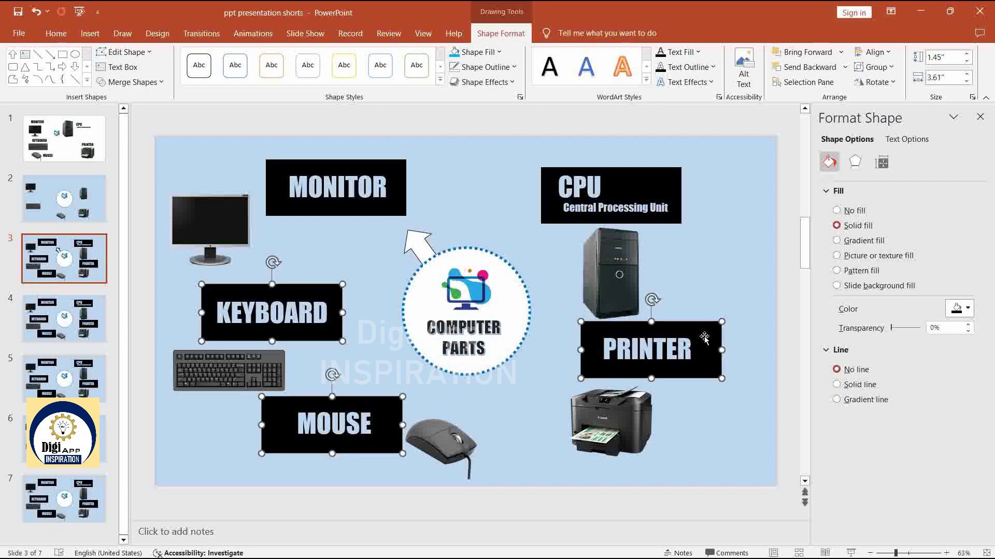
{"action": "left_click", "coordinate": [670, 177], "text": "shift"}
{"action": "key", "text": "Delete"}
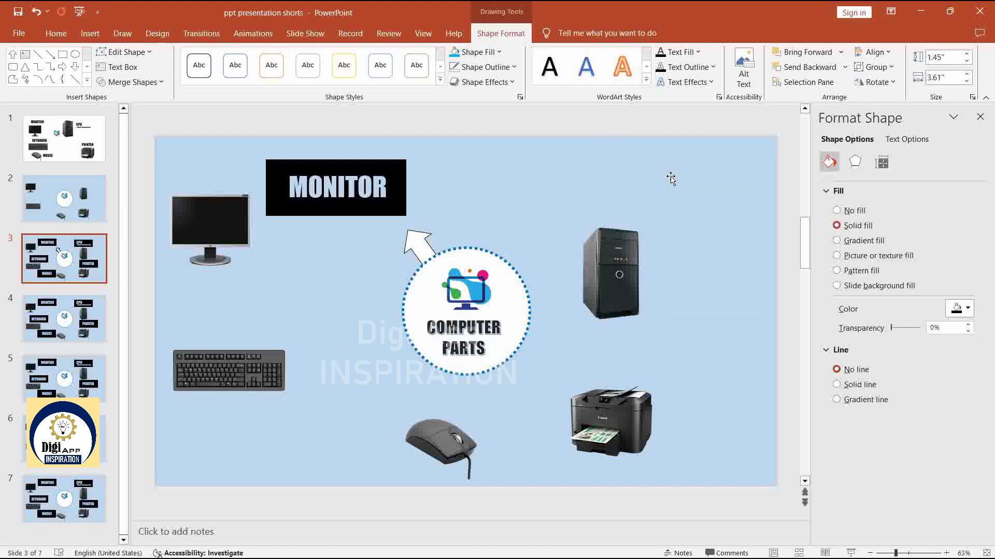
{"action": "left_click", "coordinate": [420, 247]}
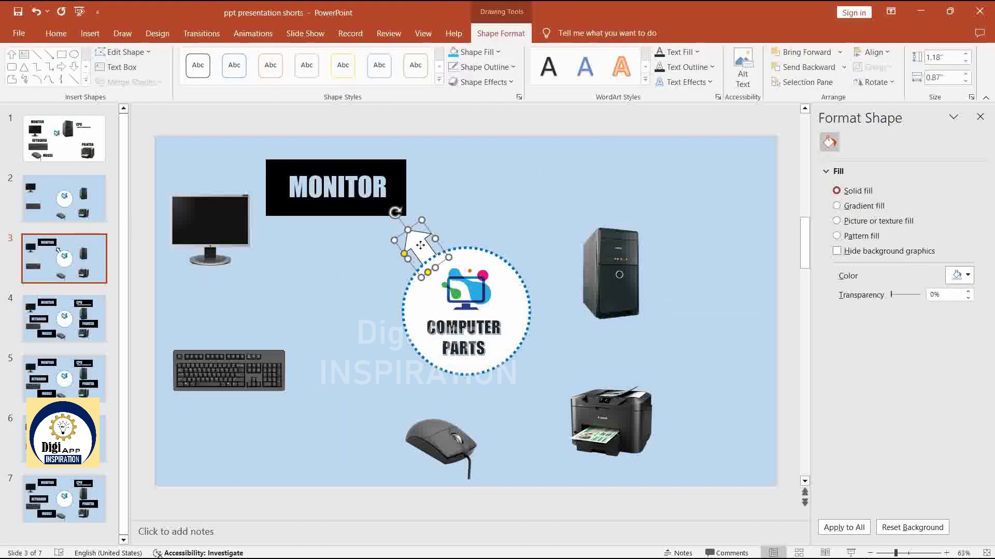
Paste the arrow onto slide 4, send it to the back, and rotate it toward KEYBOARD.
{"action": "left_click", "coordinate": [96, 310]}
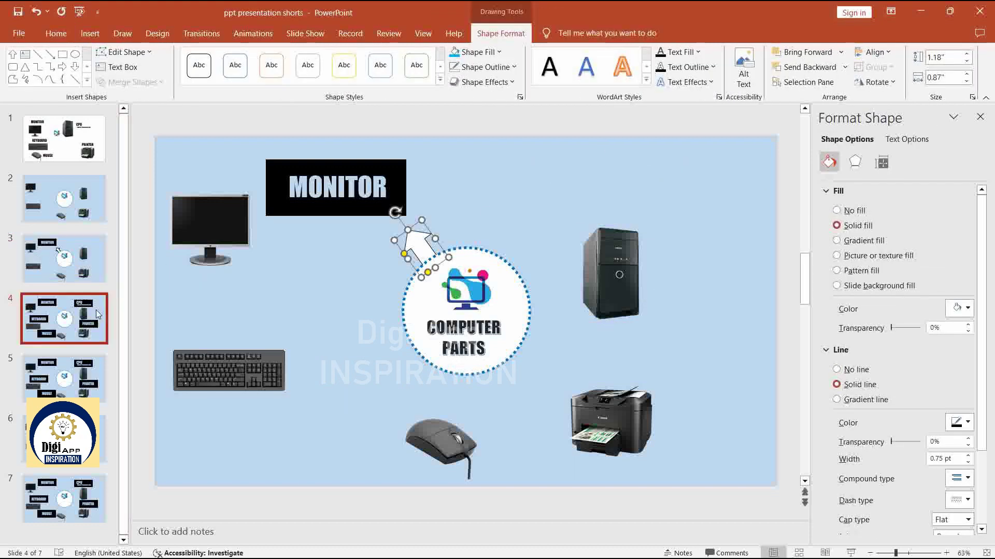
{"action": "key", "text": "ctrl+v"}
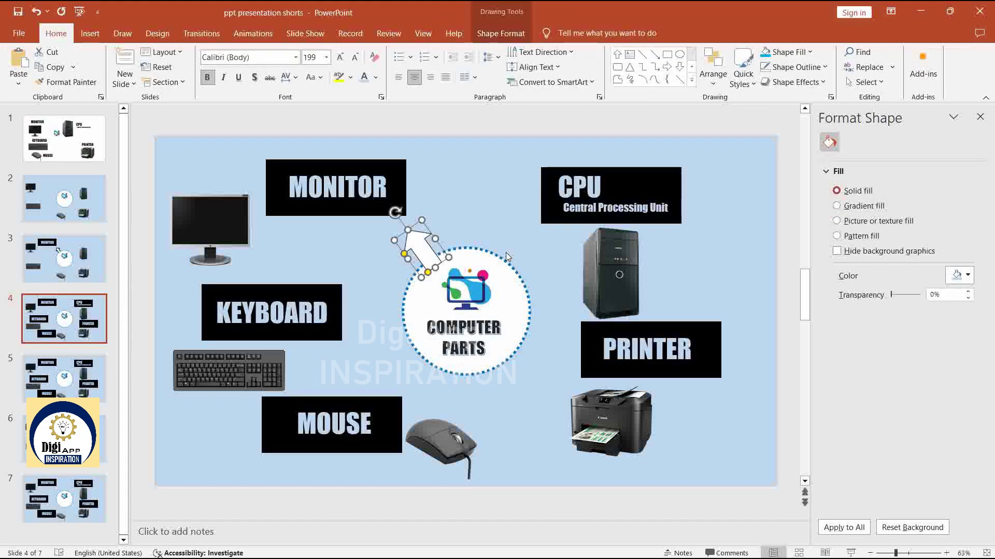
{"action": "left_click", "coordinate": [532, 34]}
{"action": "left_click", "coordinate": [849, 69]}
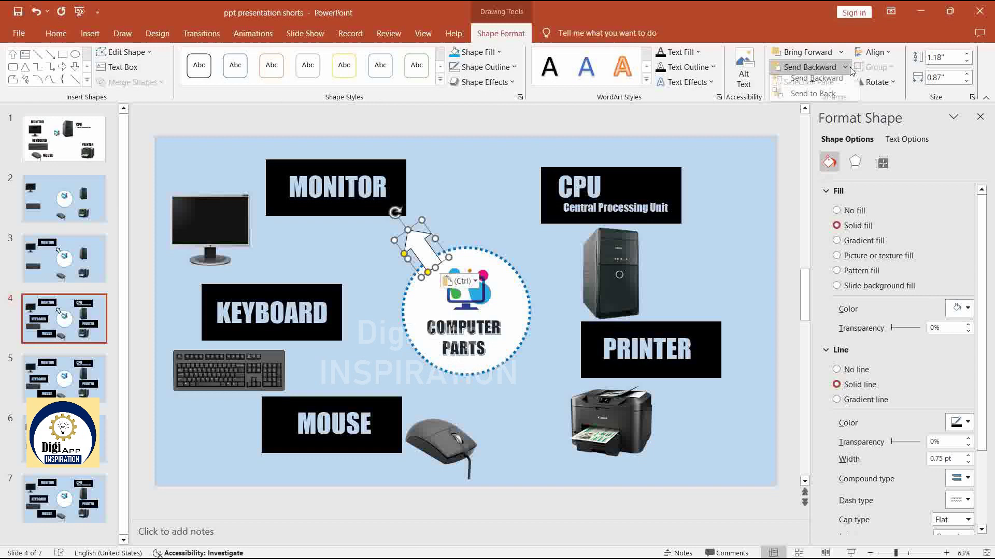
{"action": "left_click", "coordinate": [830, 99]}
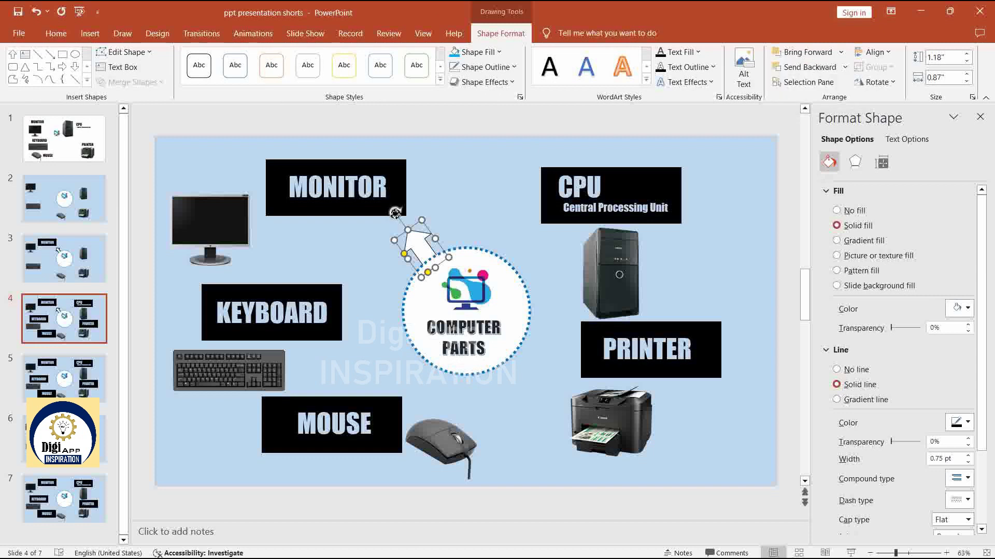
{"action": "mouse_move", "coordinate": [395, 213]}
{"action": "left_mouse_down"}
{"action": "mouse_move", "coordinate": [376, 248]}
{"action": "mouse_move", "coordinate": [387, 307]}
{"action": "left_mouse_up"}
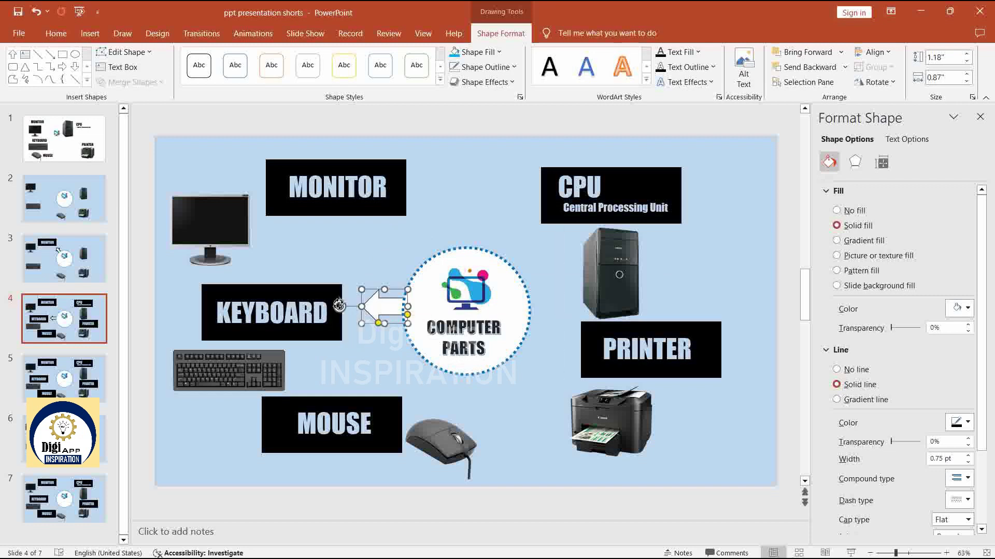
Delete the MONITOR, MOUSE, PRINTER and CPU labels from slide 4.
{"action": "left_click", "coordinate": [339, 306]}
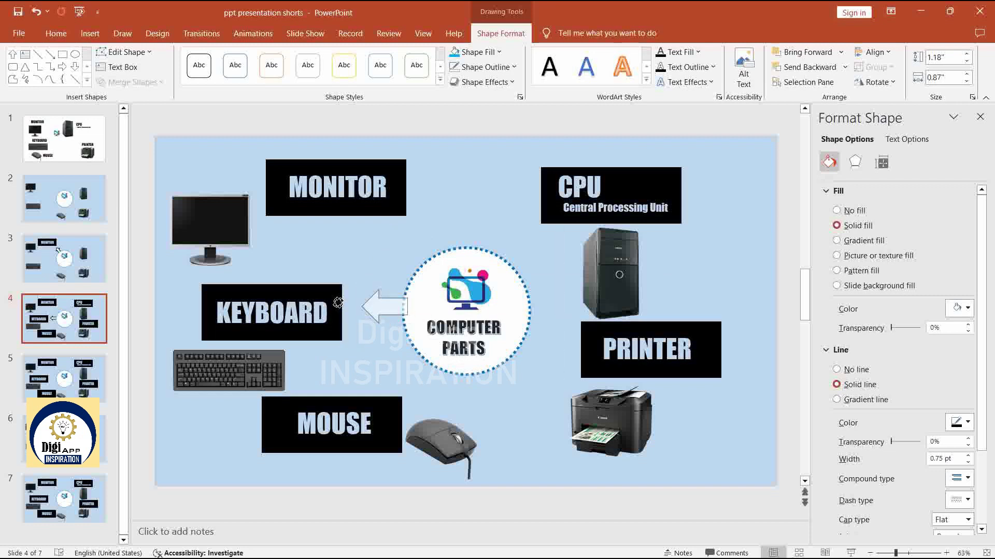
{"action": "left_click", "coordinate": [400, 207]}
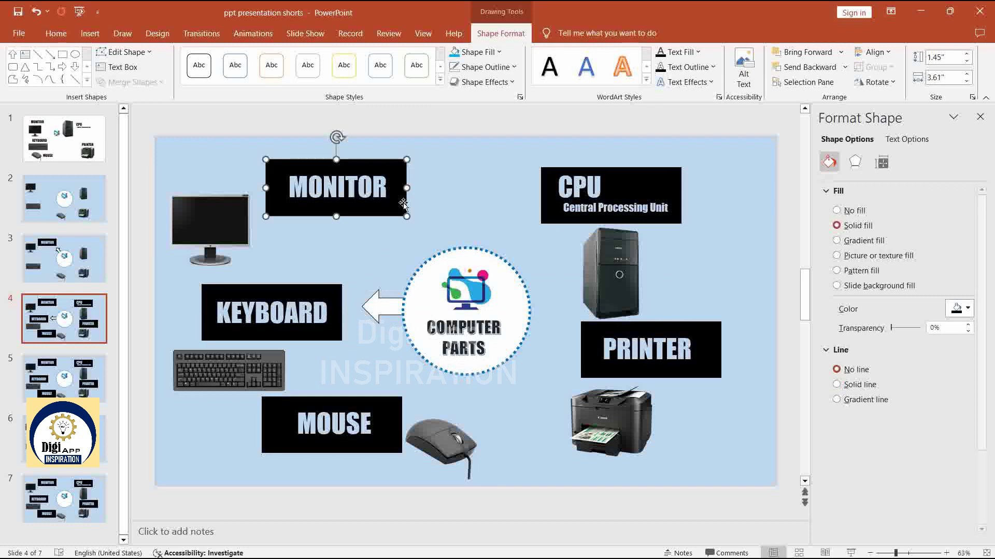
{"action": "left_click", "coordinate": [395, 407], "text": "shift"}
{"action": "left_click", "coordinate": [713, 340], "text": "shift"}
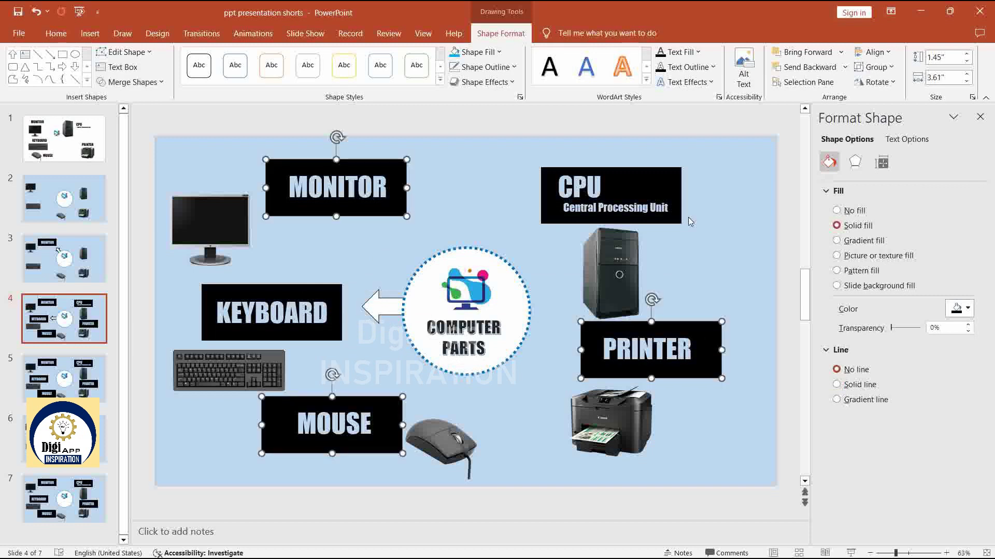
{"action": "left_click", "coordinate": [671, 179], "text": "shift"}
{"action": "key", "text": "Delete"}
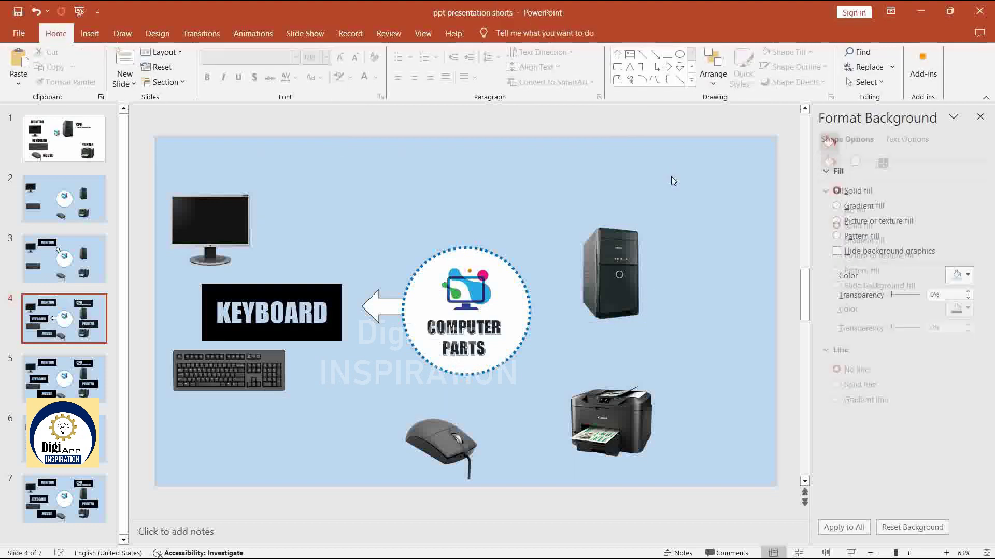
{"action": "left_click", "coordinate": [392, 302]}
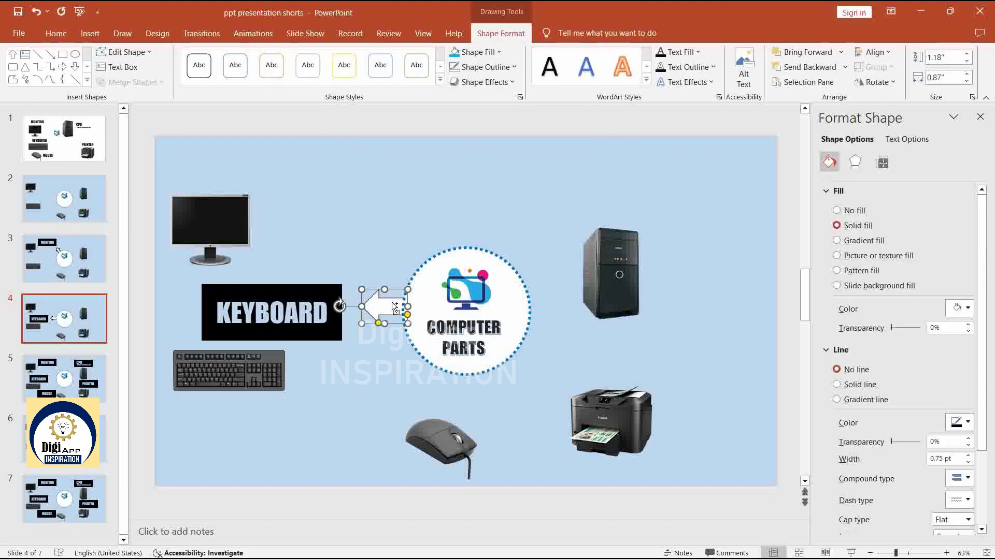
{"action": "left_click", "coordinate": [89, 395]}
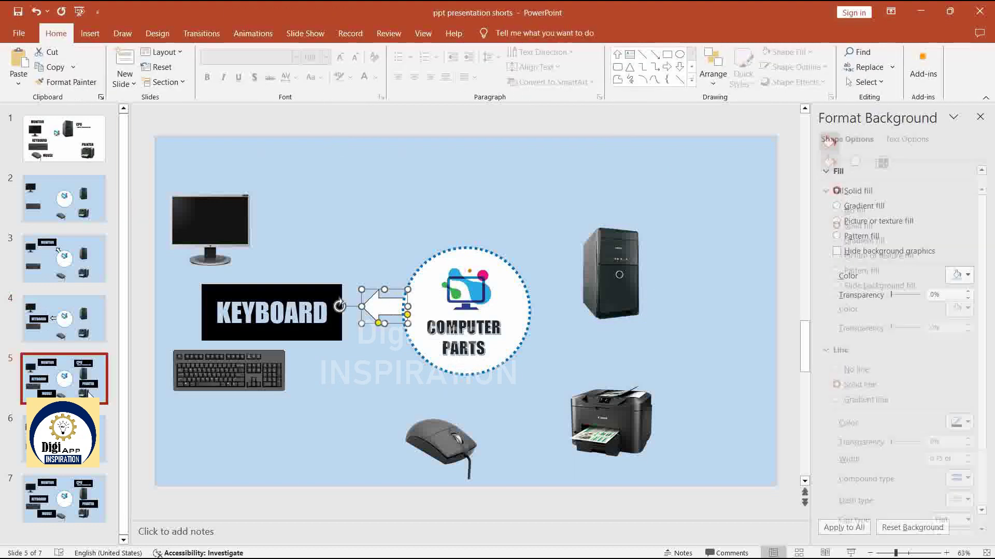
Paste the arrow onto slide 5, angle it down-left toward MOUSE, and send it to back.
{"action": "key", "text": "ctrl+v"}
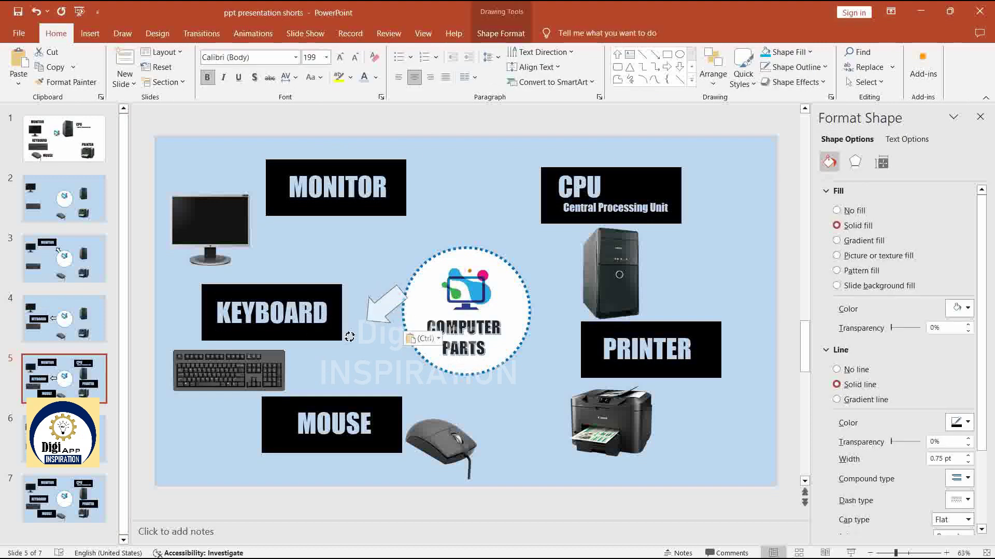
{"action": "left_click_drag", "start_coordinate": [344, 328], "coordinate": [349, 335]}
{"action": "left_click_drag", "start_coordinate": [384, 299], "coordinate": [410, 359]}
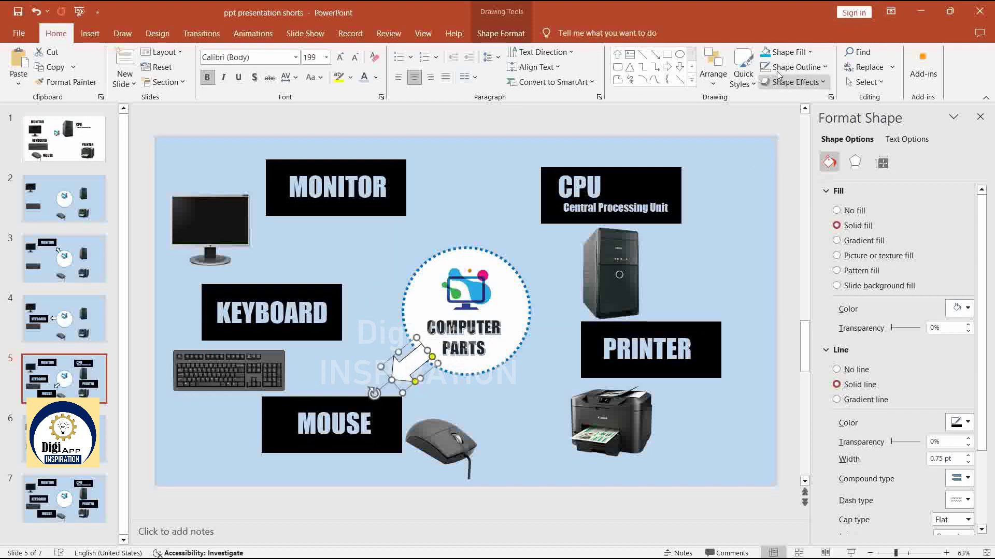
{"action": "left_click", "coordinate": [510, 34]}
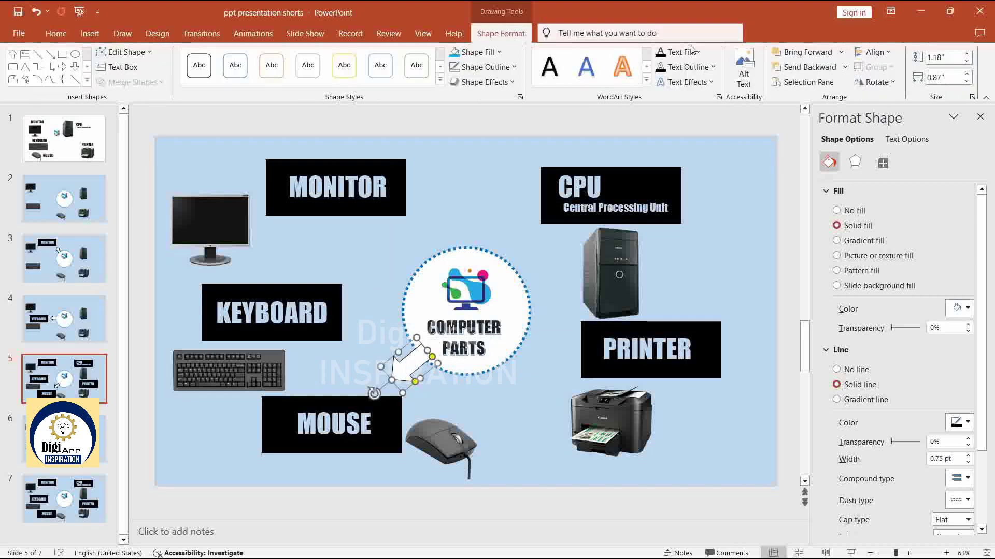
{"action": "left_click", "coordinate": [844, 68]}
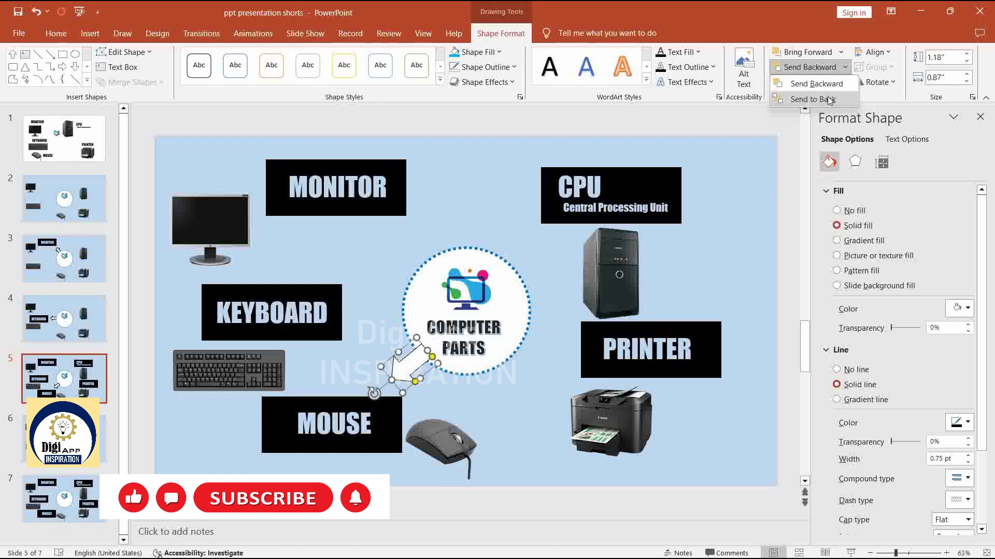
{"action": "left_click", "coordinate": [828, 99]}
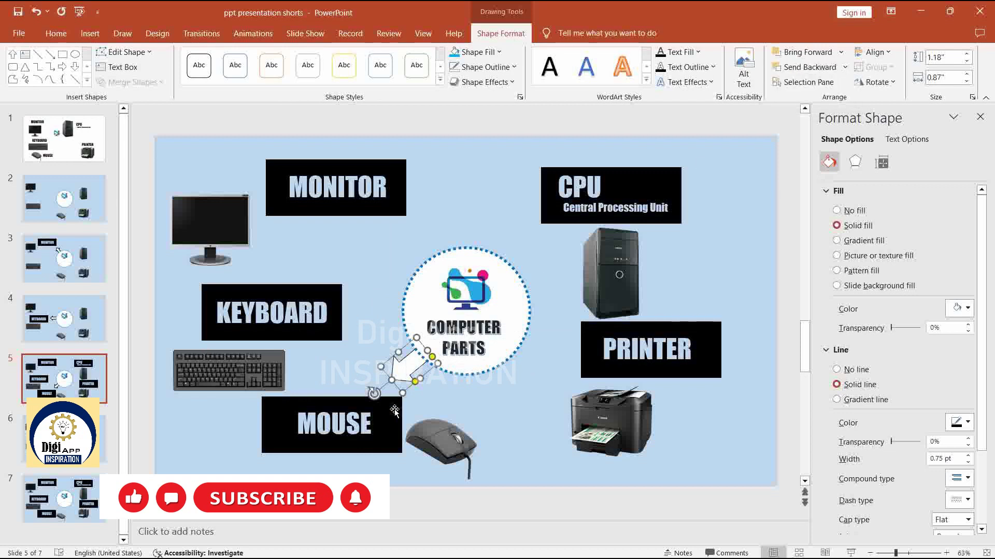
Delete the KEYBOARD, MONITOR, CPU and PRINTER labels from slide 5.
{"action": "left_click", "coordinate": [339, 299]}
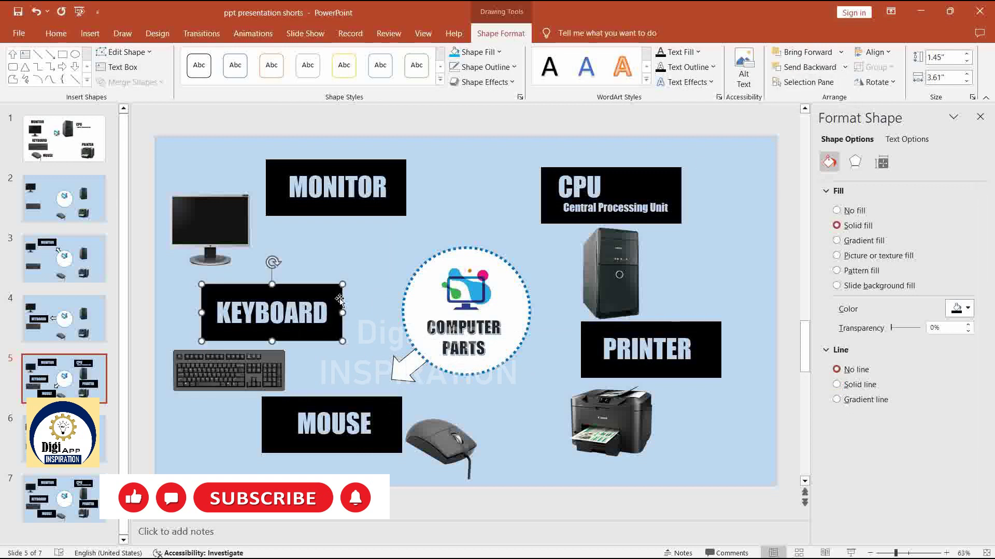
{"action": "left_click", "coordinate": [403, 162], "text": "shift"}
{"action": "left_click", "coordinate": [633, 172], "text": "shift"}
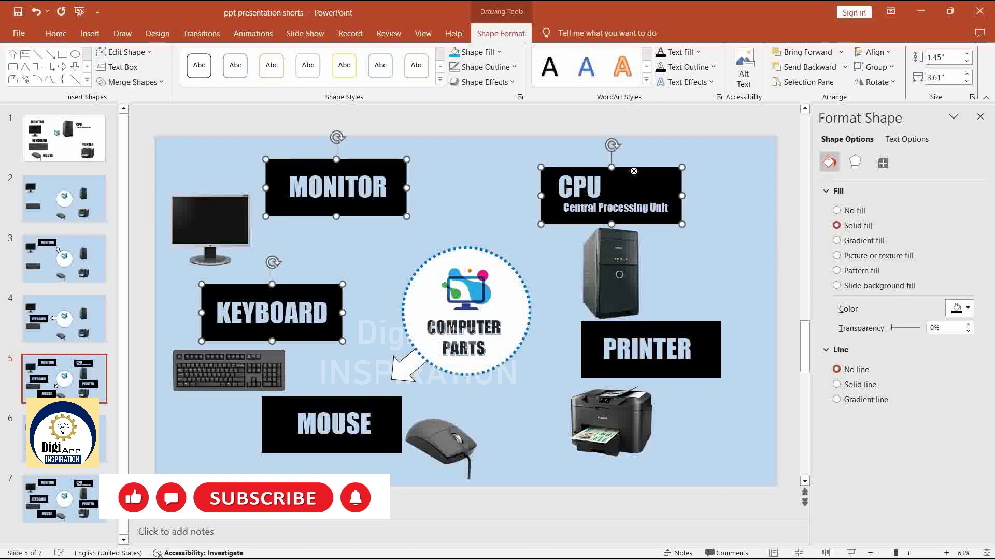
{"action": "left_click", "coordinate": [711, 333], "text": "shift"}
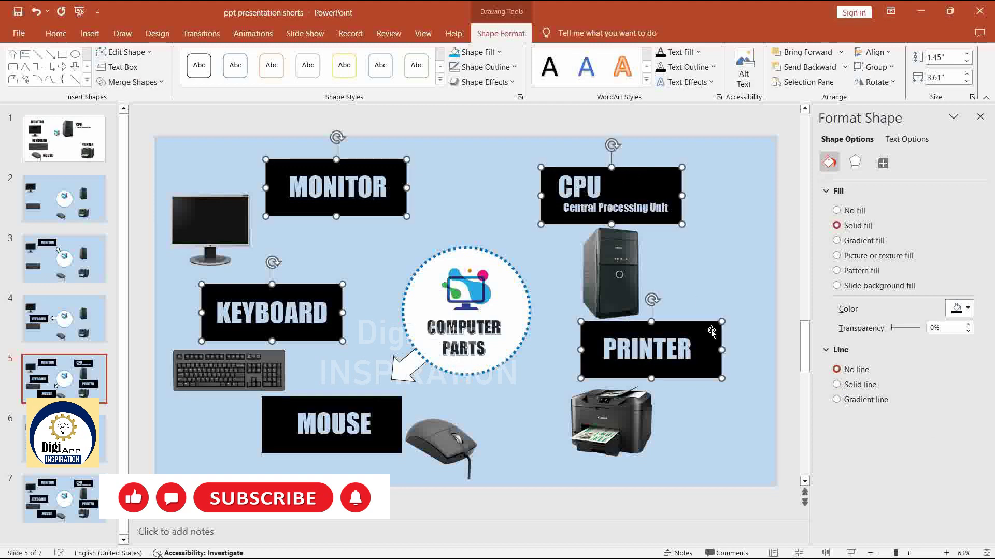
{"action": "key", "text": "Delete"}
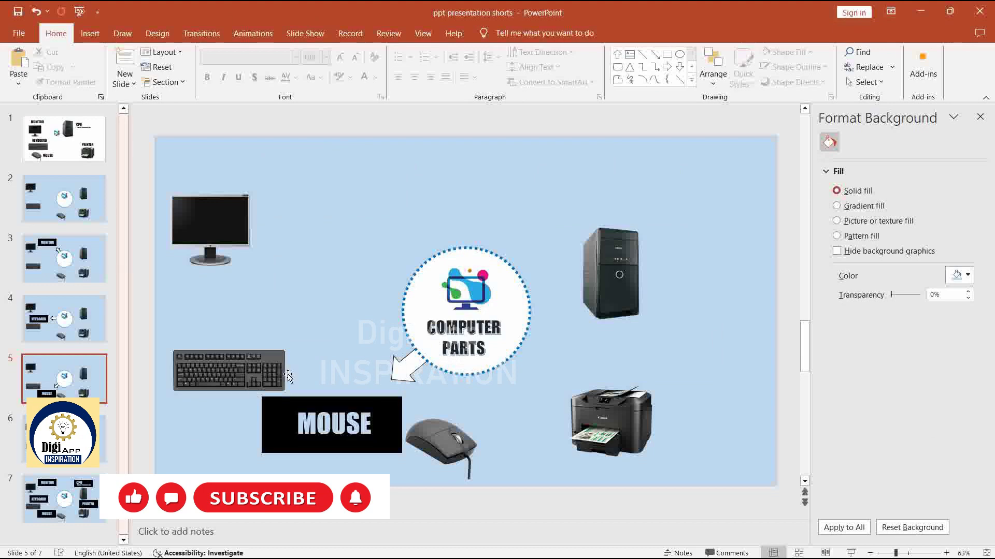
{"action": "scroll", "coordinate": [399, 383], "scroll_direction": "down", "scroll_amount": 1}
On slide 6, aim a pasted arrow right at PRINTER and delete the CPU, MONITOR, KEYBOARD and MOUSE labels.
{"action": "key", "text": "ctrl+v"}
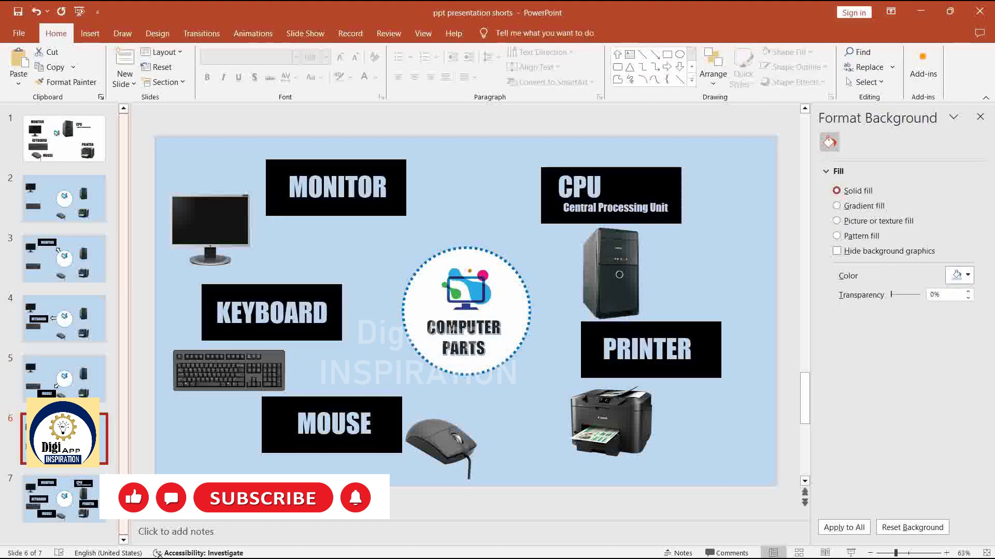
{"action": "mouse_move", "coordinate": [407, 365]}
{"action": "left_mouse_down"}
{"action": "mouse_move", "coordinate": [539, 339]}
{"action": "mouse_move", "coordinate": [584, 346]}
{"action": "left_mouse_up"}
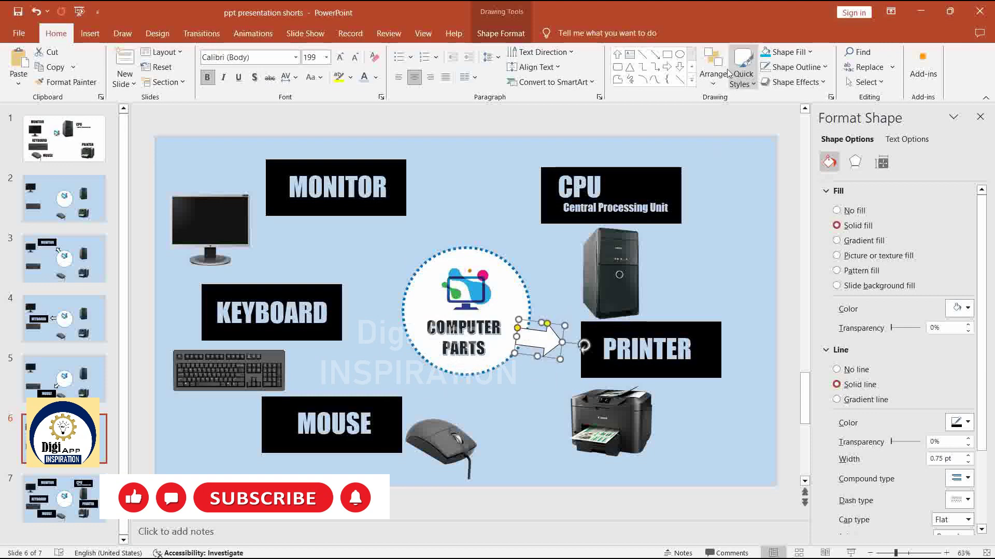
{"action": "left_click", "coordinate": [619, 187]}
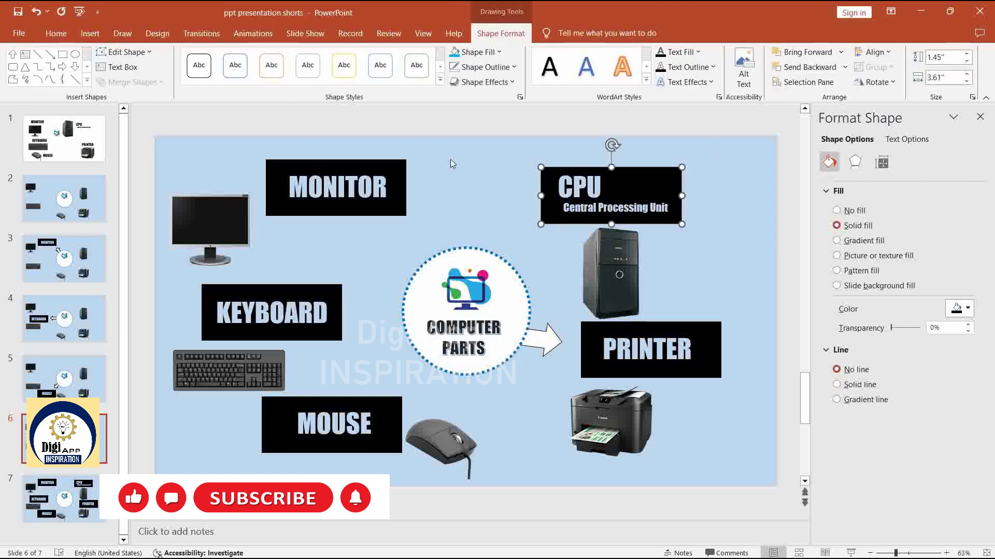
{"action": "left_click", "coordinate": [394, 170], "text": "shift"}
{"action": "left_click", "coordinate": [316, 290], "text": "shift"}
{"action": "left_click", "coordinate": [386, 406], "text": "shift"}
{"action": "key", "text": "Delete"}
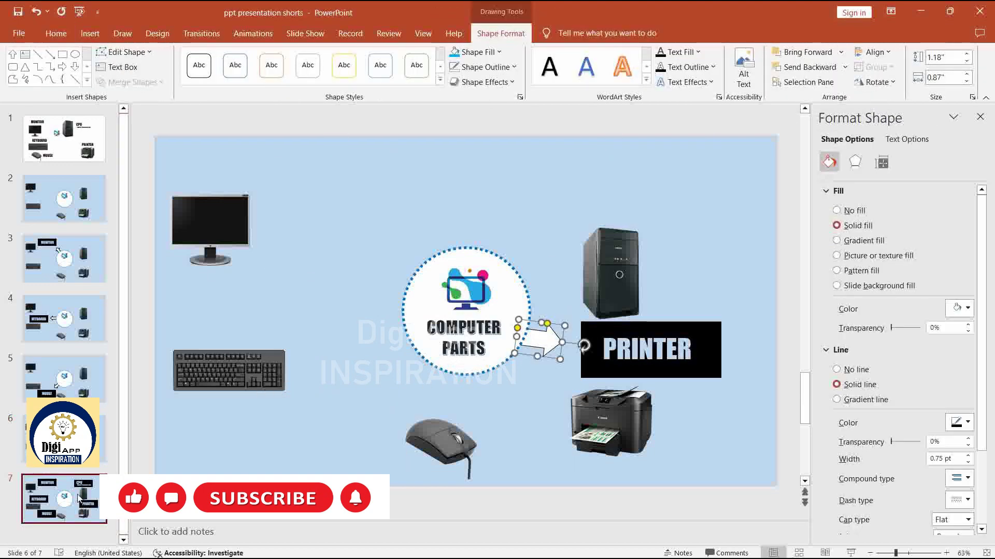
On slide 7, keep the arrow toward CPU and delete the MONITOR, KEYBOARD, MOUSE and PRINTER labels.
{"action": "left_click", "coordinate": [518, 262]}
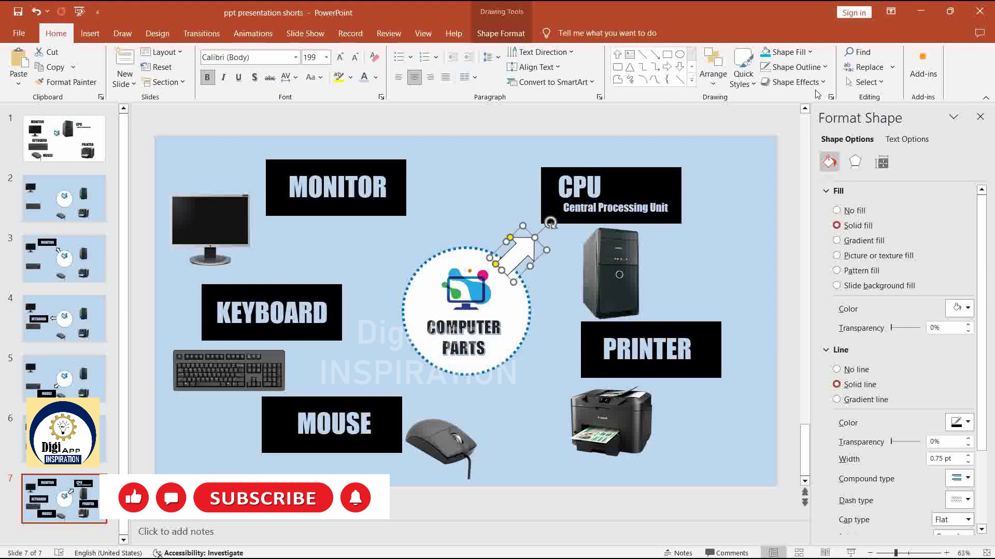
{"action": "left_click", "coordinate": [501, 33]}
{"action": "left_click", "coordinate": [384, 212]}
{"action": "left_click", "coordinate": [290, 331], "text": "shift"}
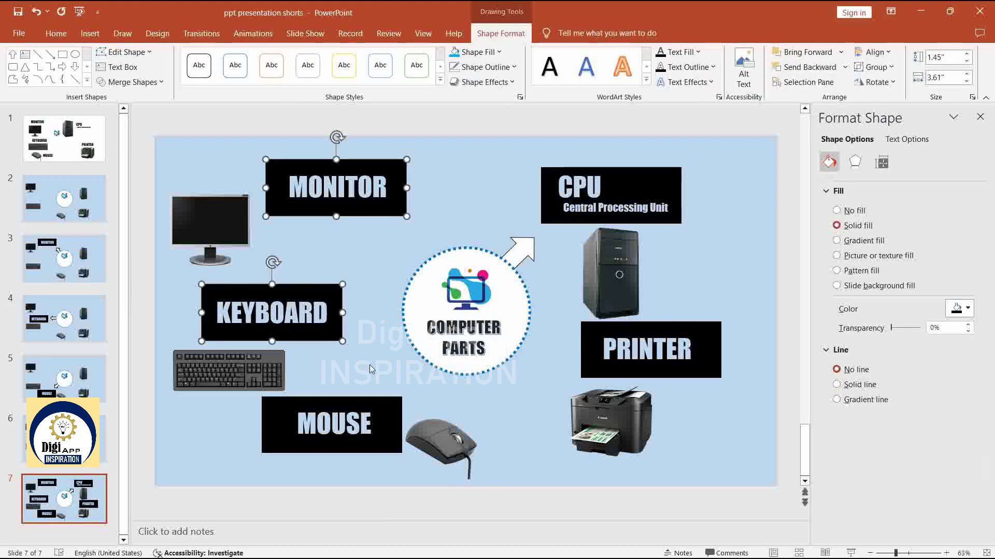
{"action": "left_click", "coordinate": [352, 440], "text": "shift"}
{"action": "left_click", "coordinate": [650, 362], "text": "shift"}
{"action": "key", "text": "Delete"}
{"action": "left_click", "coordinate": [95, 197]}
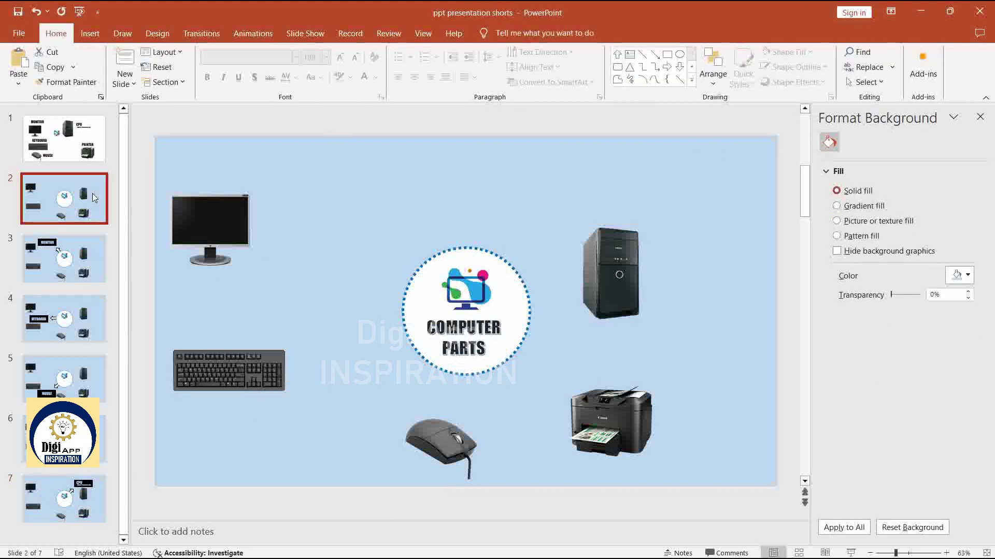
Apply the Morph transition to slides 2 through 7.
{"action": "left_click", "coordinate": [53, 486], "text": "shift"}
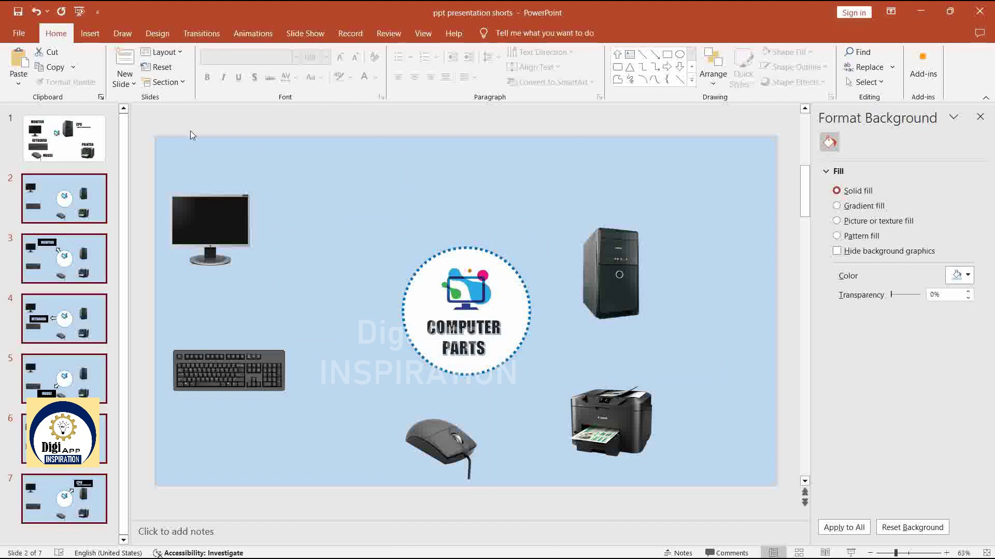
{"action": "left_click", "coordinate": [212, 35]}
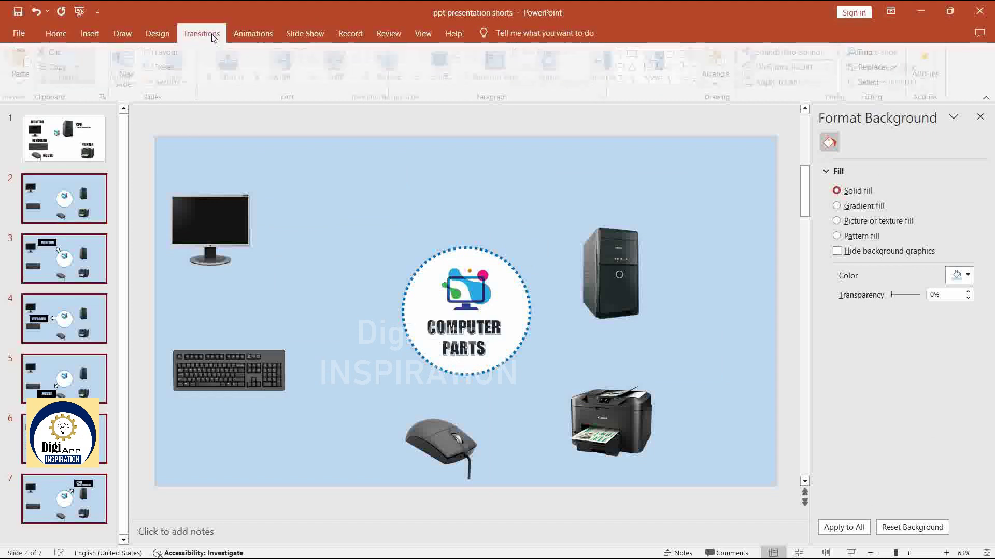
{"action": "left_click", "coordinate": [136, 59]}
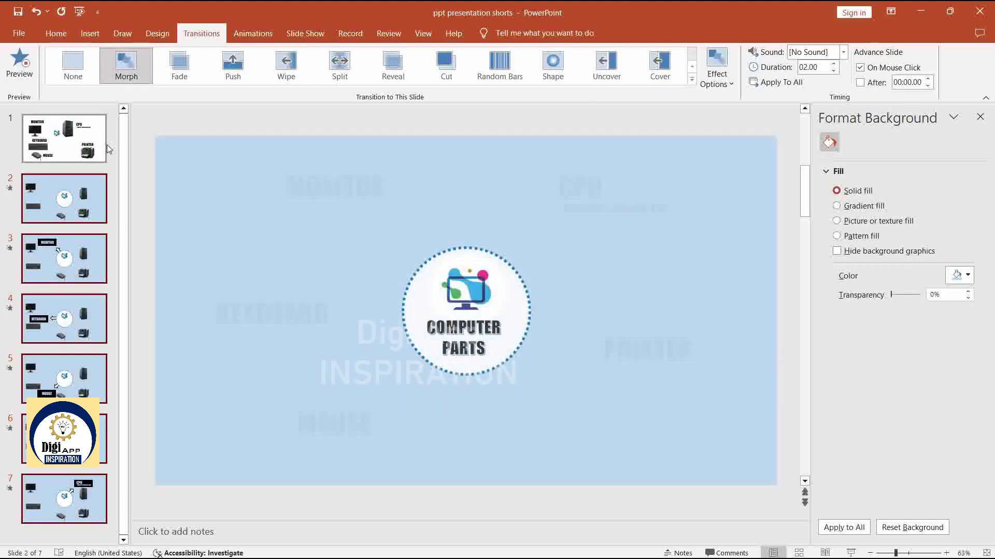
Start the slide show from slide 2.
{"action": "left_click_drag", "start_coordinate": [97, 120], "coordinate": [97, 194]}
{"action": "left_click", "coordinate": [96, 190]}
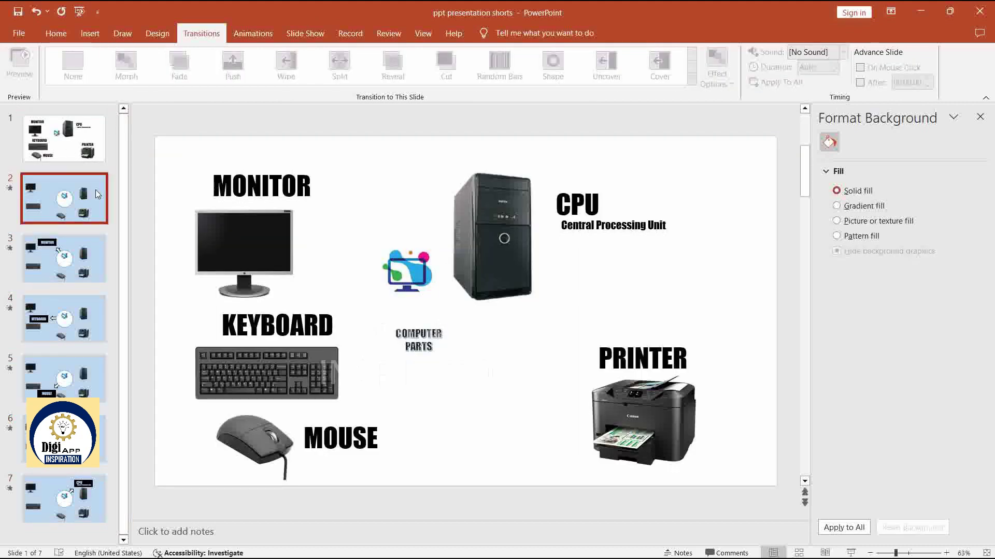
{"action": "left_click", "coordinate": [851, 553]}
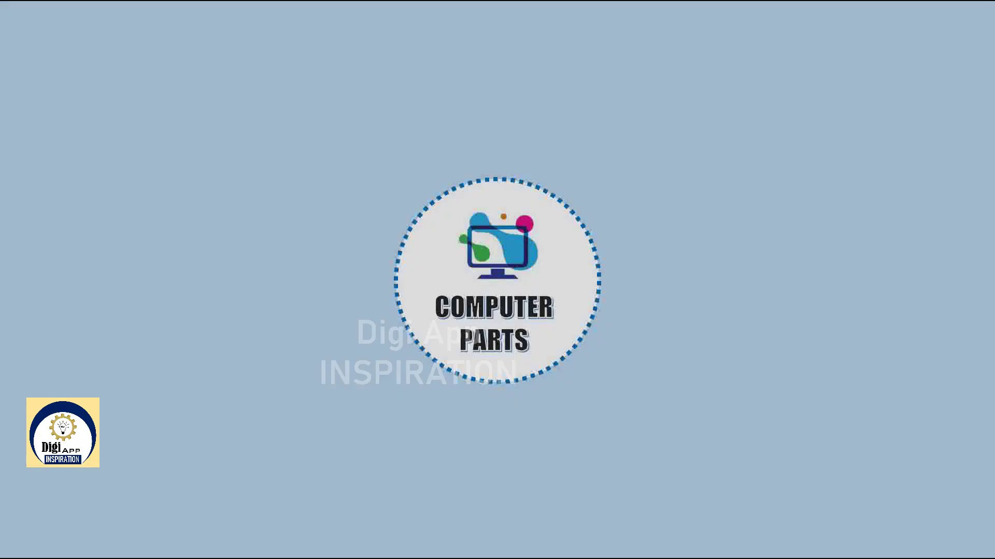